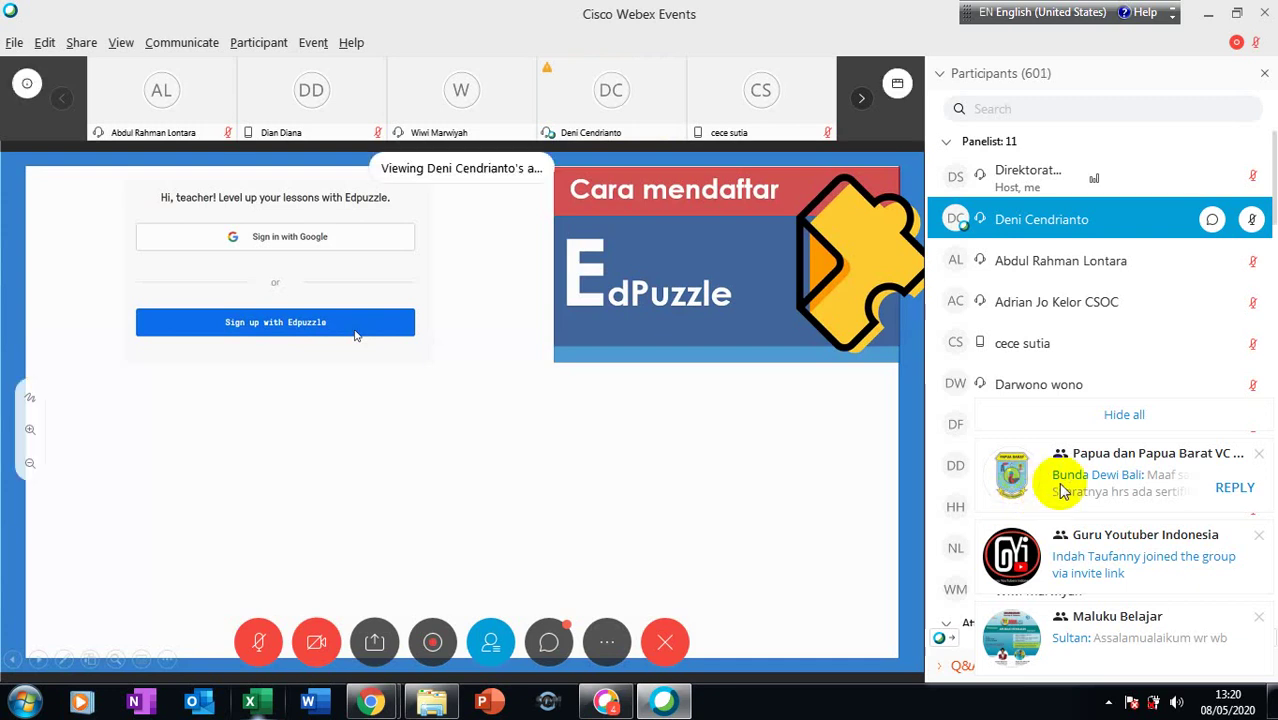
# Step: Hide all the incoming chat notifications and check the hidden system tray icons
pyautogui.click(1086, 420)
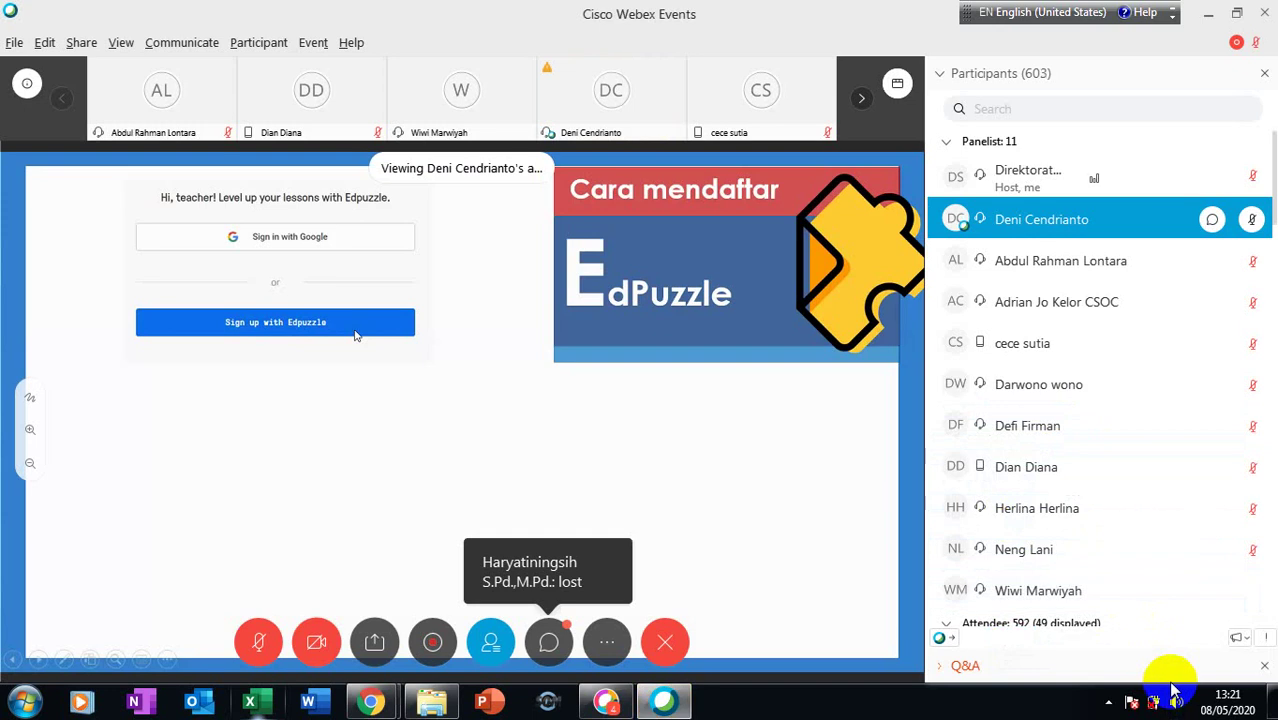
pyautogui.click(1129, 716)
pyautogui.click(1108, 703)
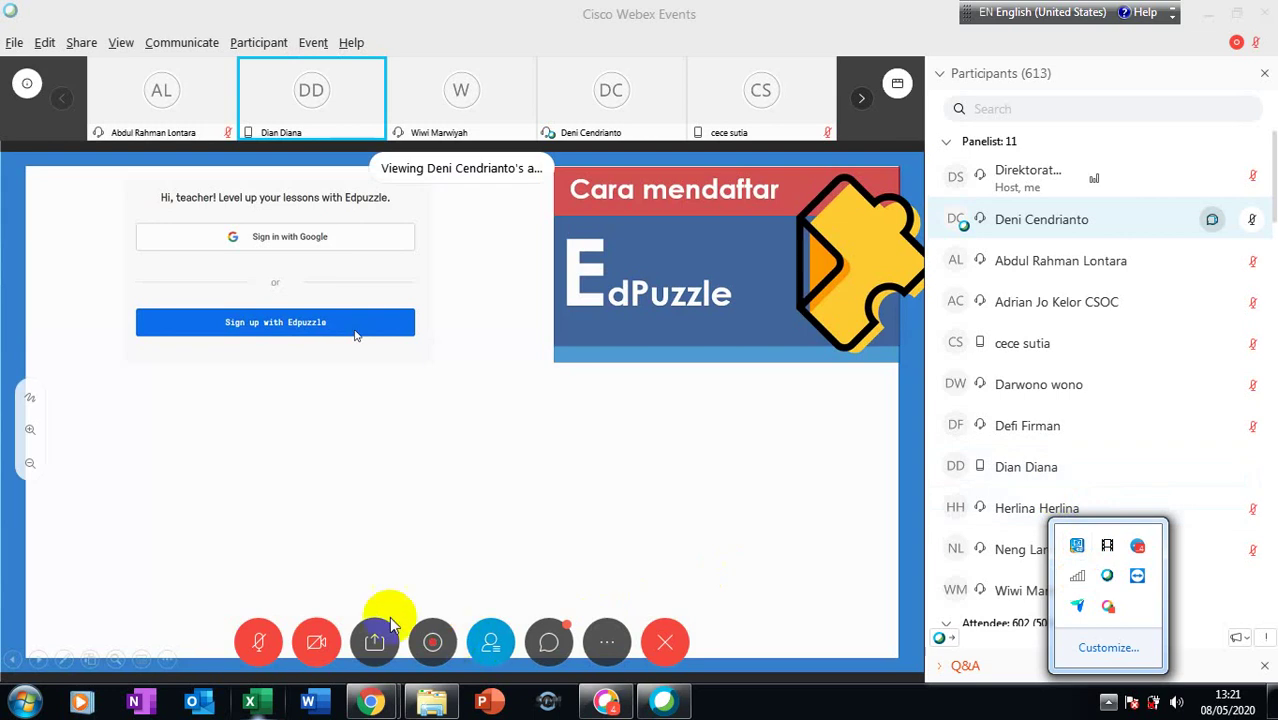
pyautogui.click(419, 477)
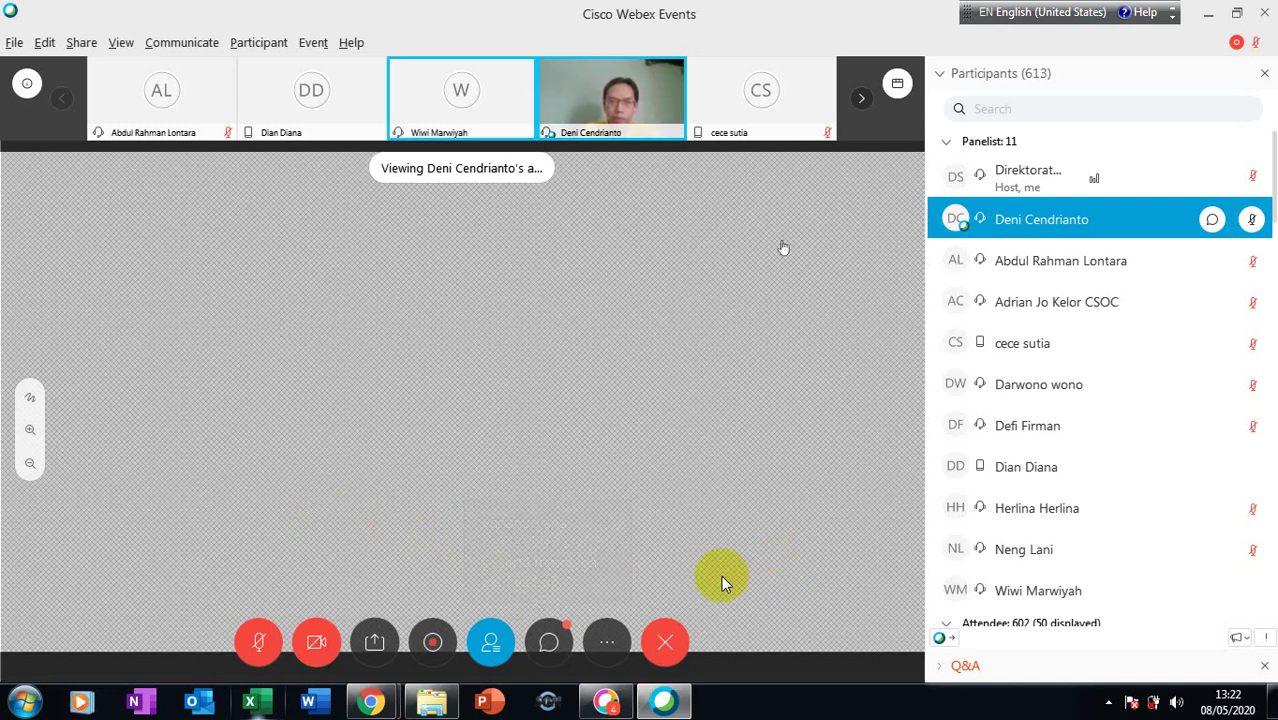
# Step: Toggle the host's microphone on, off and on again to talk with the presenter
pyautogui.click(257, 640)
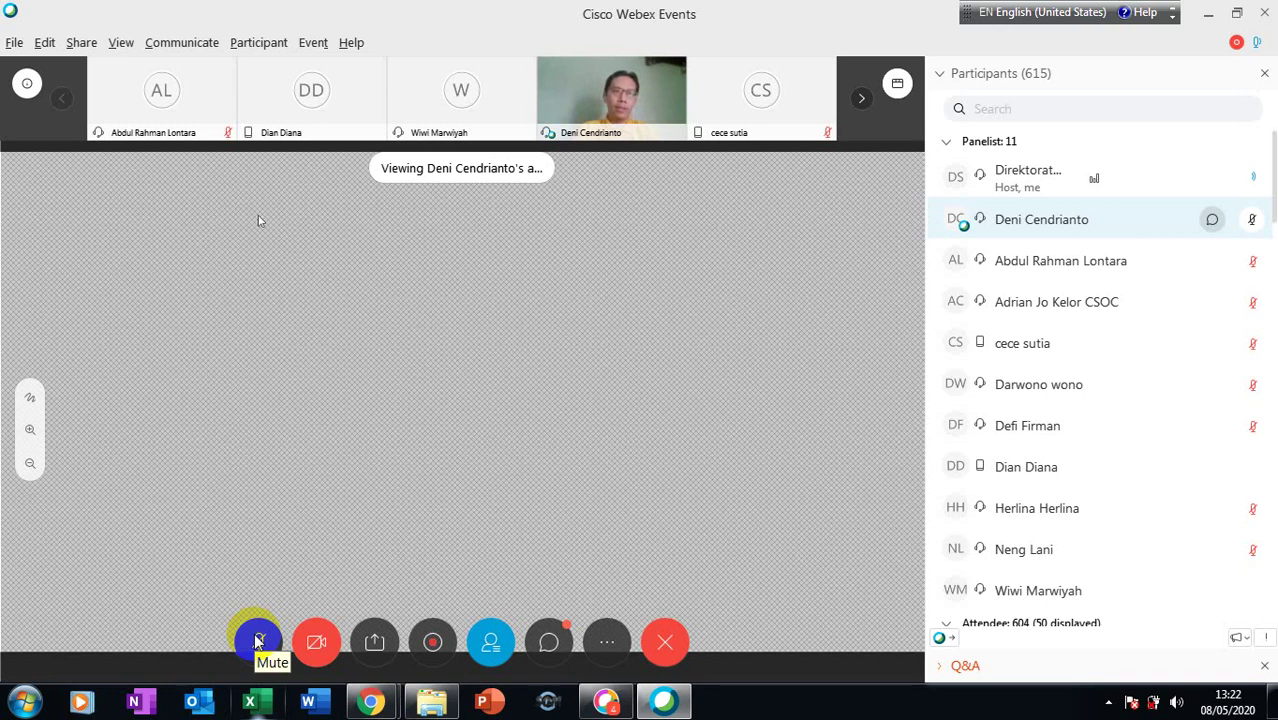
pyautogui.click(258, 640)
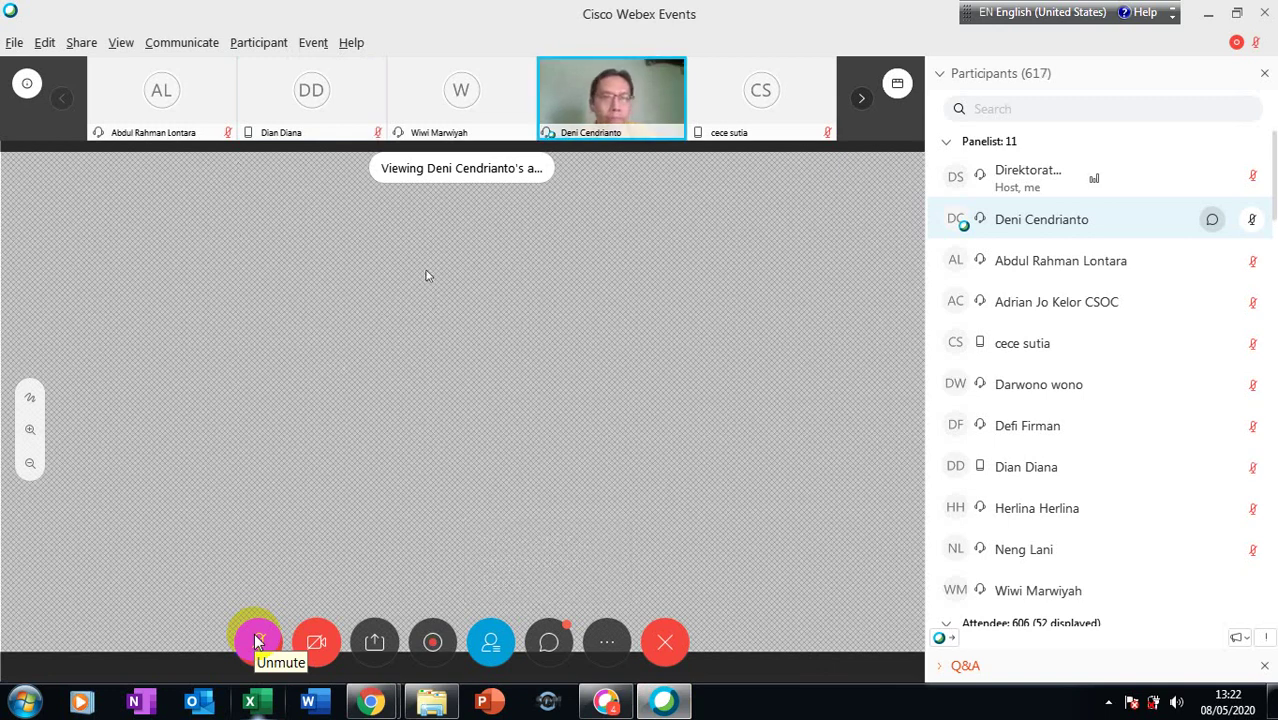
pyautogui.click(258, 641)
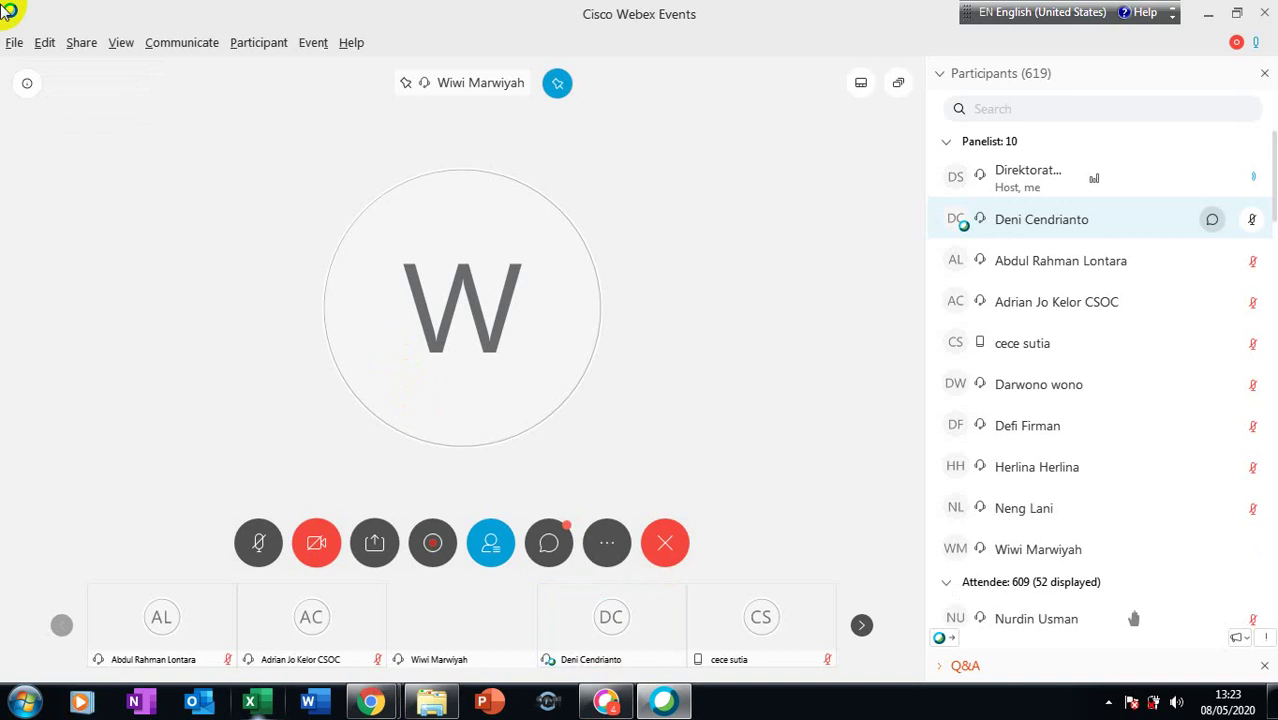
pyautogui.click(80, 45)
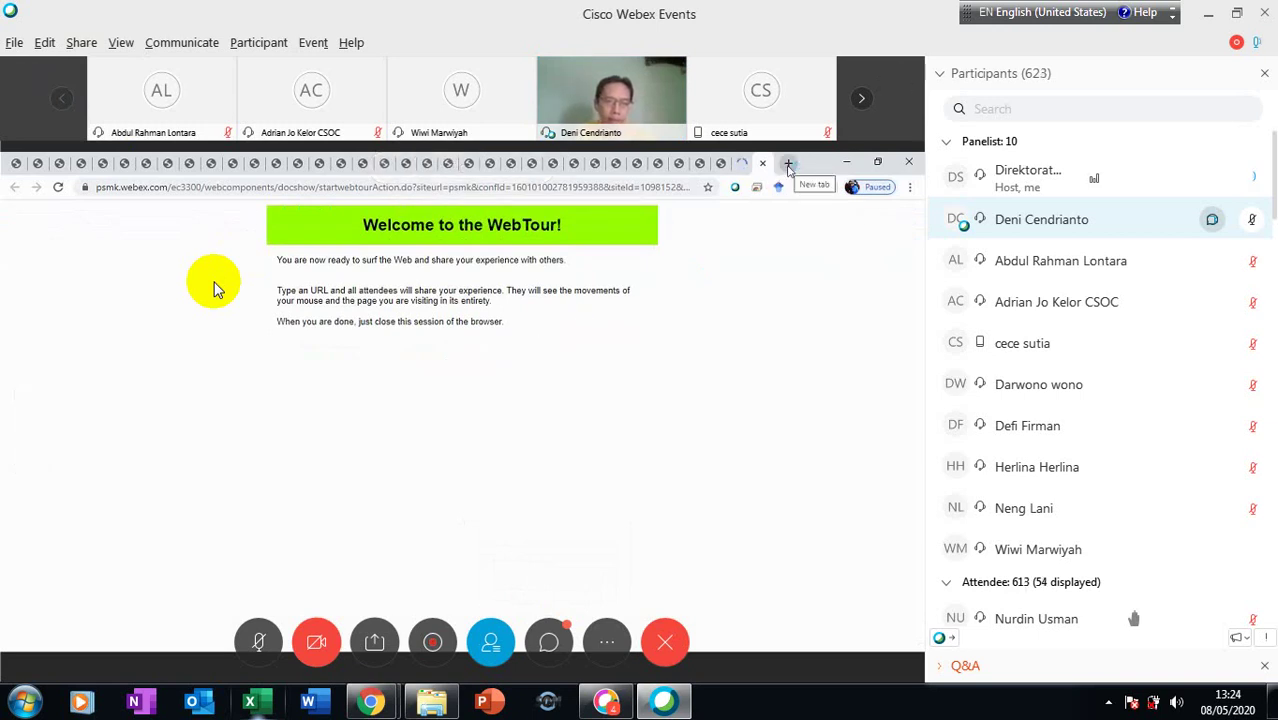
# Step: Mute the host's microphone, unmute it briefly to speak, and leave it muted during the presenter's Edpuzzle sign-up demonstration
pyautogui.click(260, 651)
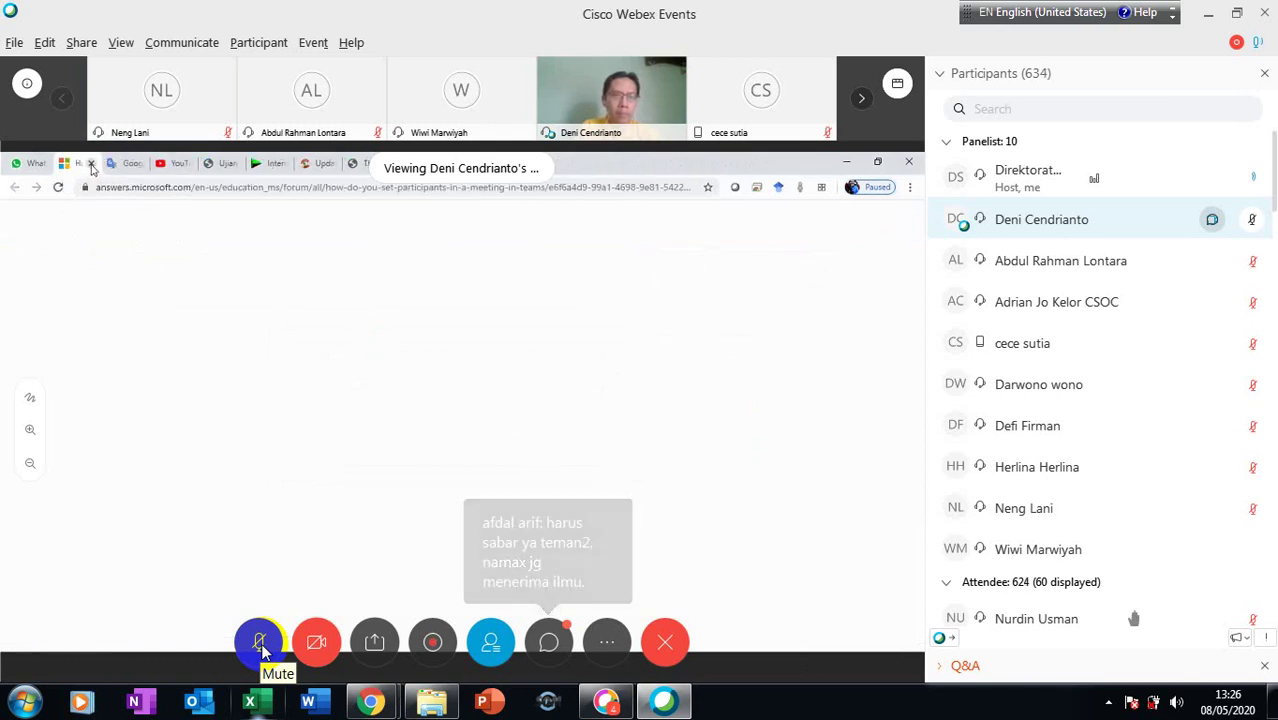
pyautogui.click(261, 645)
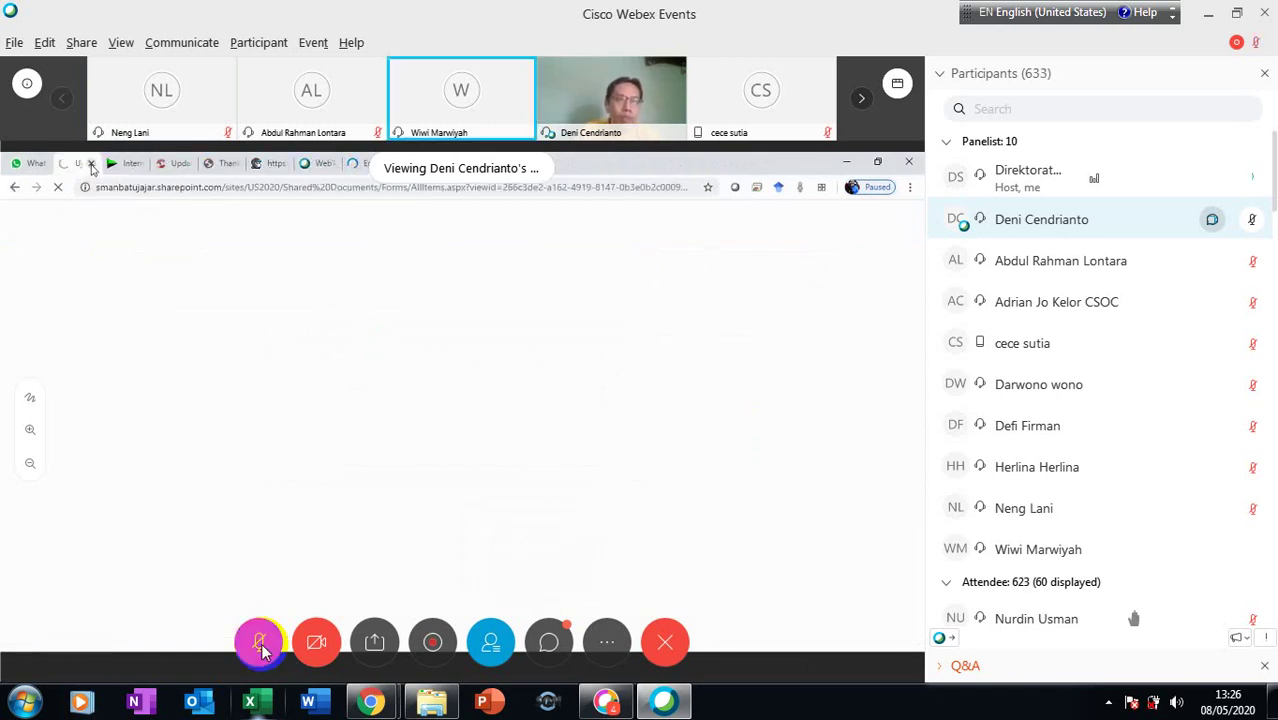
pyautogui.click(261, 645)
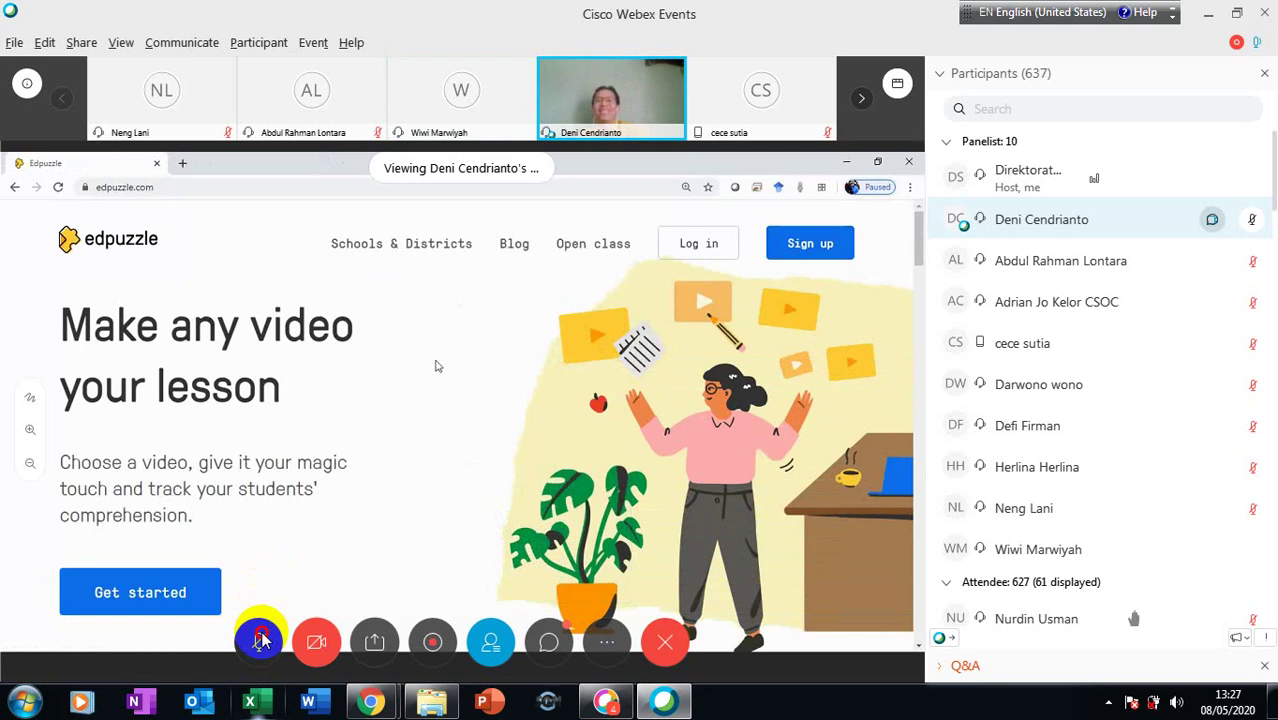
pyautogui.click(261, 637)
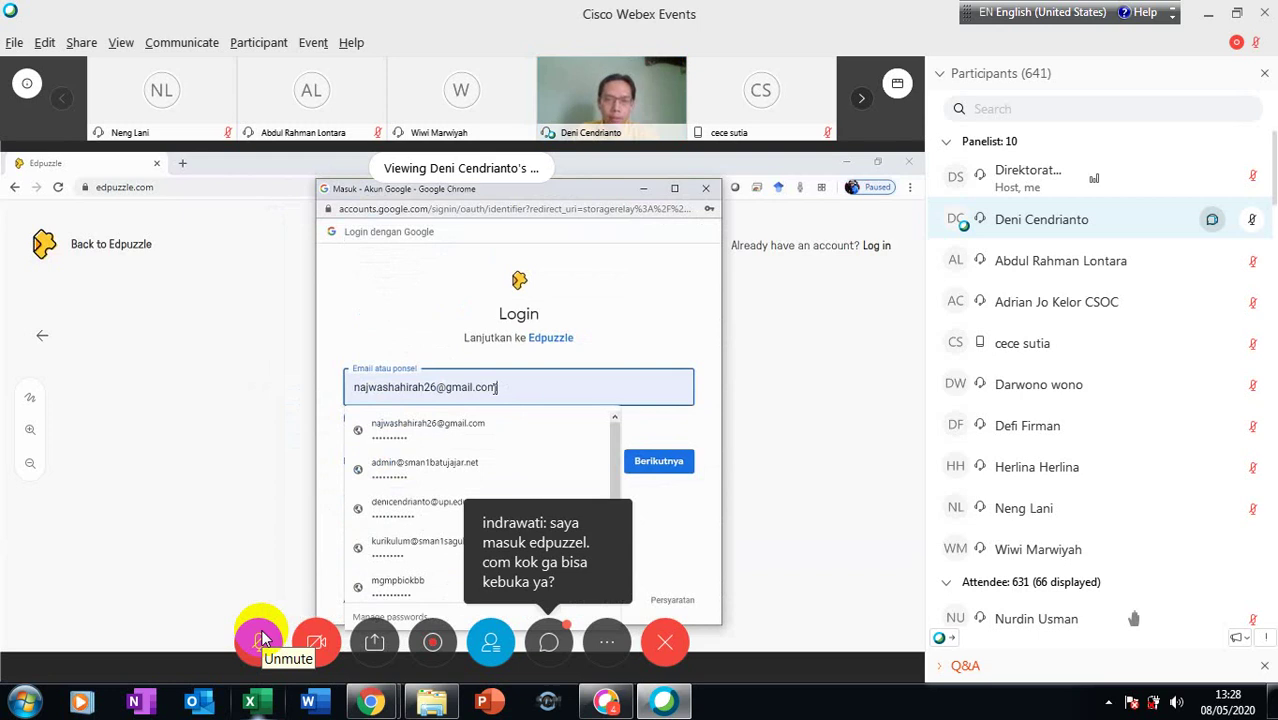
pyautogui.hotkey('shift', 'Left')
pyautogui.hotkey('shift', 'Left')
pyautogui.hotkey('shift', 'Left')
pyautogui.hotkey('shift', 'Left')
pyautogui.hotkey('shift', 'Left')
pyautogui.hotkey('shift', 'Left')
pyautogui.hotkey('shift', 'Left')
pyautogui.hotkey('shift', 'Left')
pyautogui.hotkey('shift', 'Left')
pyautogui.hotkey('shift', 'Left')
pyautogui.hotkey('shift', 'Left')
pyautogui.hotkey('shift', 'Left')
pyautogui.hotkey('shift', 'Left')
pyautogui.hotkey('shift', 'Left')
pyautogui.hotkey('shift', 'Left')
pyautogui.hotkey('shift', 'Left')
pyautogui.hotkey('shift', 'Left')
pyautogui.hotkey('shift', 'Left')
pyautogui.hotkey('shift', 'Left')
pyautogui.hotkey('shift', 'Left')
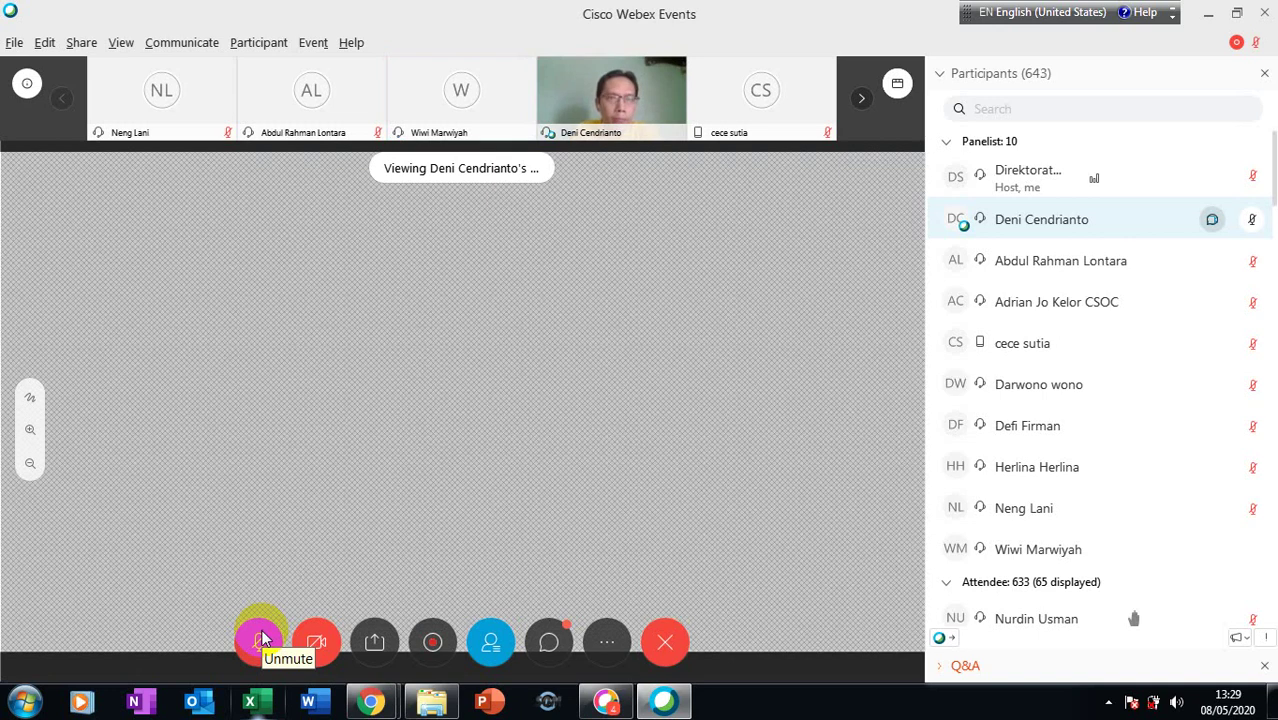
# Step: Unmute the host's microphone while the presenter's shared screen is blank
pyautogui.click(262, 638)
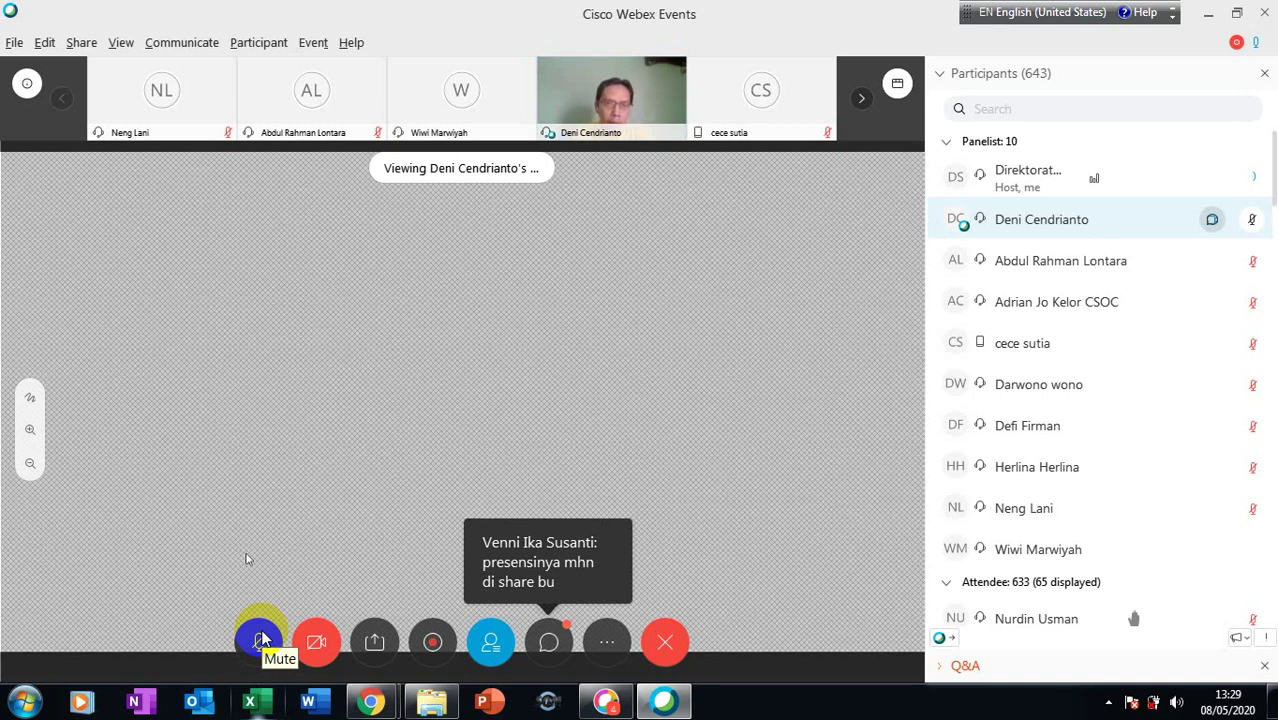
pyautogui.click(260, 640)
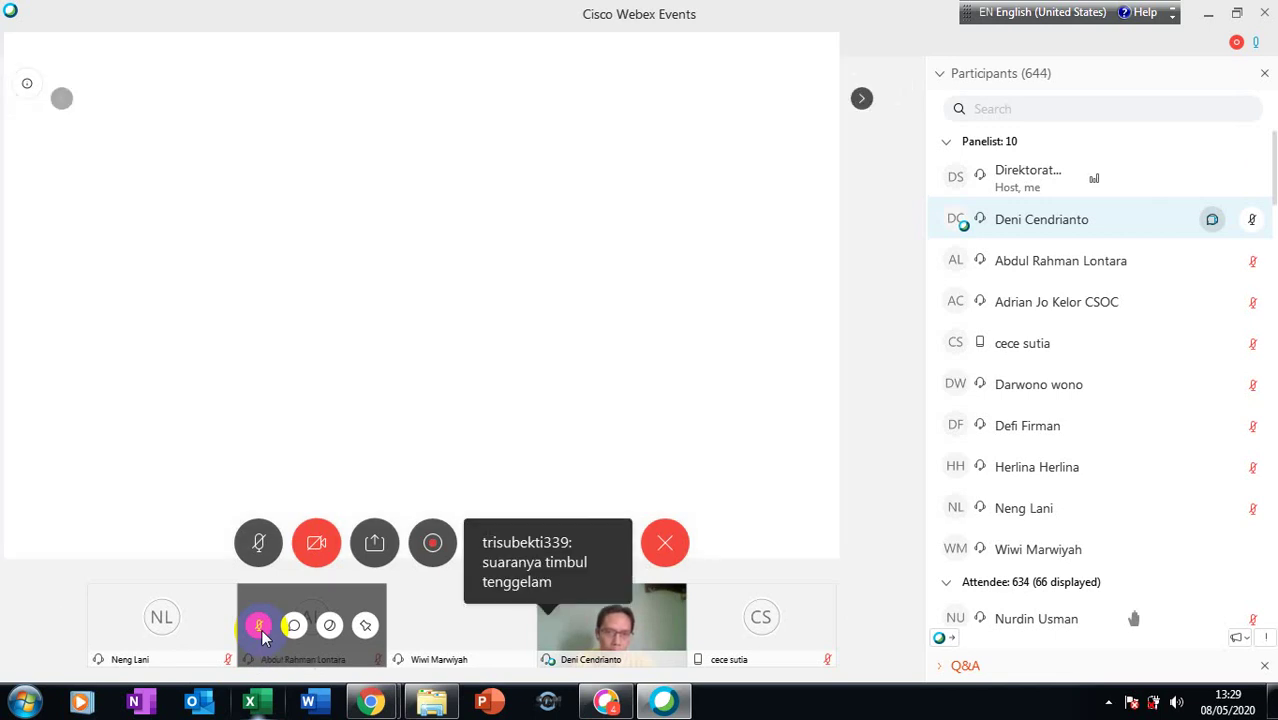
pyautogui.click(261, 638)
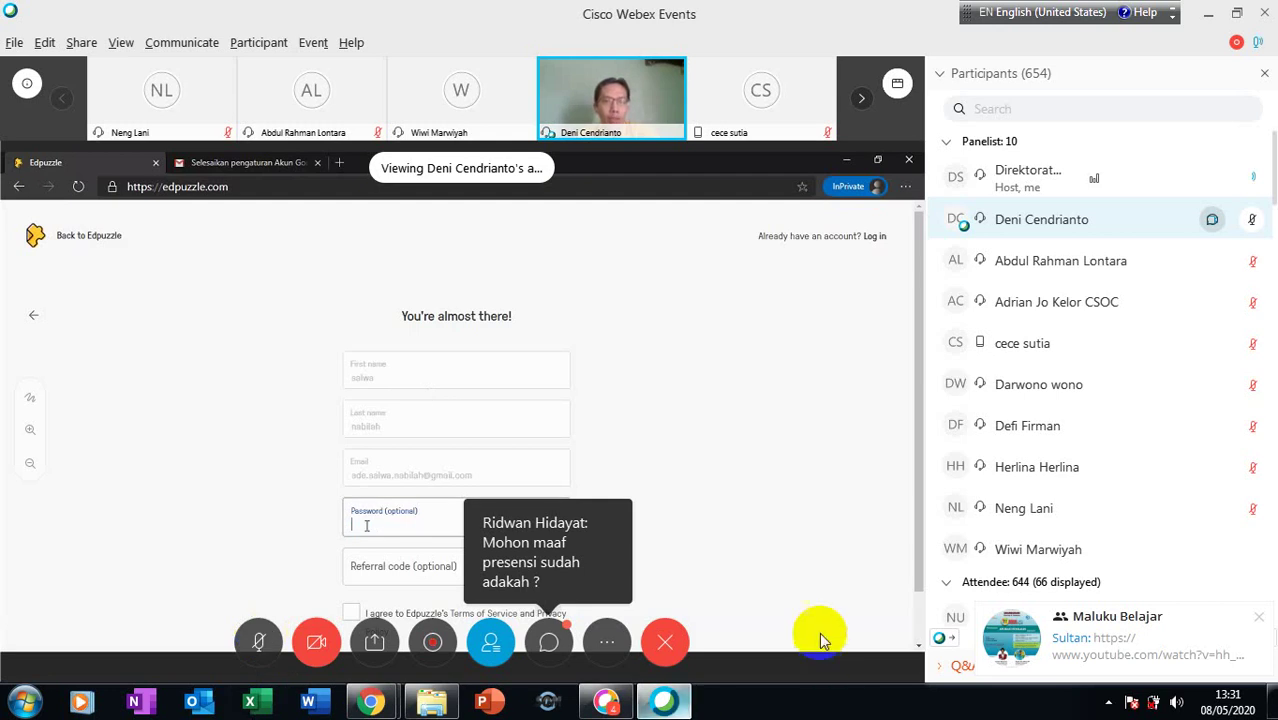
# Step: Dismiss the group chat notifications covering the participants list
pyautogui.click(1260, 618)
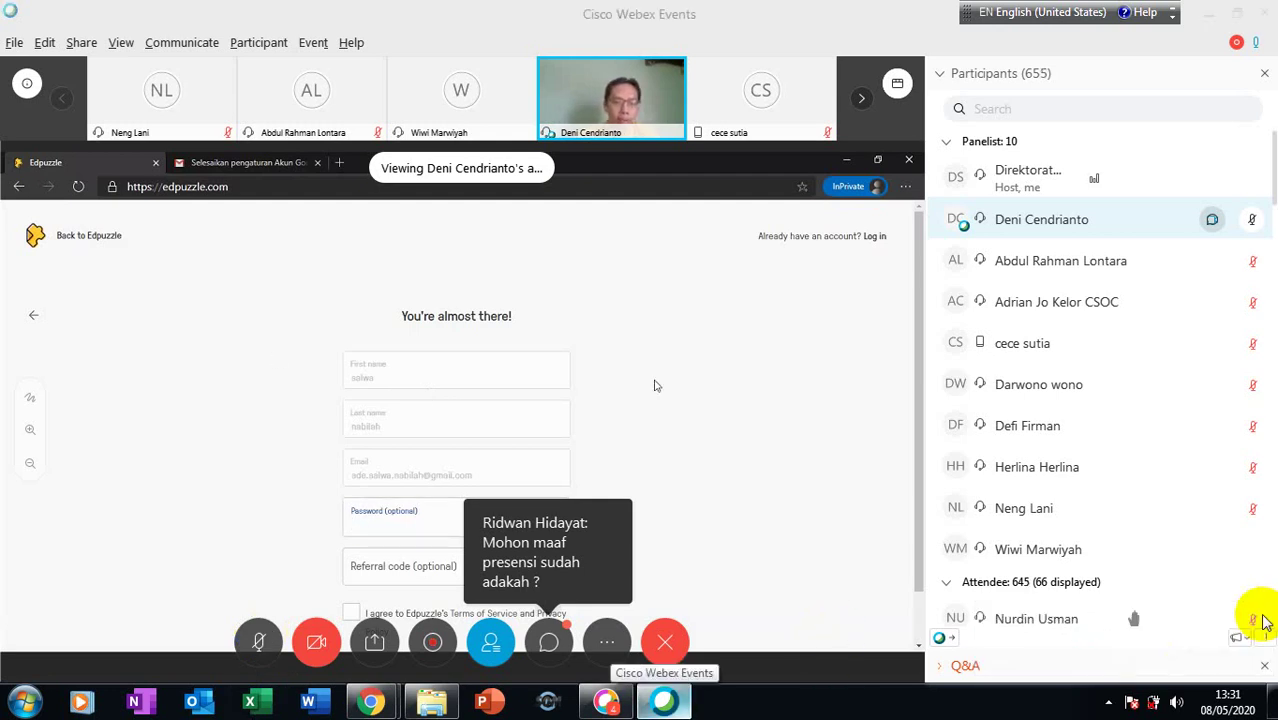
pyautogui.click(1259, 621)
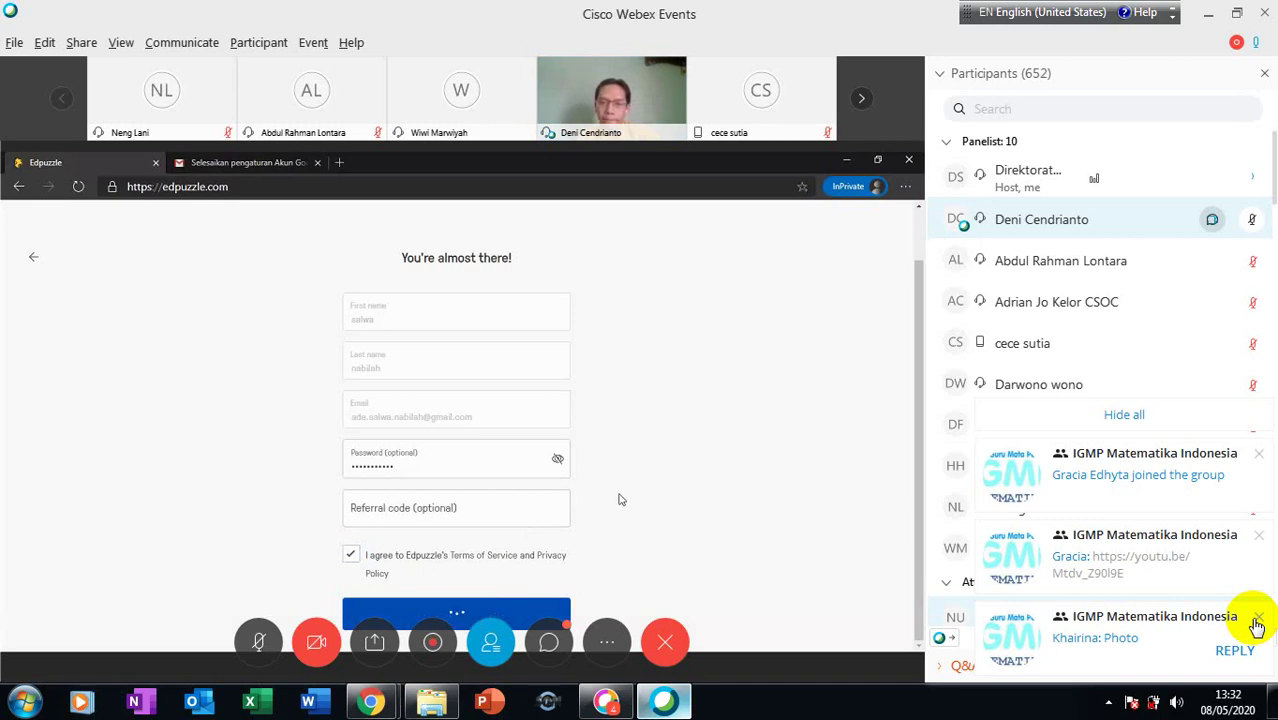
pyautogui.click(1197, 428)
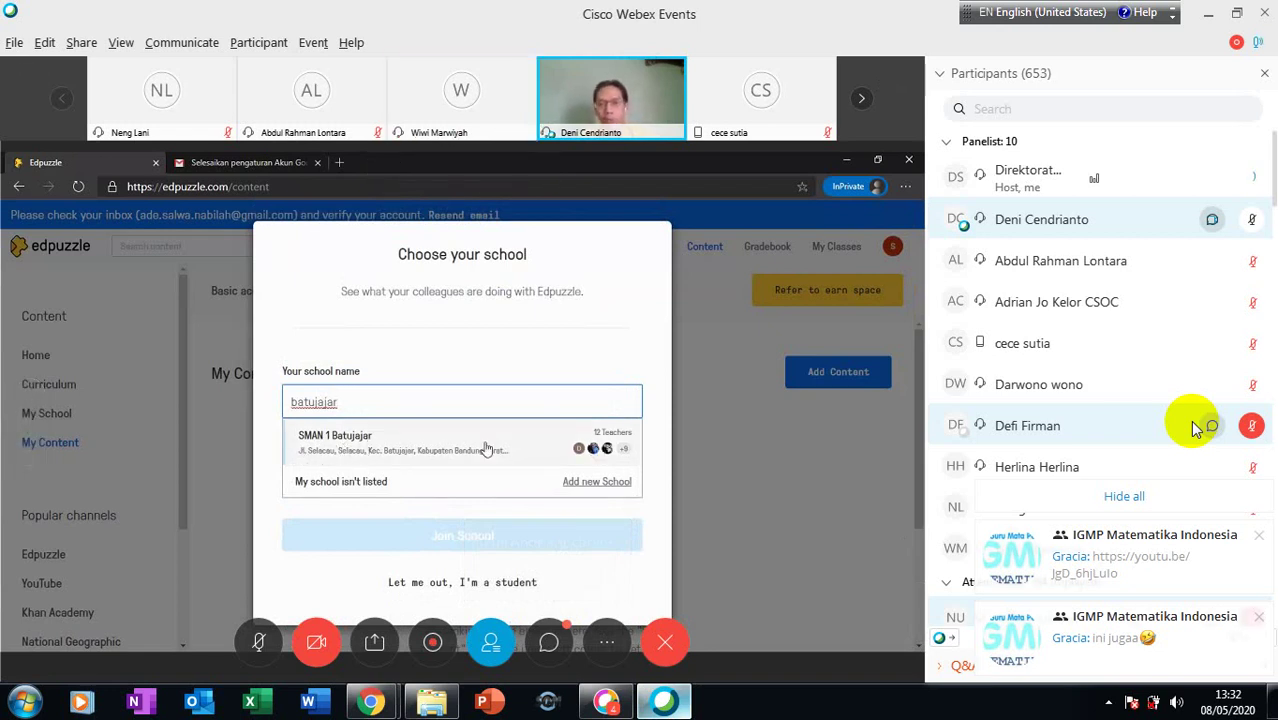
pyautogui.click(1135, 497)
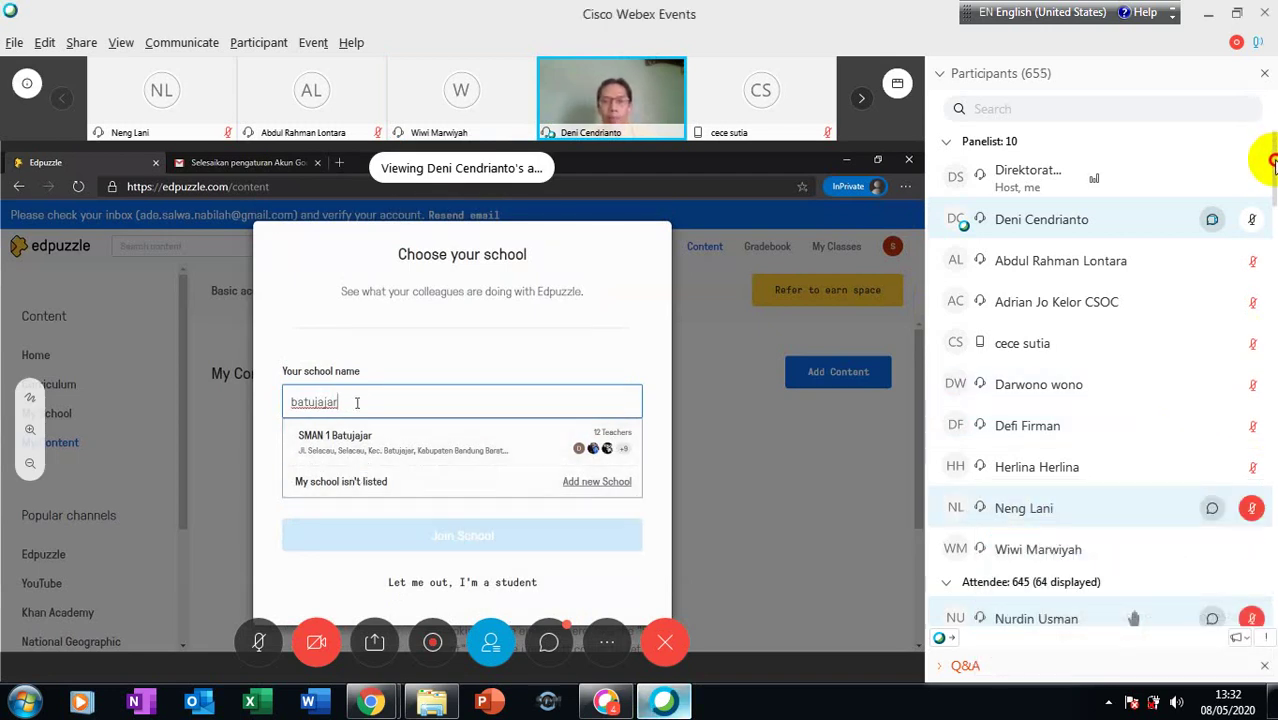
# Step: Look through the participants and the full attendee list, closing the attendee list when done
pyautogui.moveTo(1272, 165); pyautogui.dragTo(1273, 576)
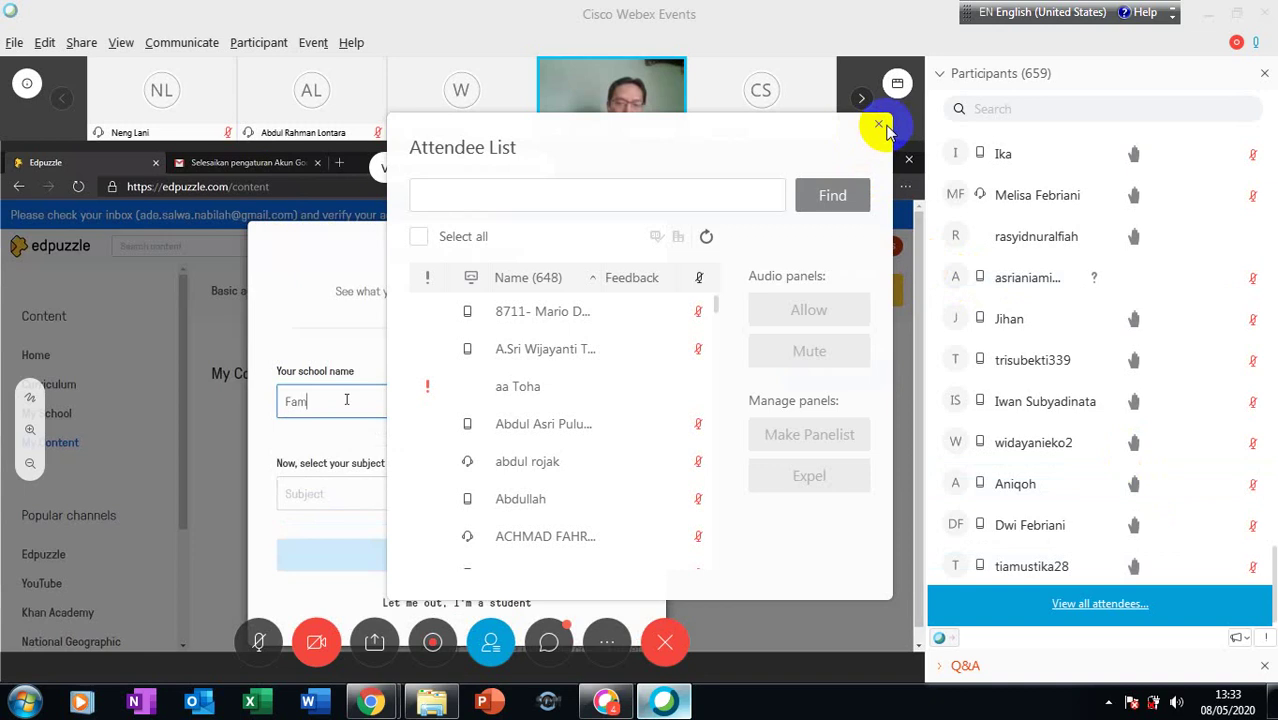
pyautogui.press('Escape')
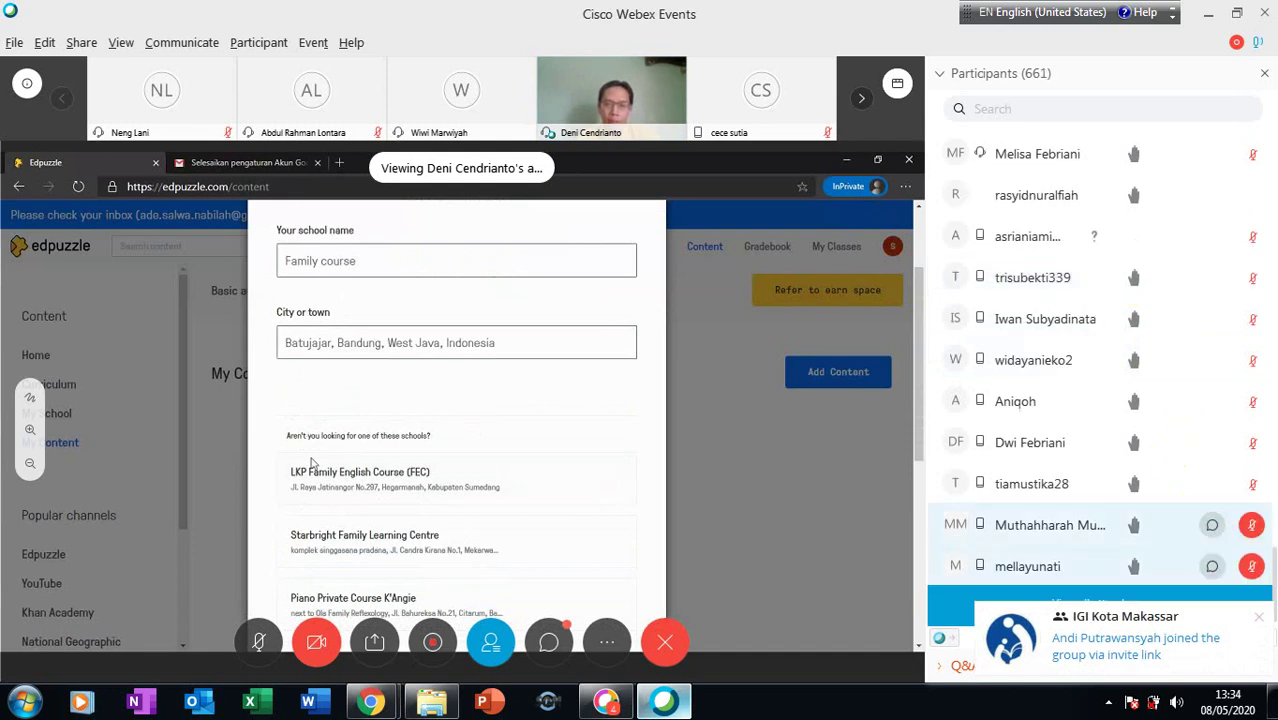
pyautogui.moveTo(1262, 622)
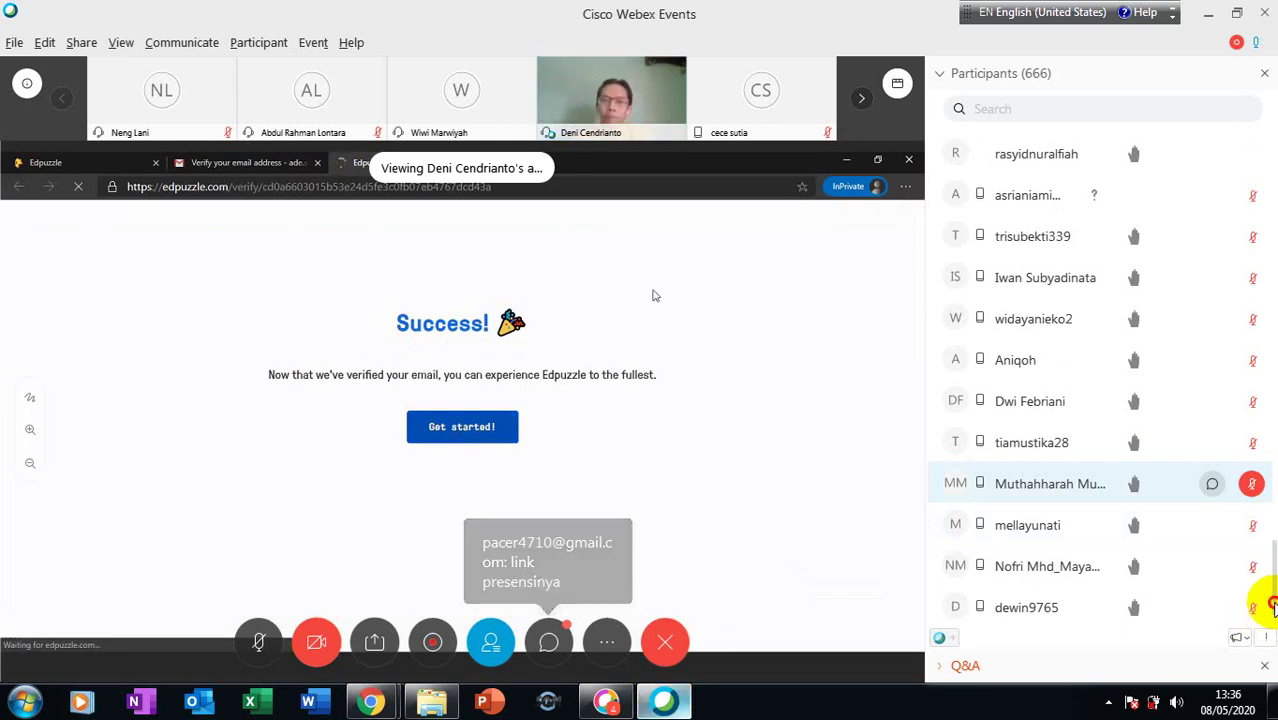
# Step: Change the role of the last raised-hand attendee in the participants list to Panelist, and return to the panelists
pyautogui.click(1271, 609)
pyautogui.moveTo(1271, 609); pyautogui.dragTo(1272, 612)
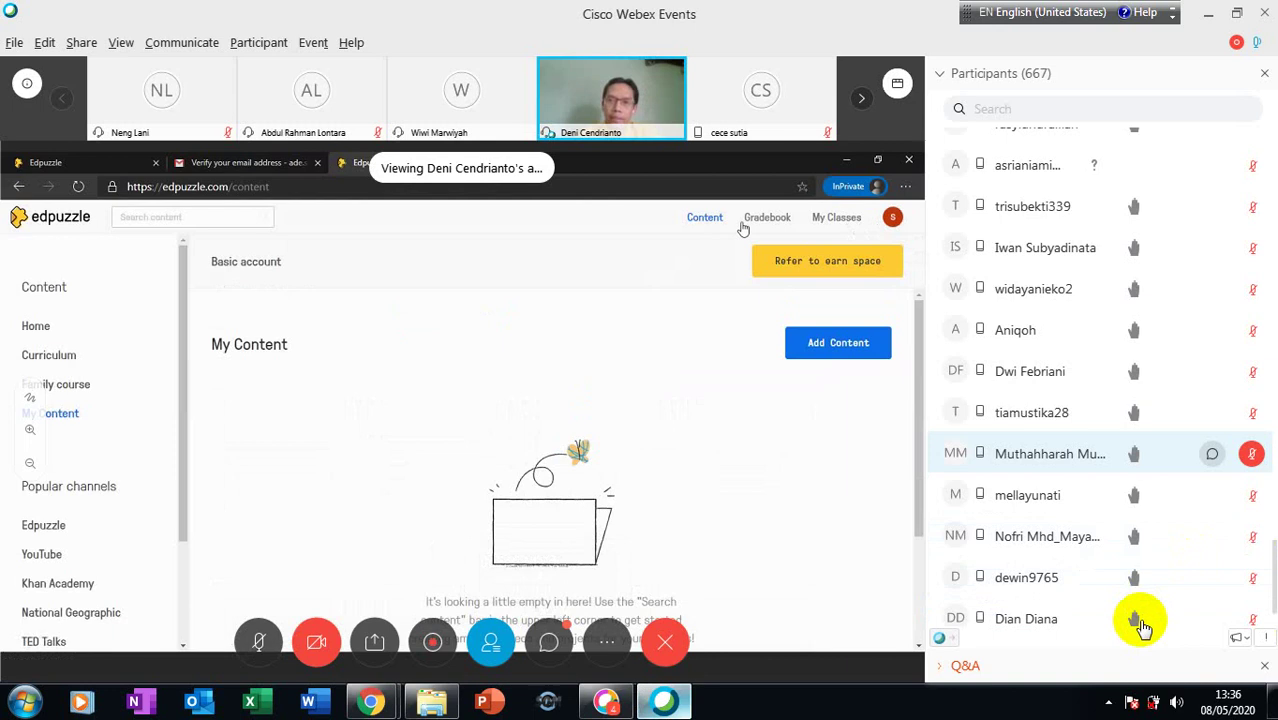
pyautogui.click(1142, 622)
pyautogui.rightClick(1142, 622)
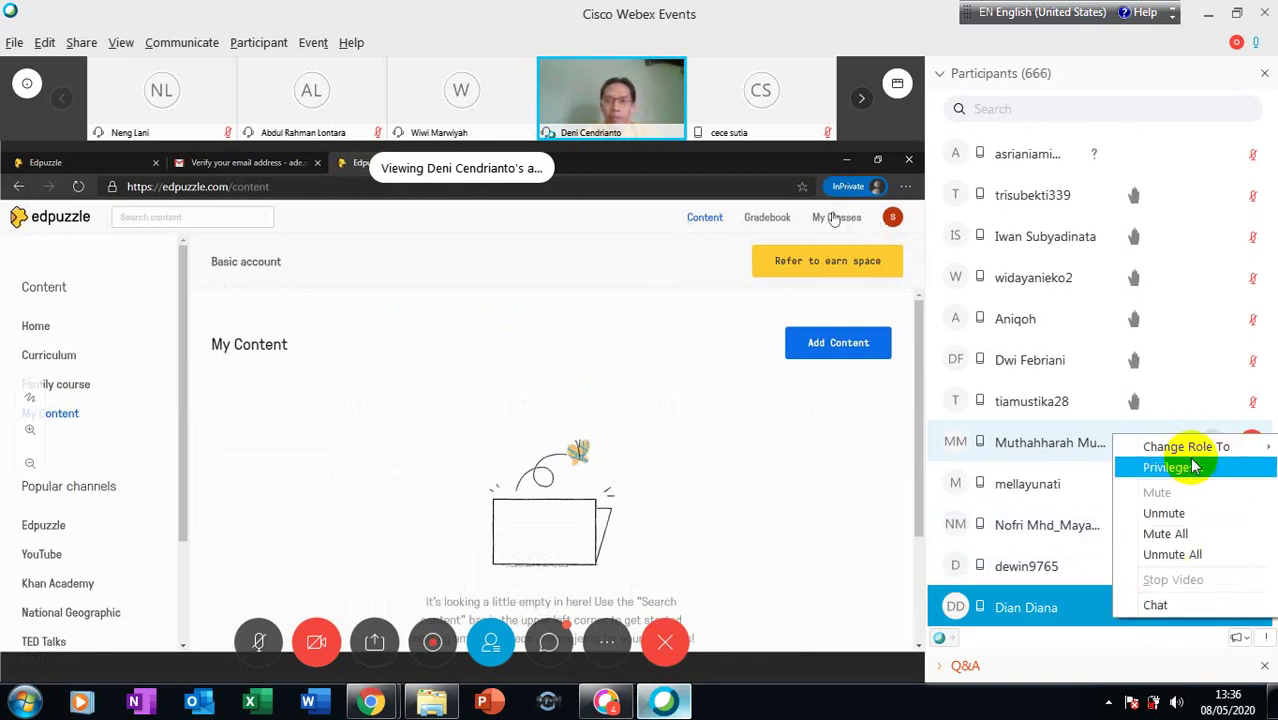
pyautogui.moveTo(1192, 452)
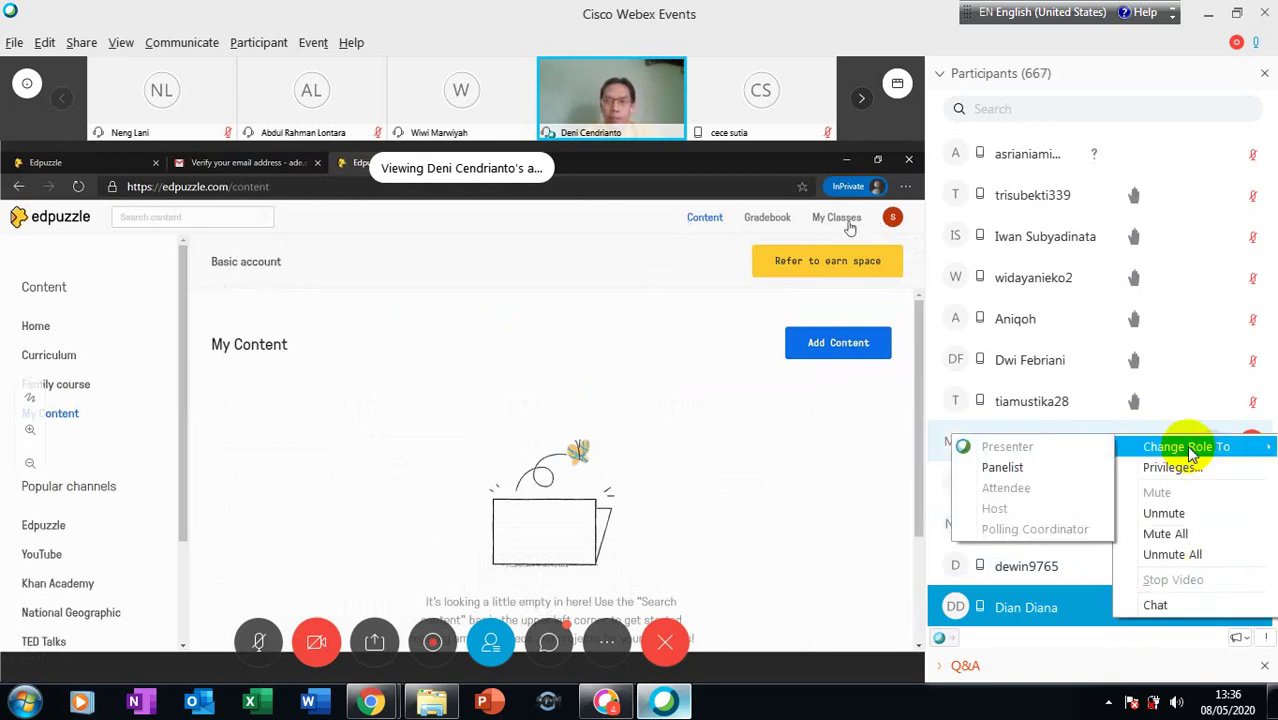
pyautogui.click(1085, 468)
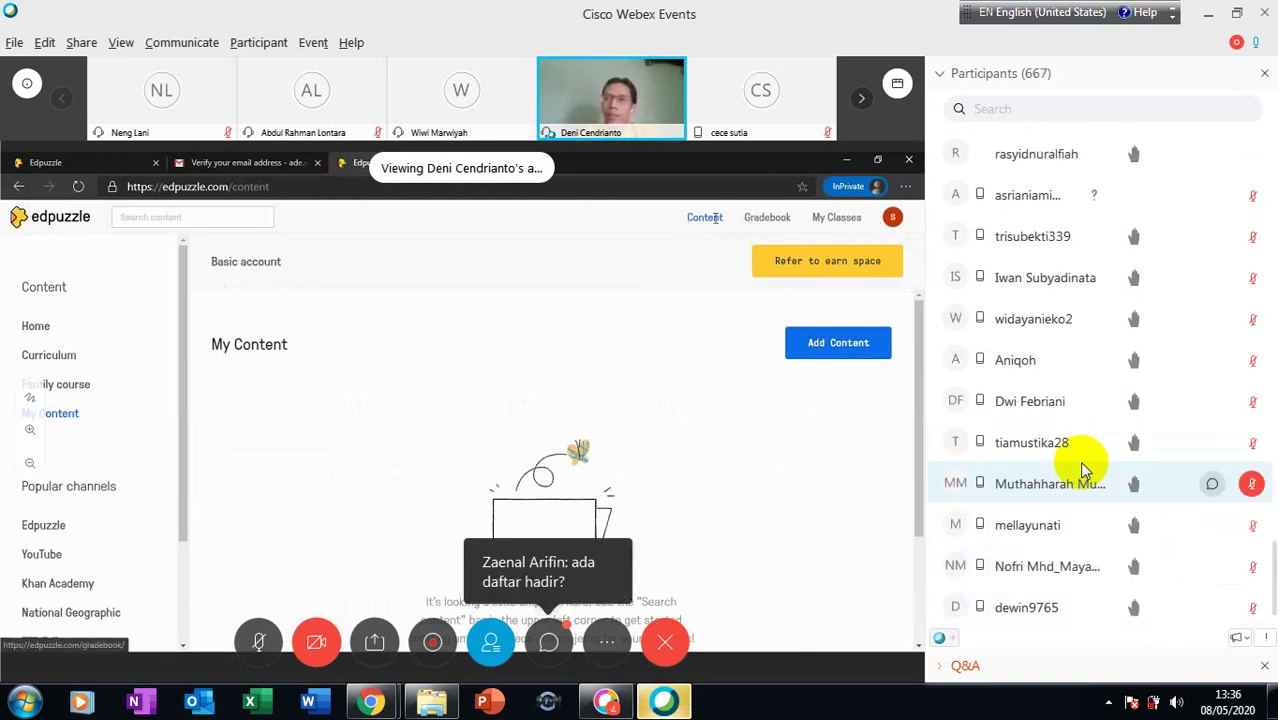
pyautogui.click(1272, 560)
pyautogui.moveTo(1272, 560); pyautogui.dragTo(1272, 138)
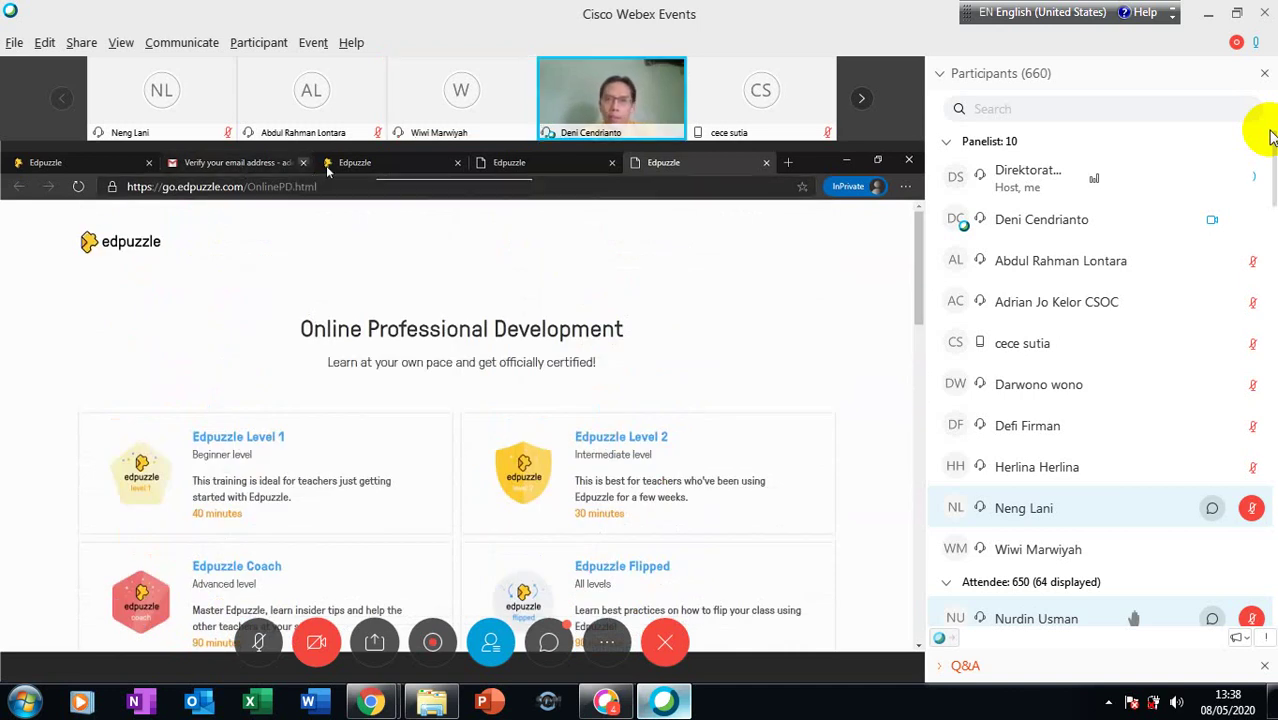
# Step: Close the extra Edpuzzle pages, including Online Professional Development, and go to My Classes
pyautogui.click(767, 163)
pyautogui.click(642, 163)
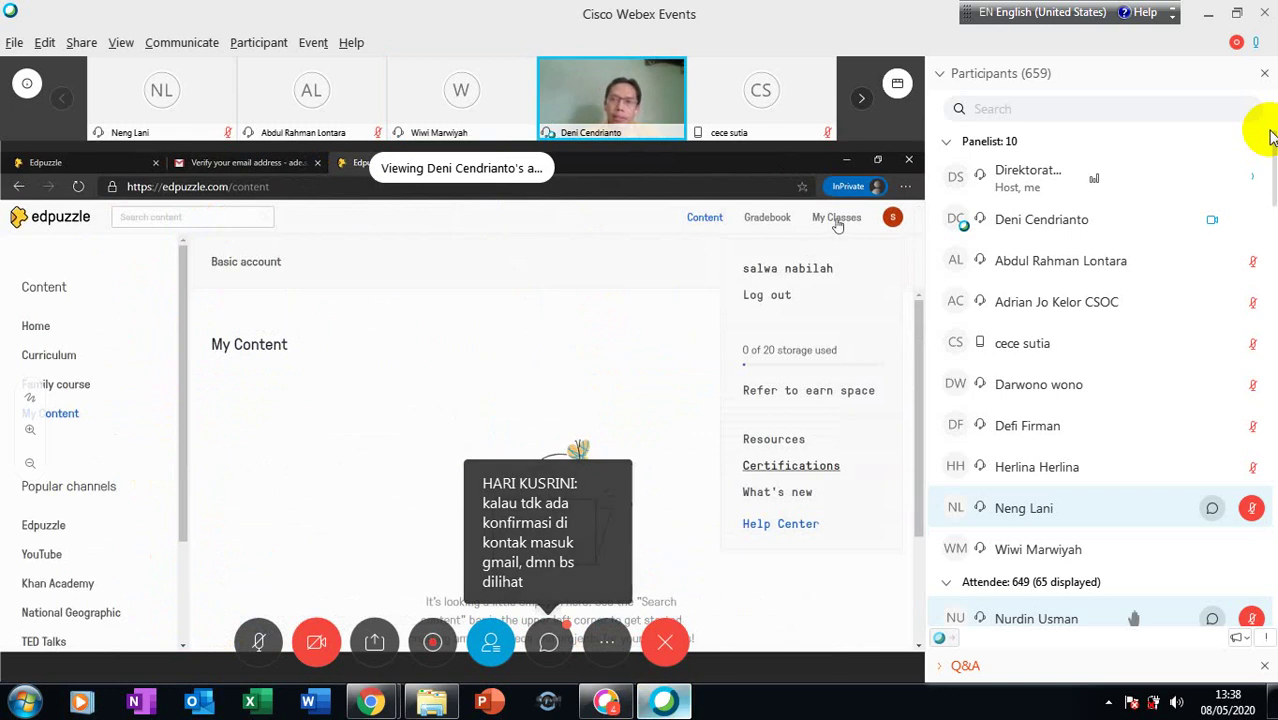
pyautogui.click(837, 219)
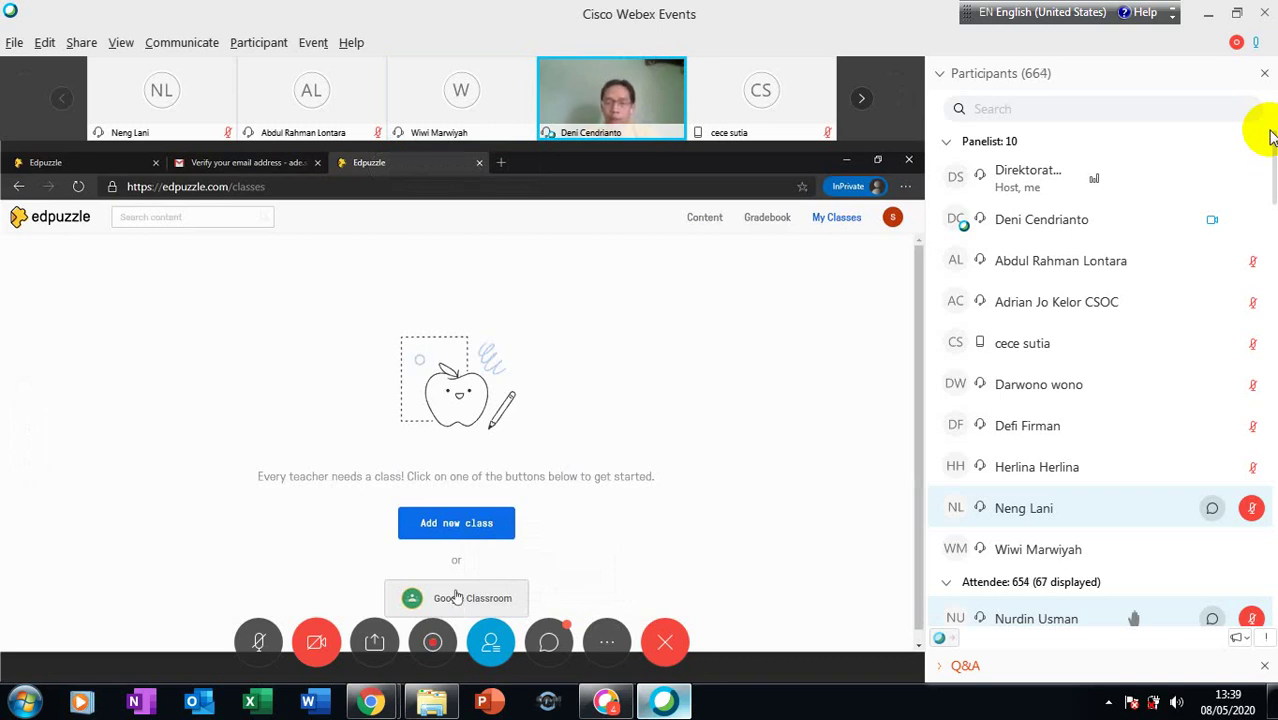
# Step: Start a new class named "Biologi X IPA 1" and set its class type to Open
pyautogui.click(437, 528)
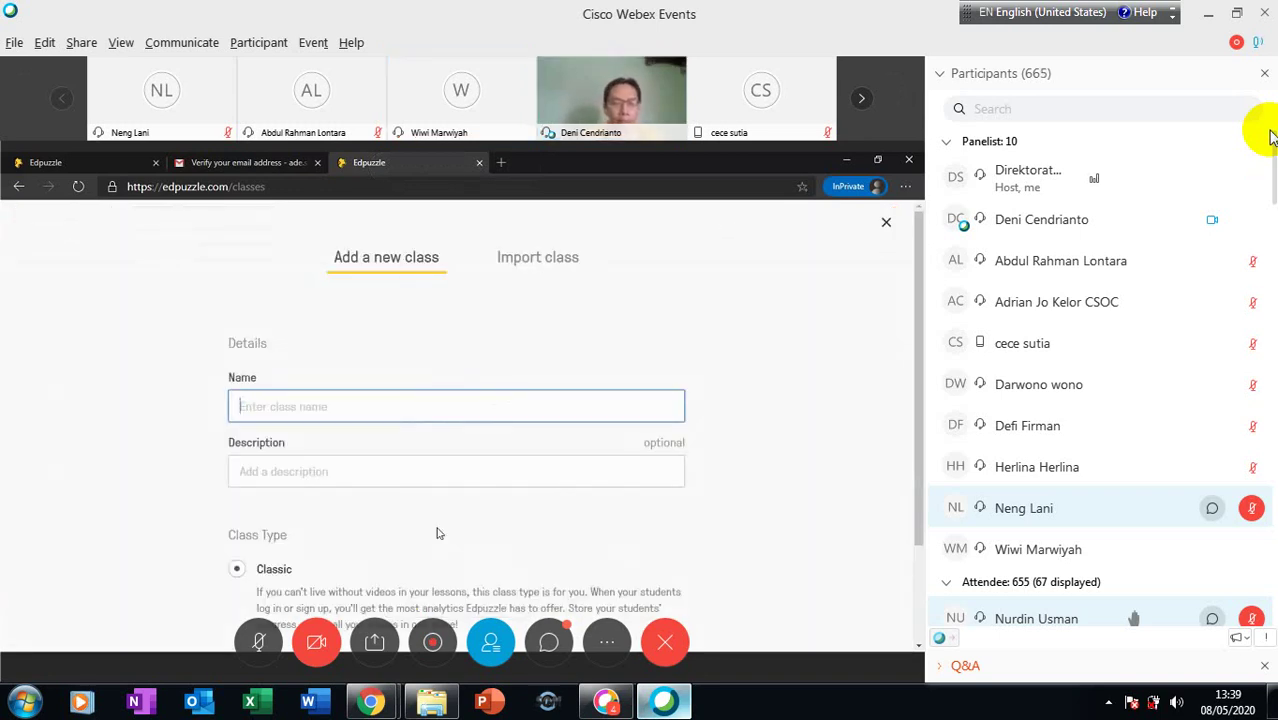
pyautogui.write('B')
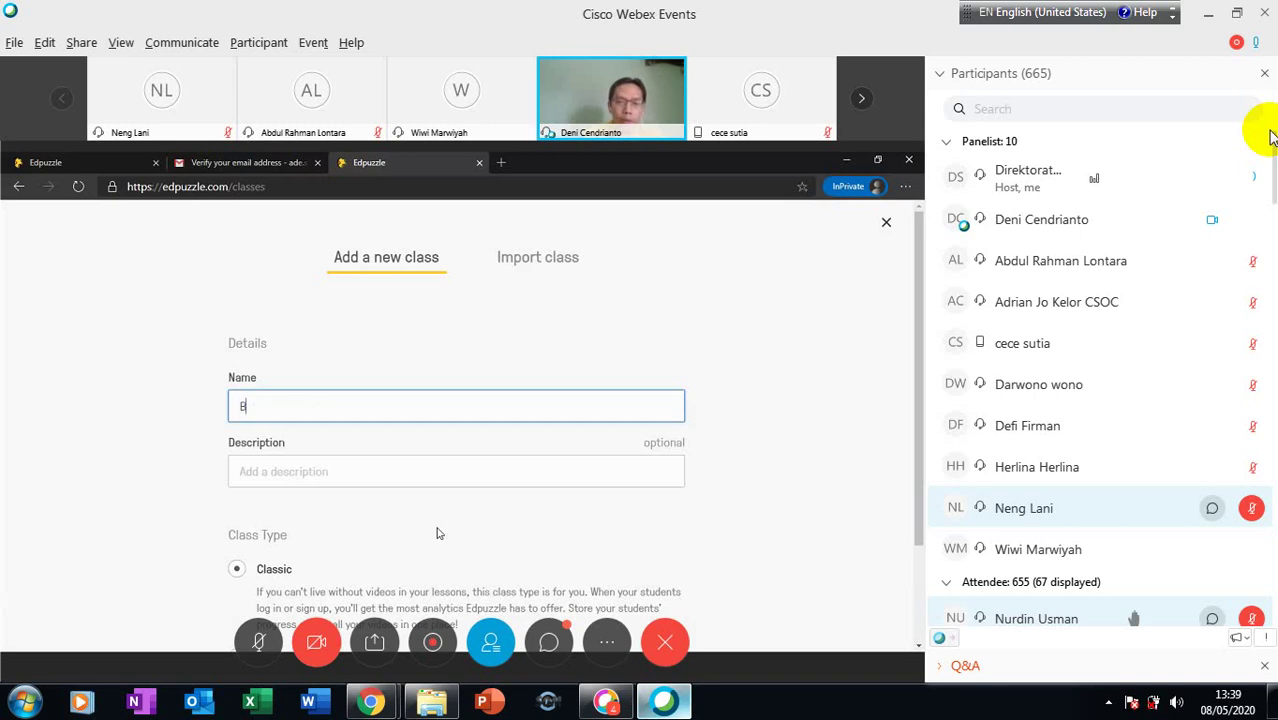
pyautogui.write('iologi X')
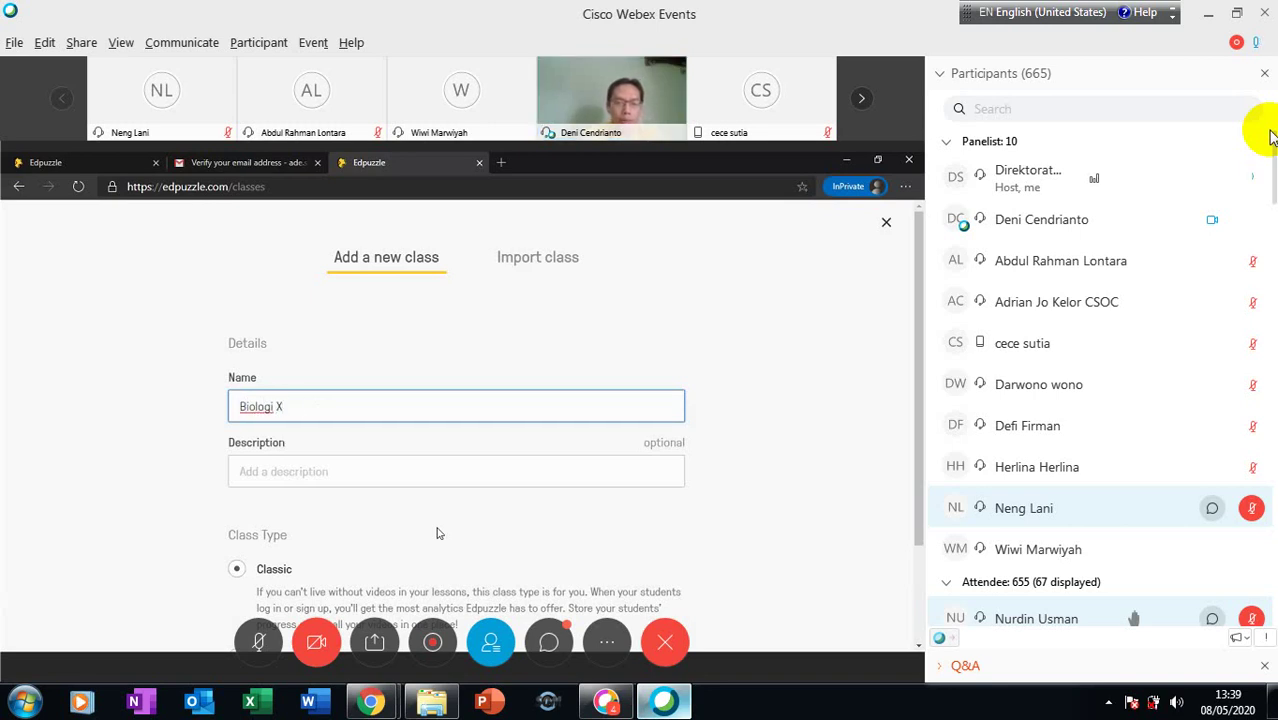
pyautogui.write(' IPA 1')
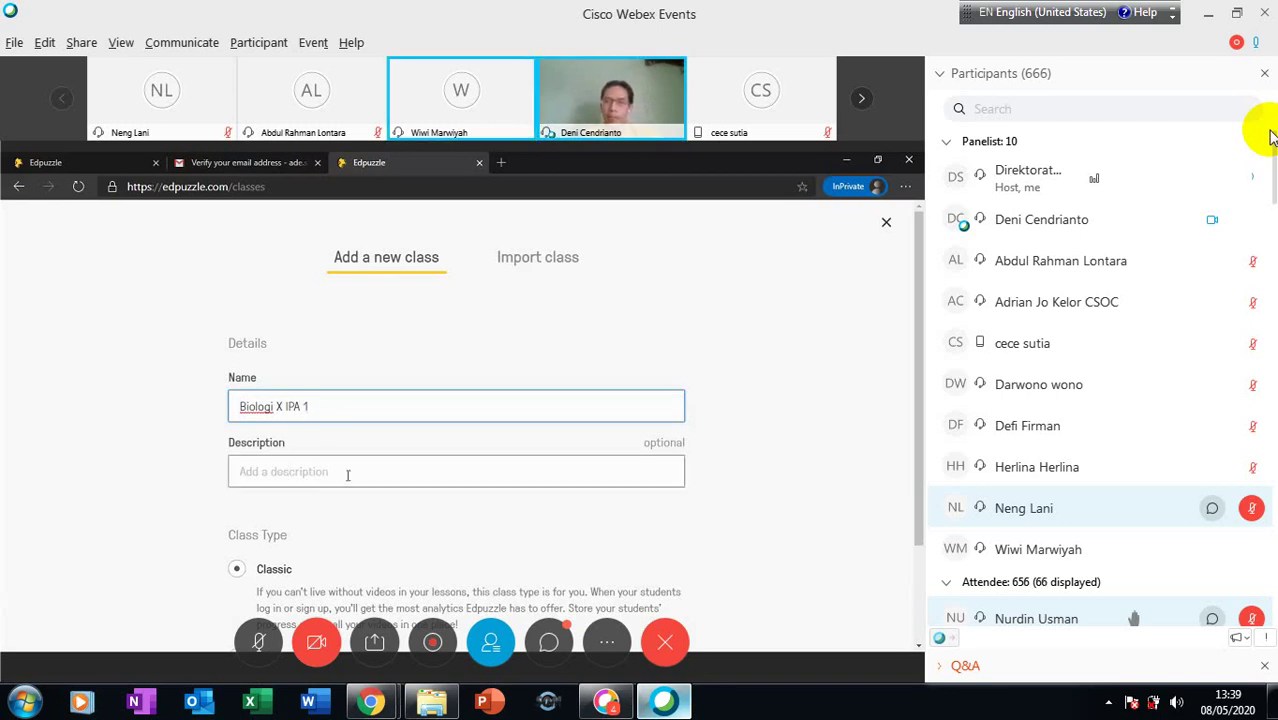
pyautogui.moveTo(923, 375); pyautogui.dragTo(923, 467)
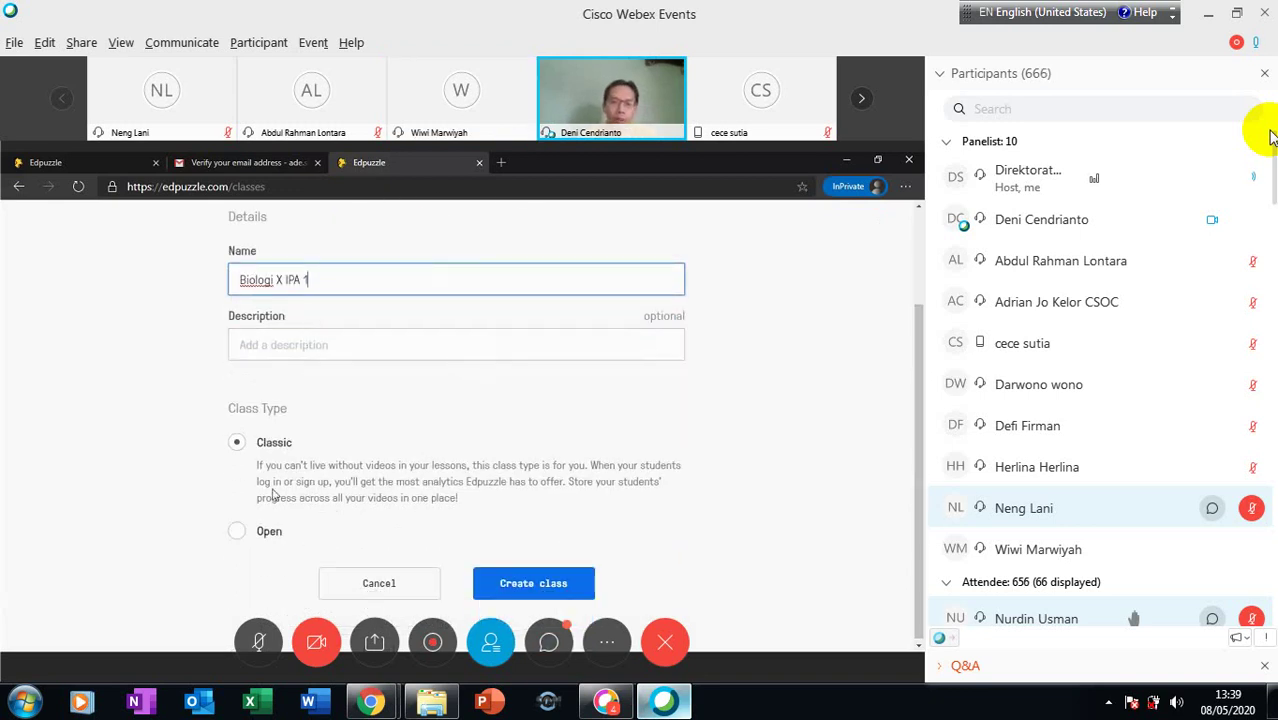
pyautogui.click(238, 533)
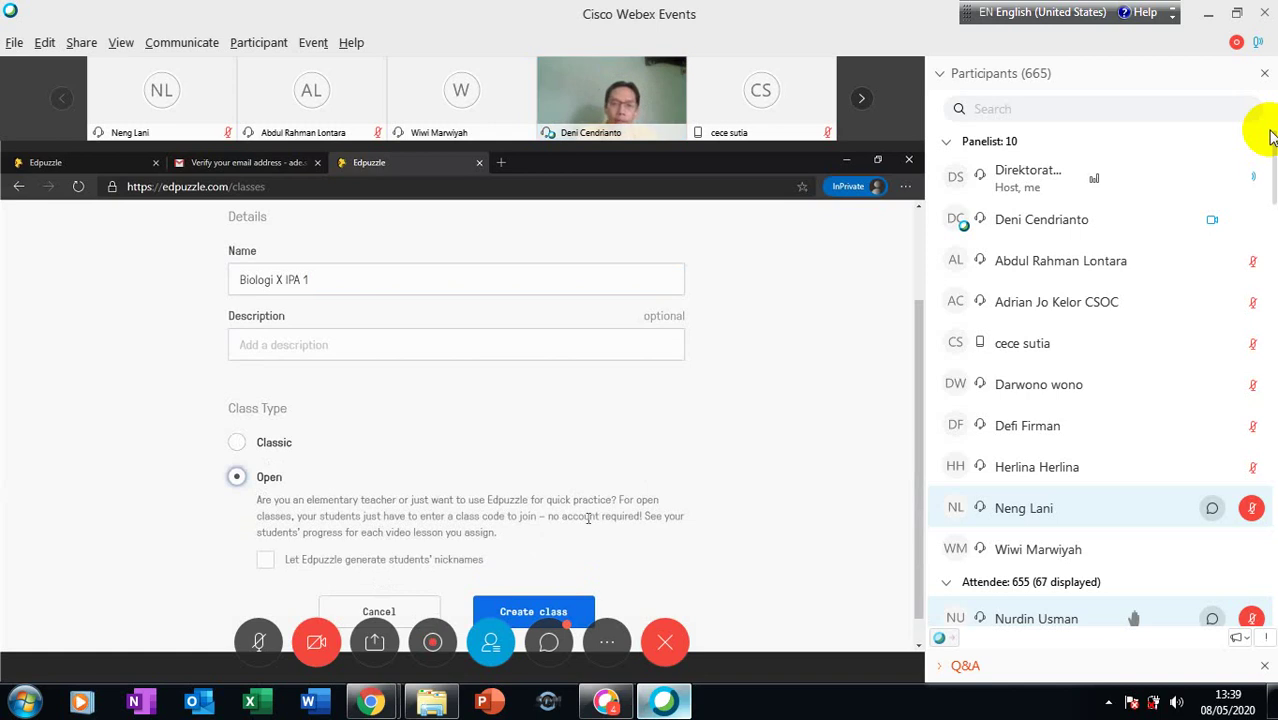
# Step: Switch the class type of "Biologi X IPA 1" to Classic and create the class
pyautogui.click(238, 446)
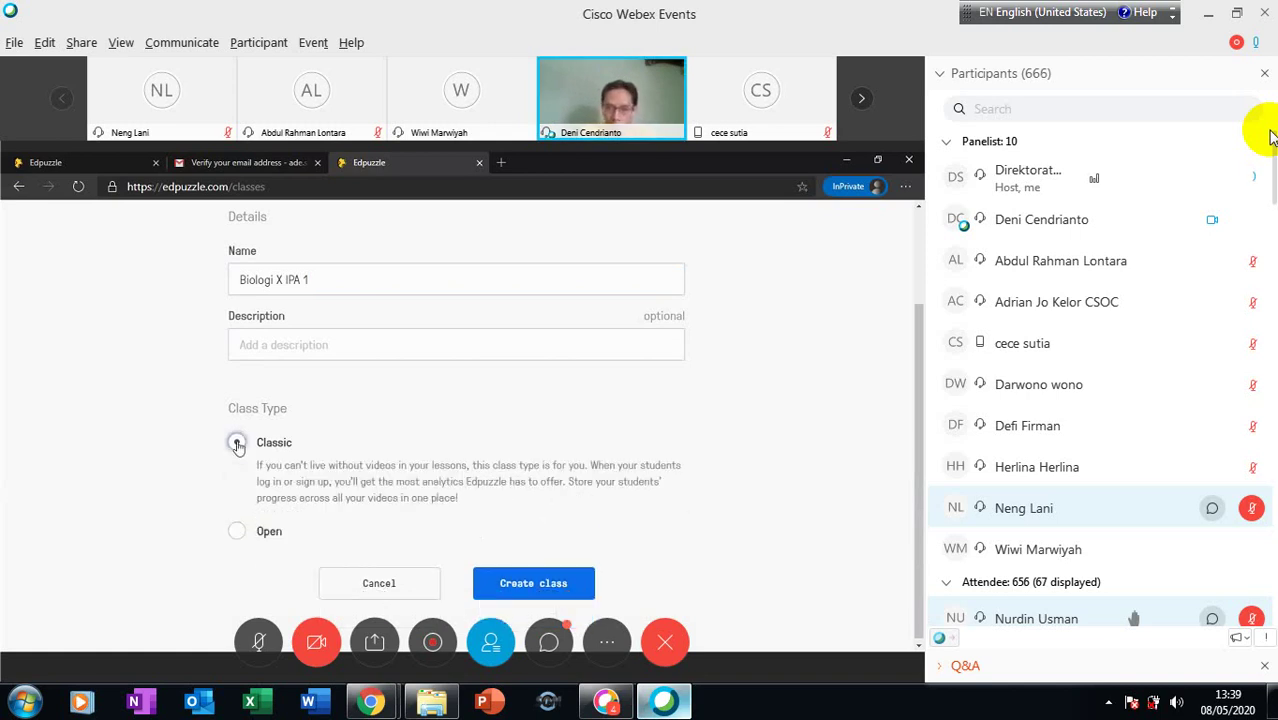
pyautogui.click(519, 588)
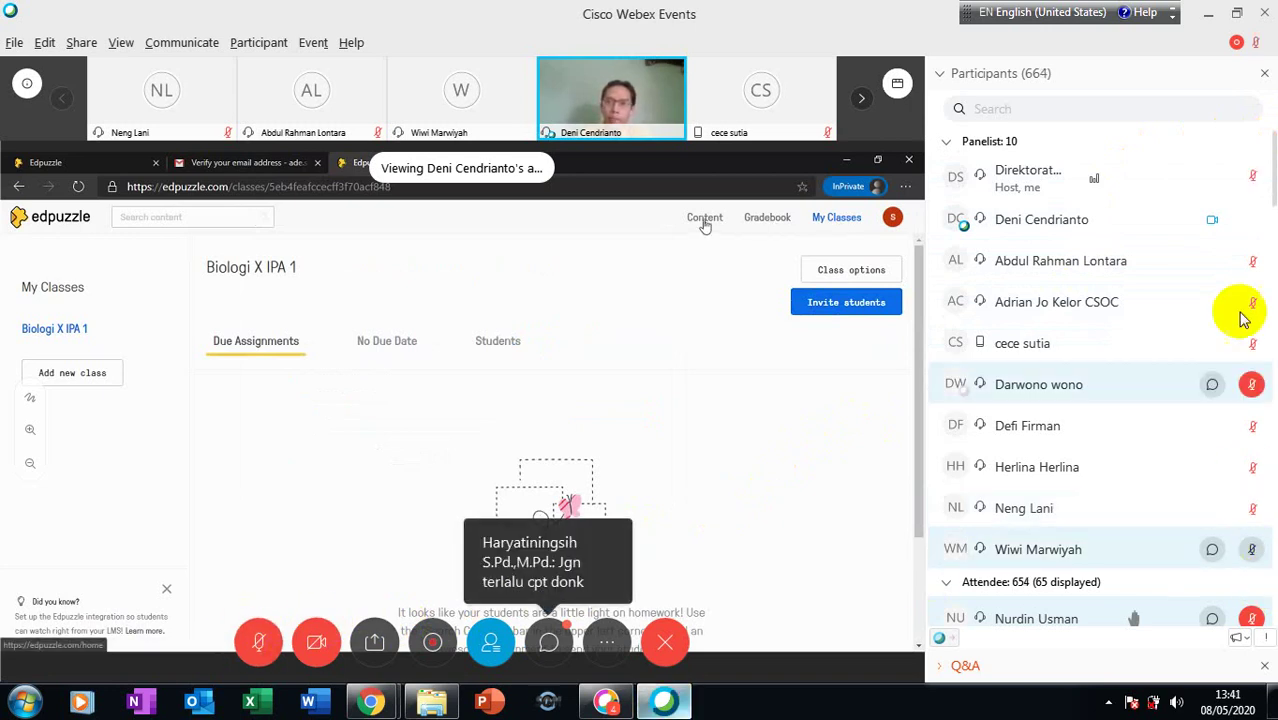
# Step: Change the role of the raised-hand attendee third from the end of the participants list to Panelist
pyautogui.moveTo(1273, 185); pyautogui.dragTo(1242, 613)
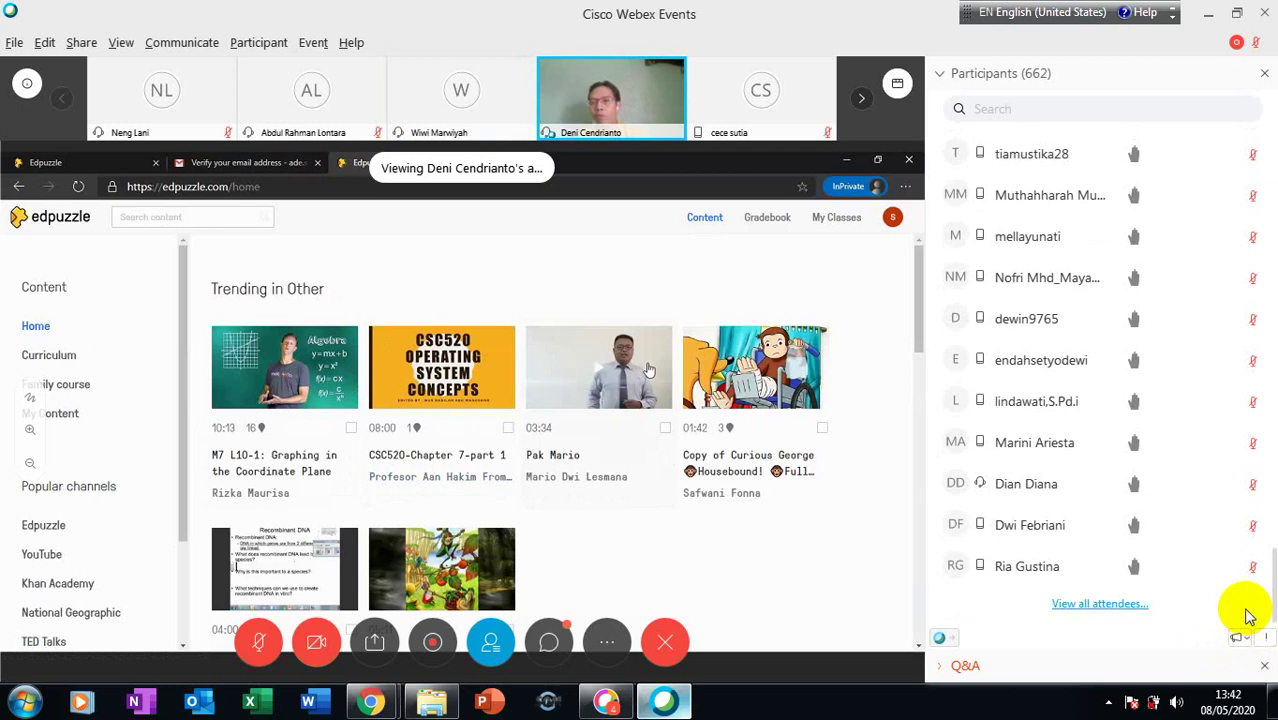
pyautogui.rightClick(1075, 488)
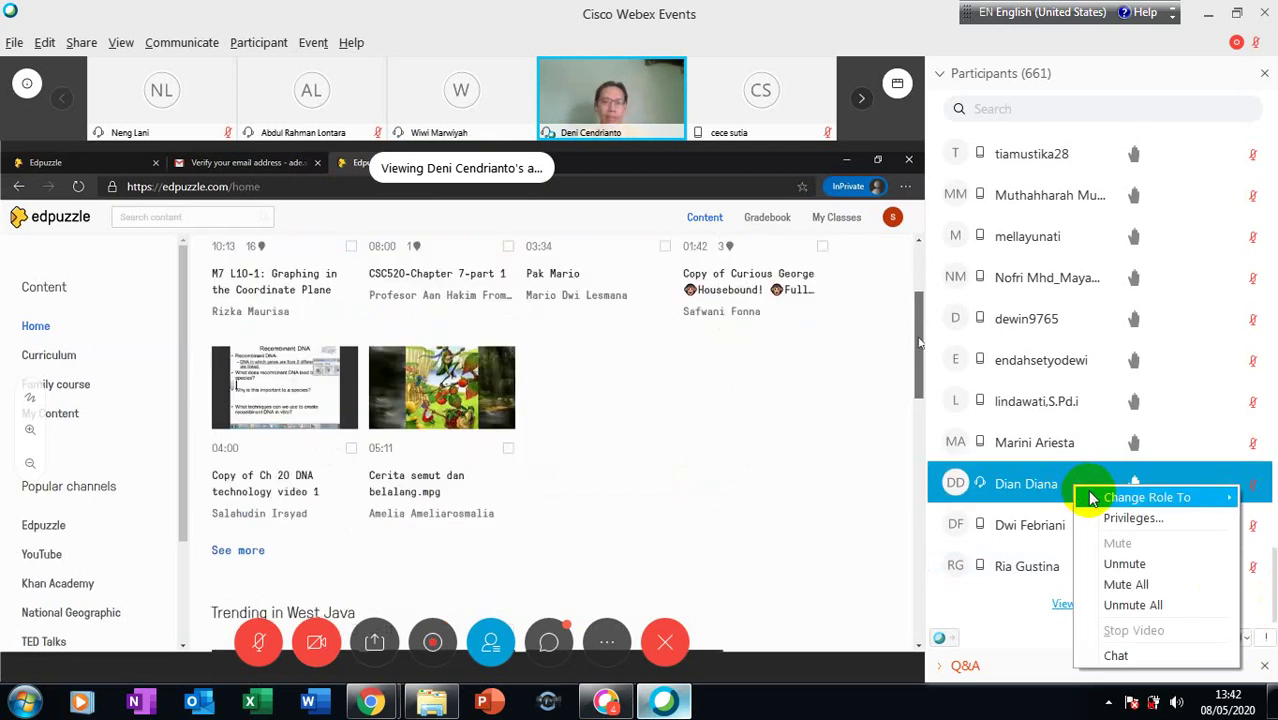
pyautogui.moveTo(1090, 497)
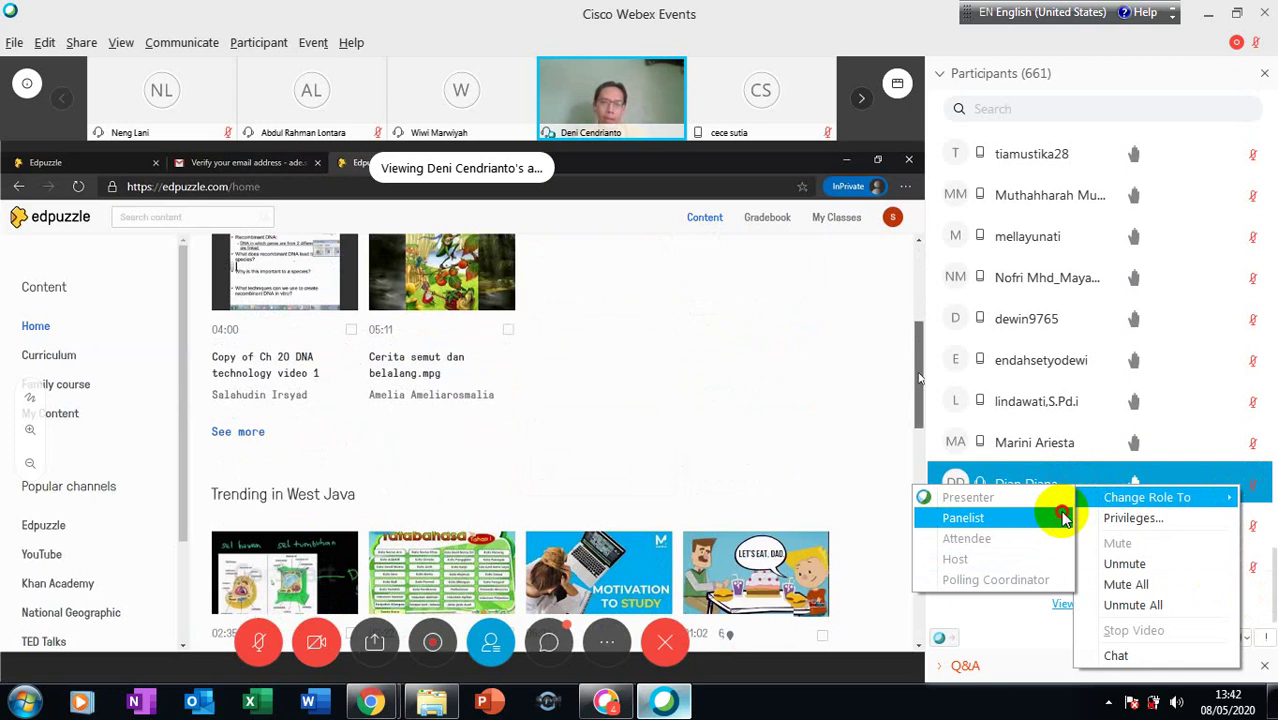
pyautogui.click(1055, 517)
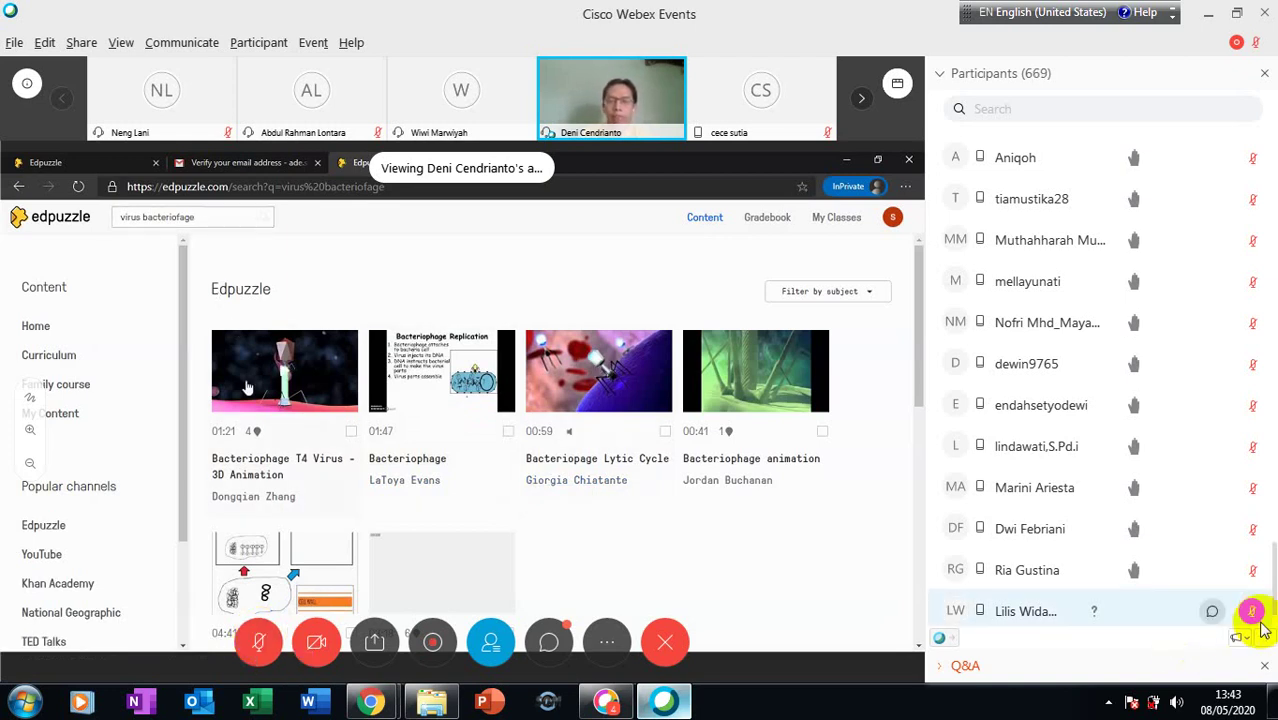
# Step: Look through the raised-hand attendees at the end of the participants list
pyautogui.moveTo(1272, 595); pyautogui.dragTo(1274, 606)
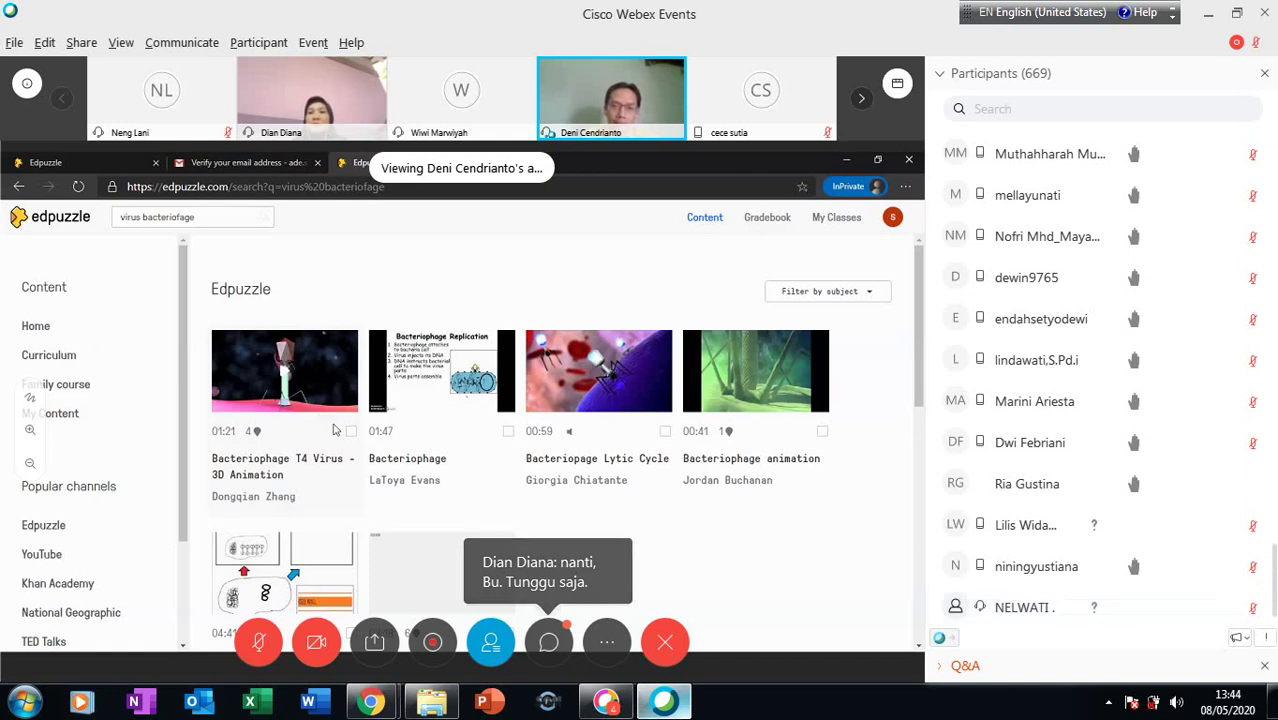
pyautogui.scroll(-1, 1270, 592)
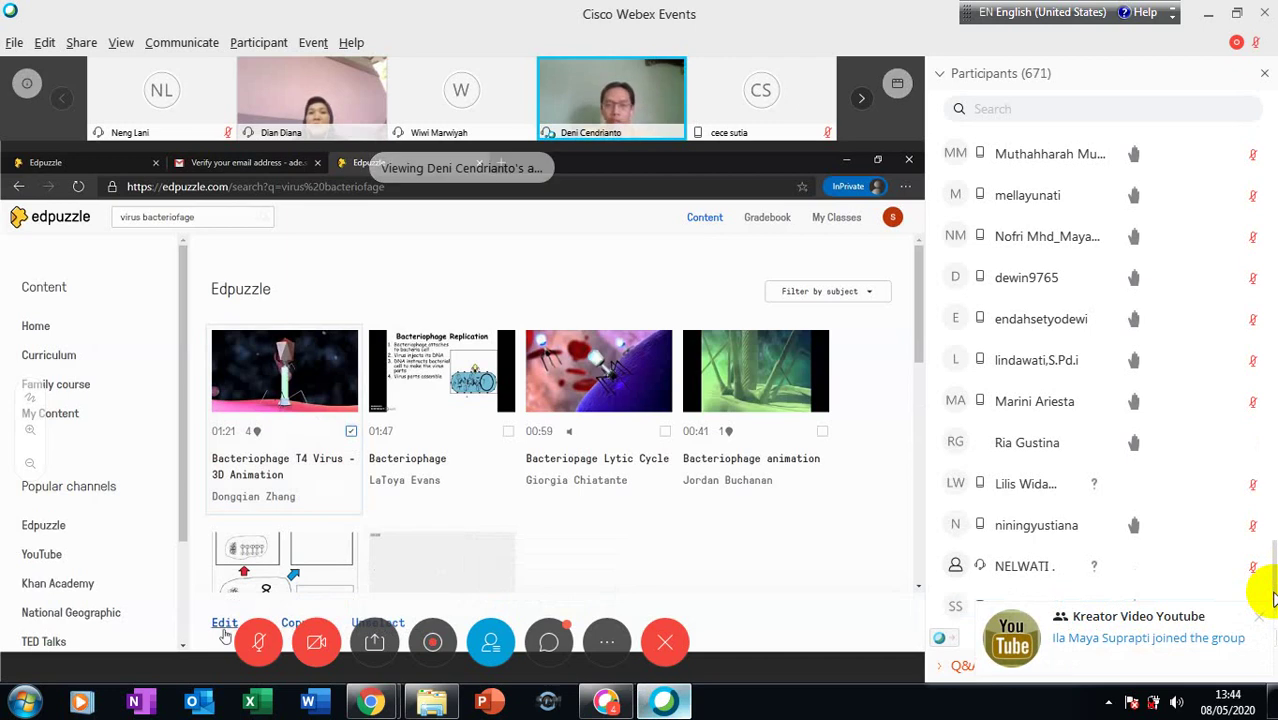
pyautogui.moveTo(1258, 613)
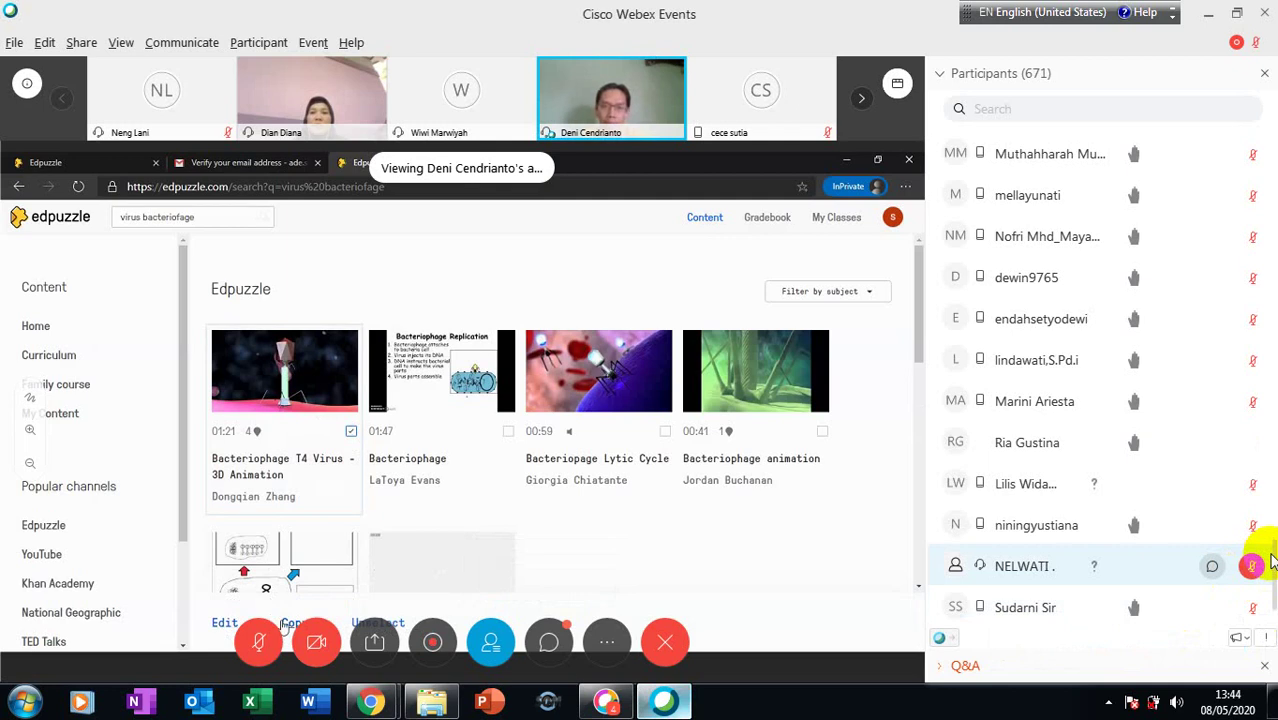
pyautogui.scroll(-2, 1268, 560)
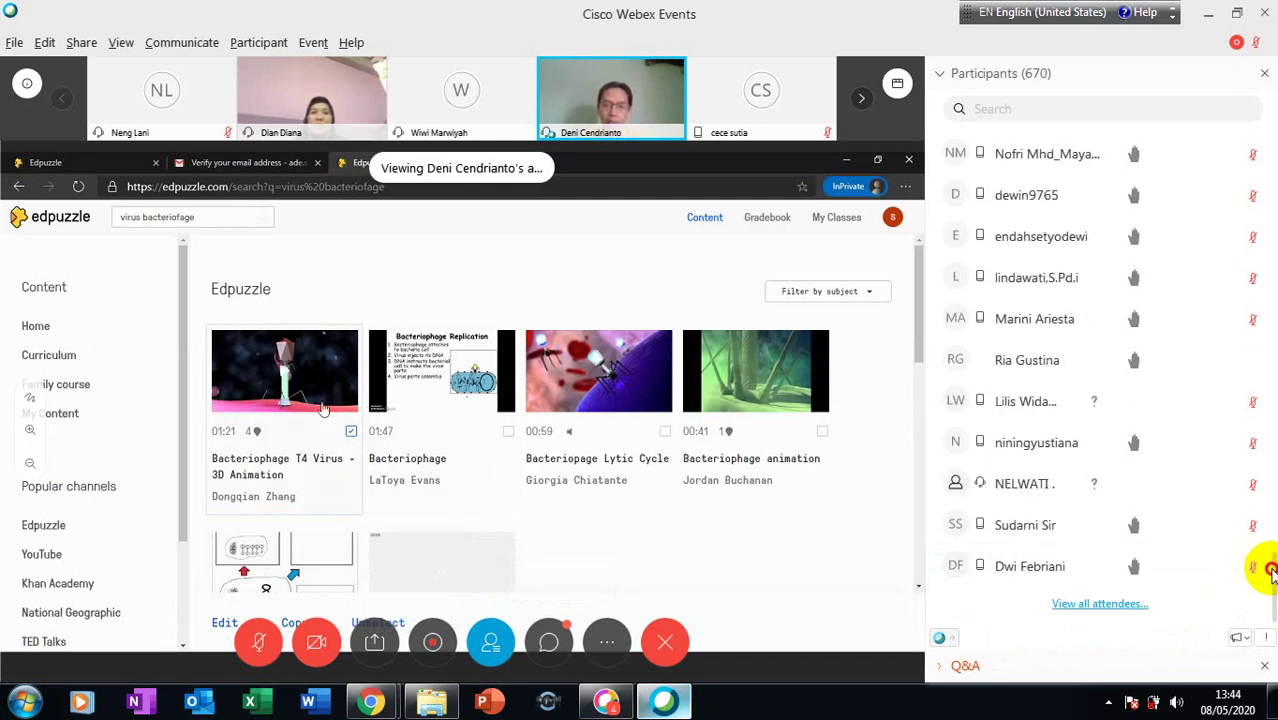
pyautogui.moveTo(1272, 575)
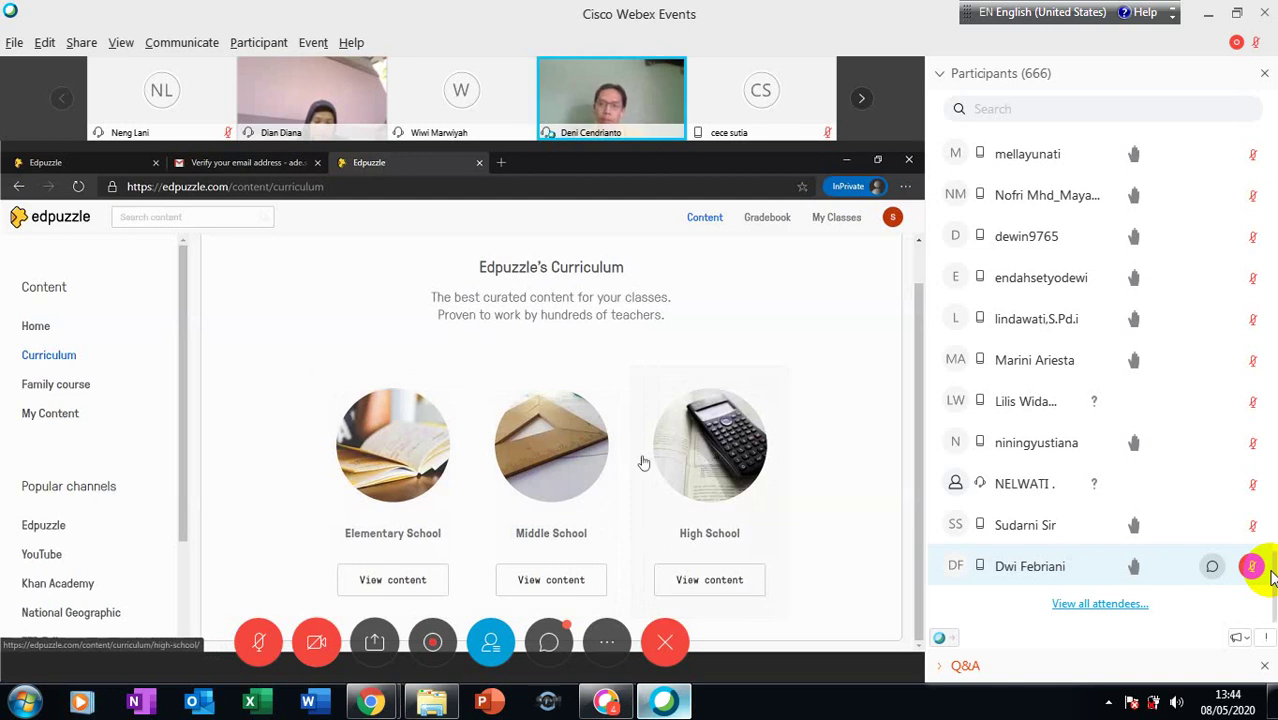
# Step: Open the High School section of Edpuzzle's Curriculum and look through its subjects
pyautogui.click(705, 469)
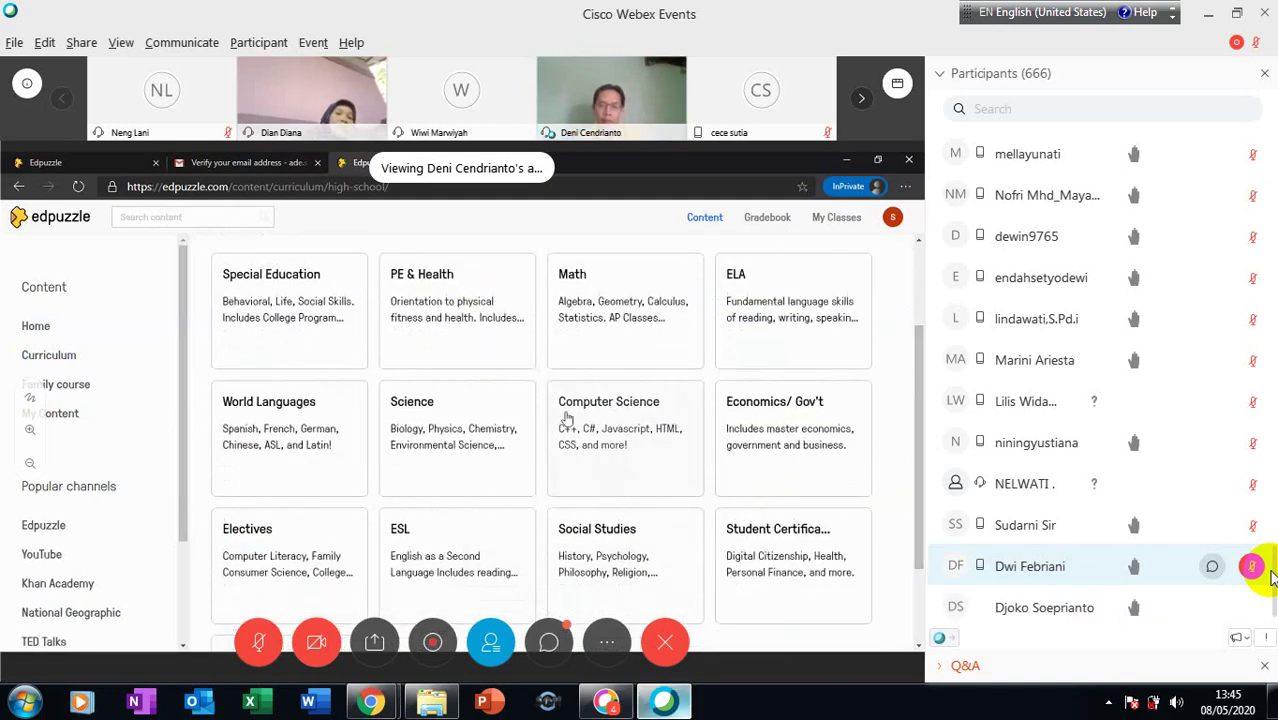
pyautogui.scroll(-1, 1270, 575)
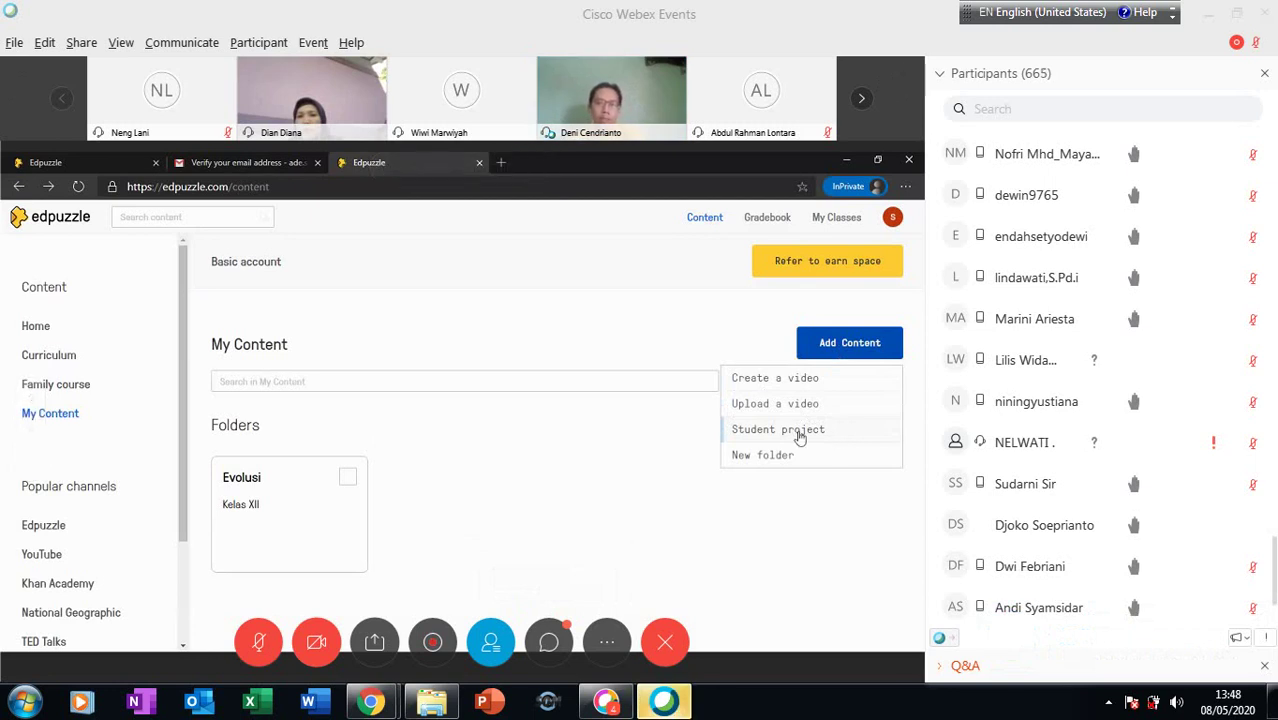
# Step: Start a new student project from My Content and enter "Video Virus" as its subject
pyautogui.click(799, 433)
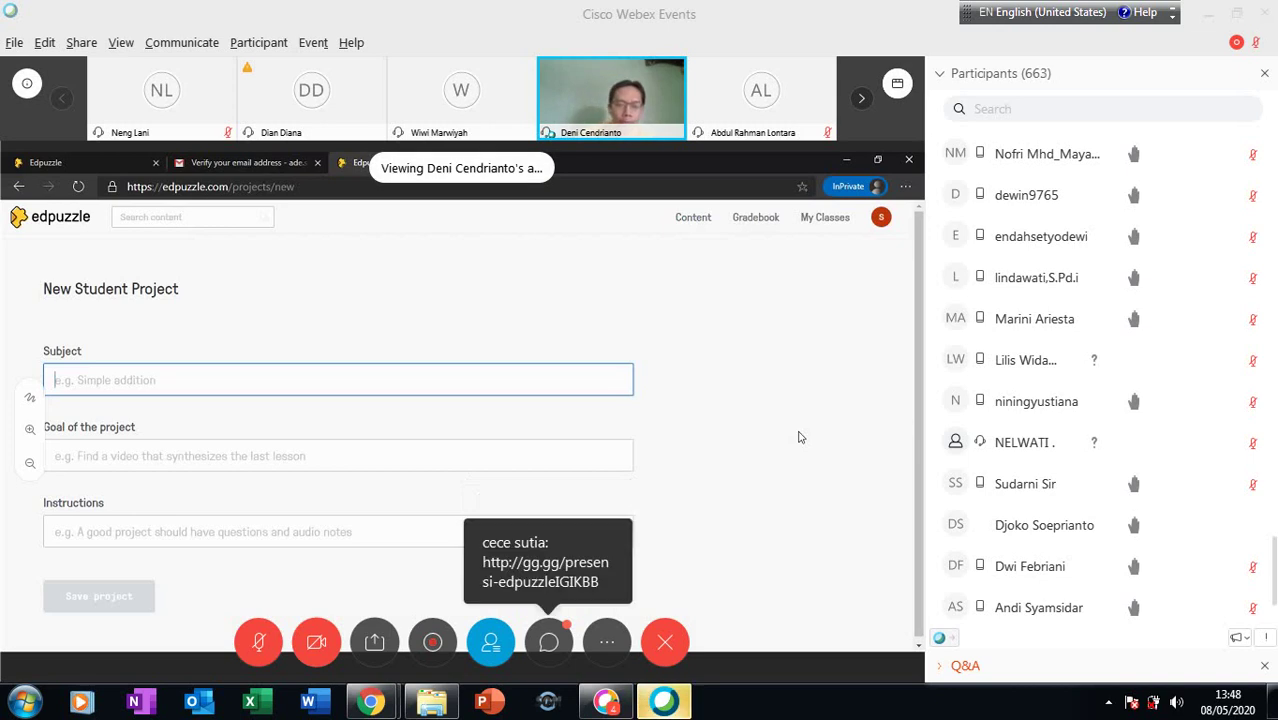
pyautogui.write('V')
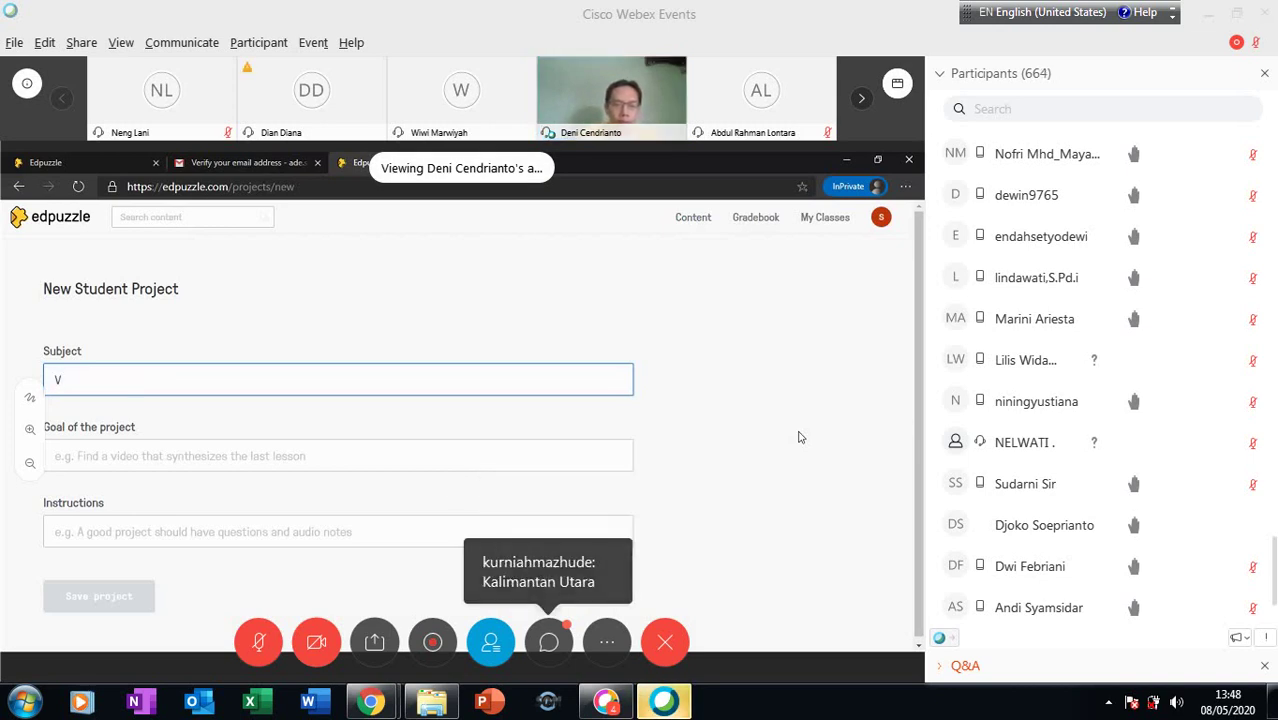
pyautogui.write('ideo Virus')
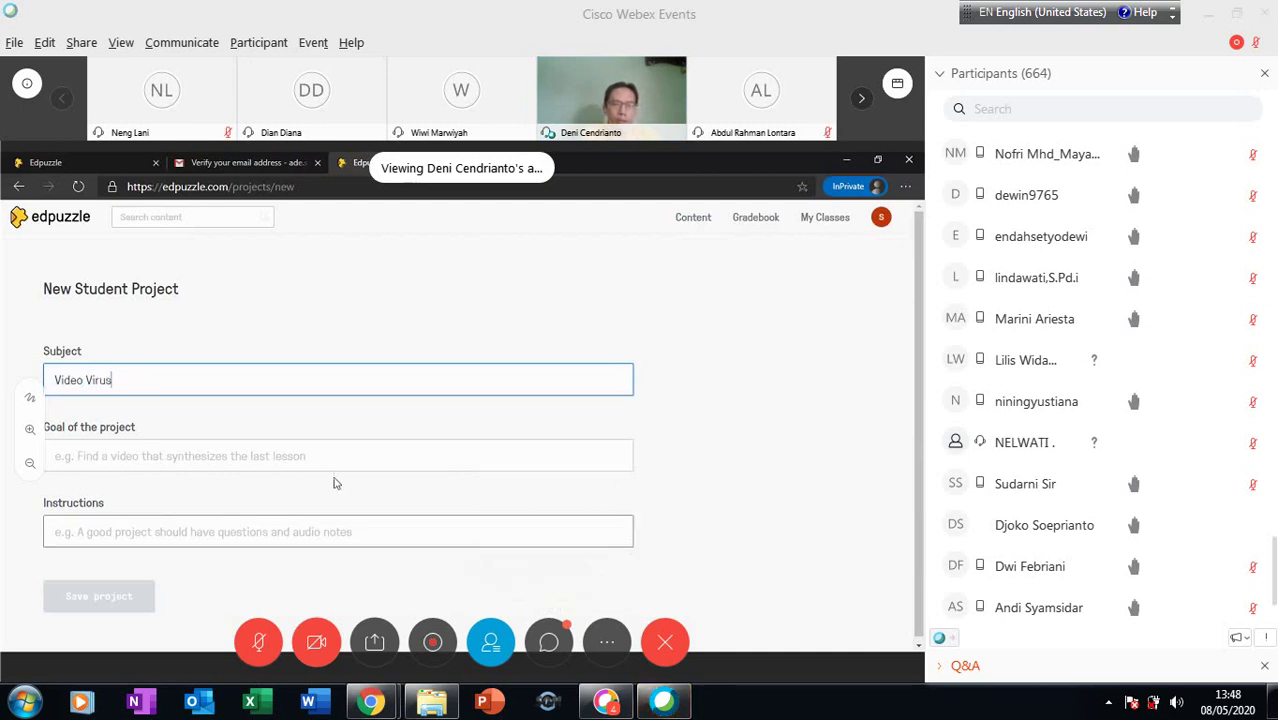
# Step: Enter "Siswa dapat mengidentifikasi ciri-ciri virus" as the goal of the student project
pyautogui.click(226, 460)
pyautogui.write('S')
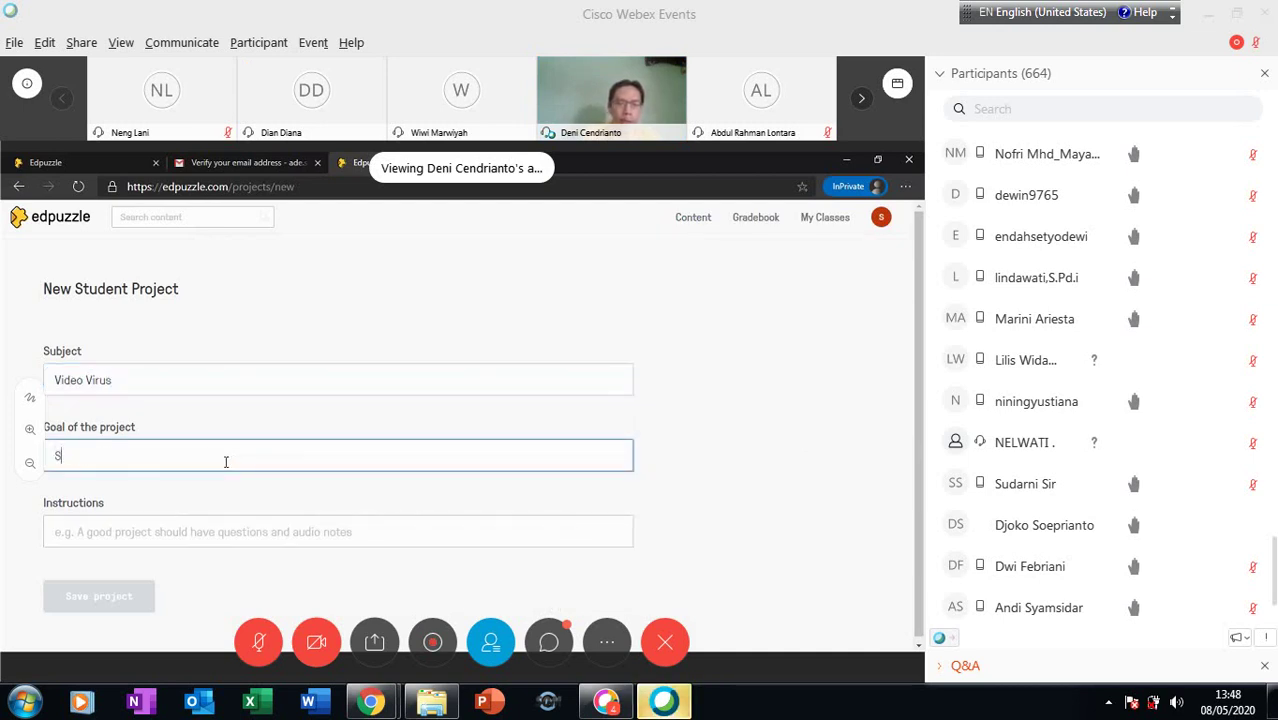
pyautogui.write('iswa dap')
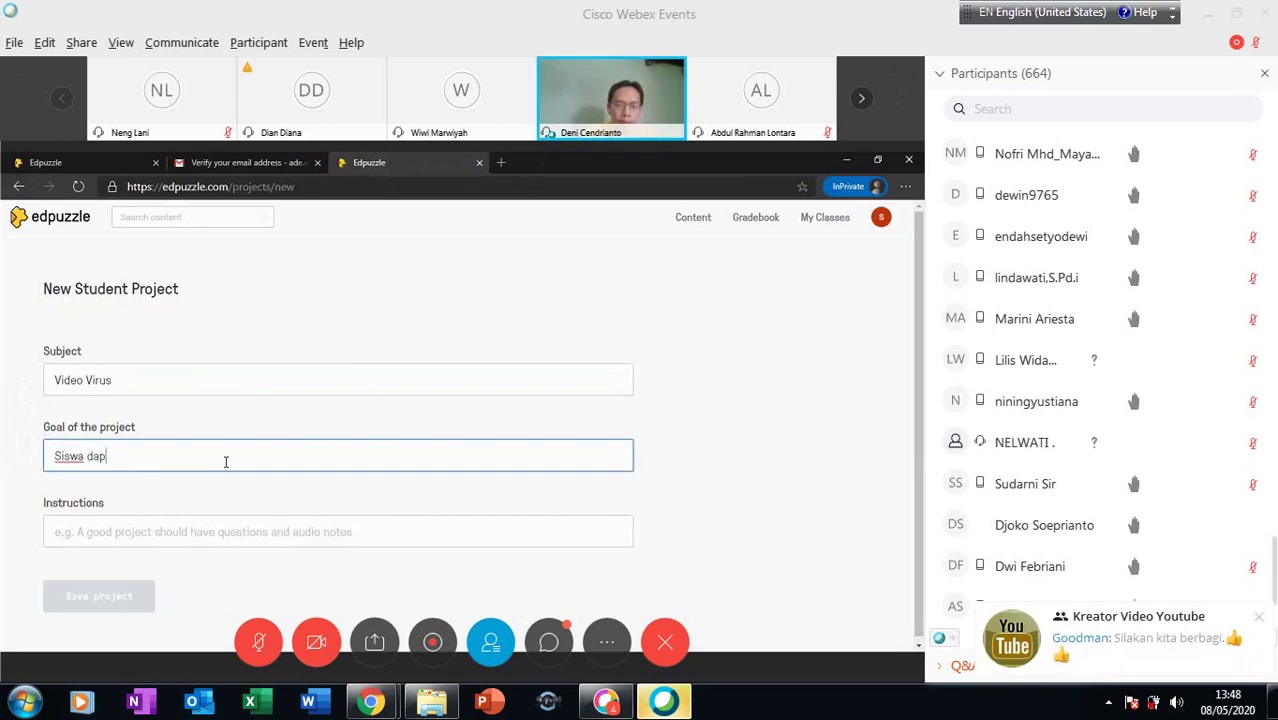
pyautogui.write('at mengiden')
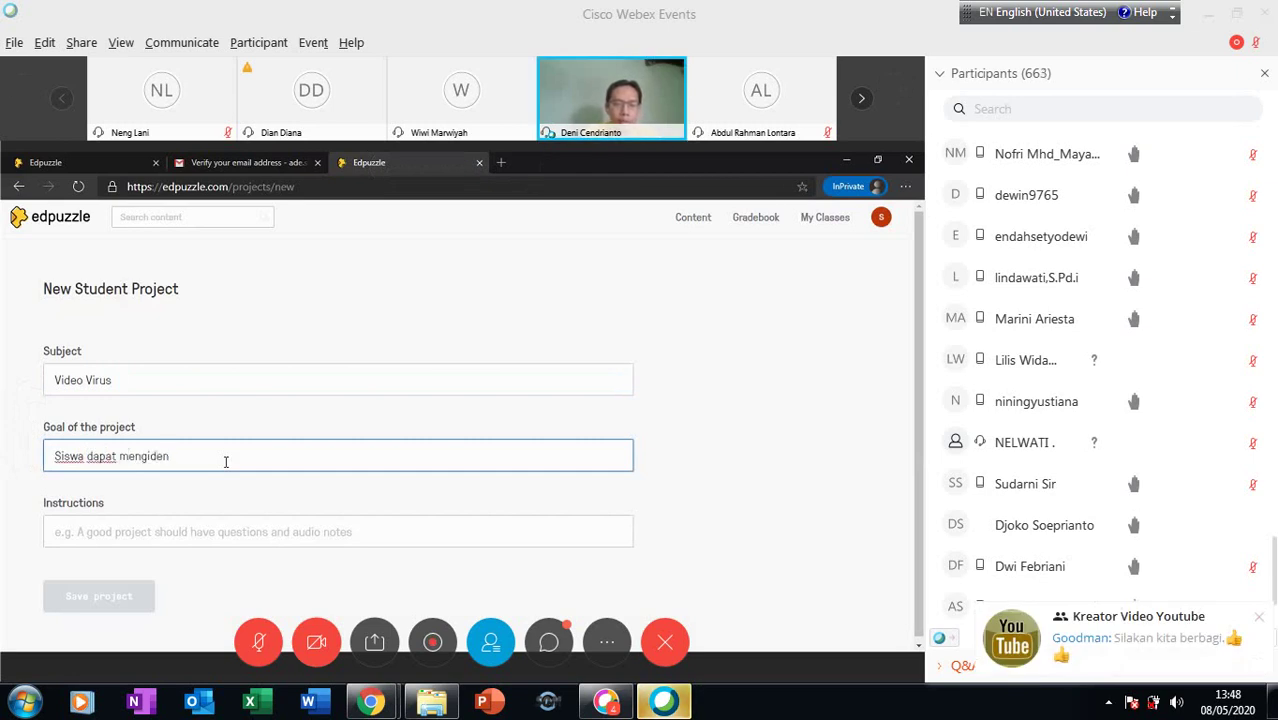
pyautogui.write('tifi')
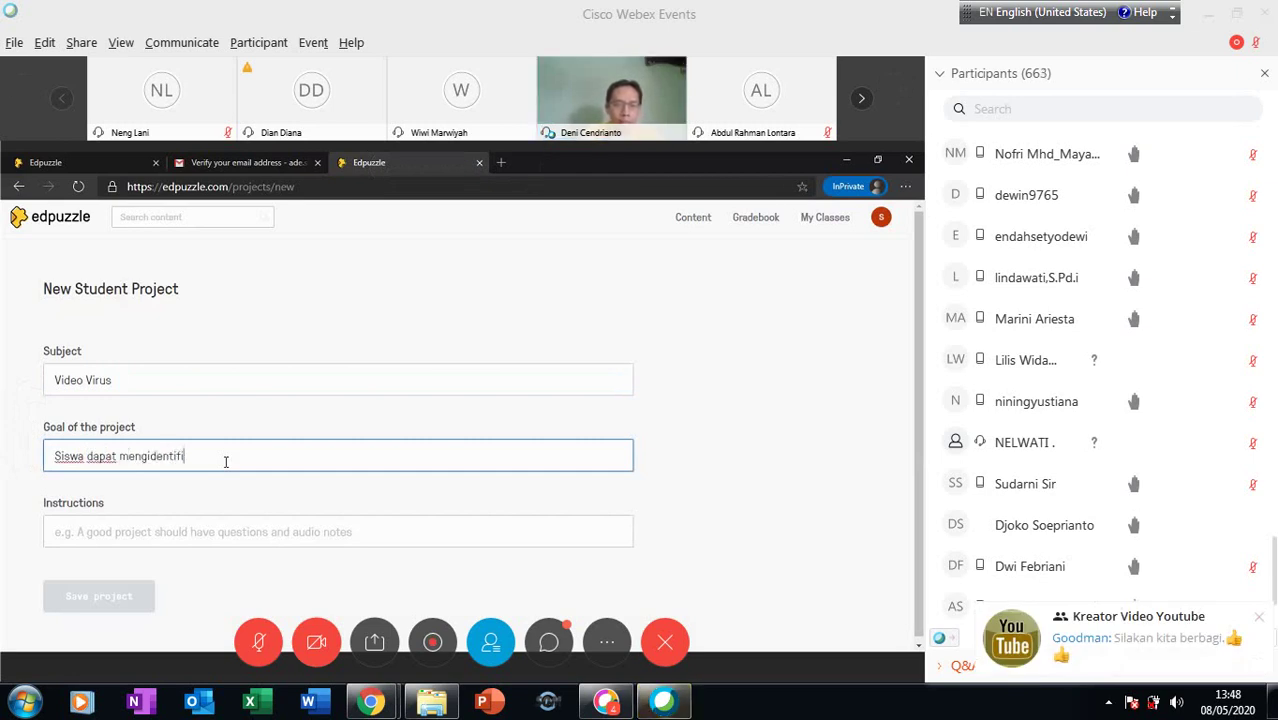
pyautogui.write('kasi ')
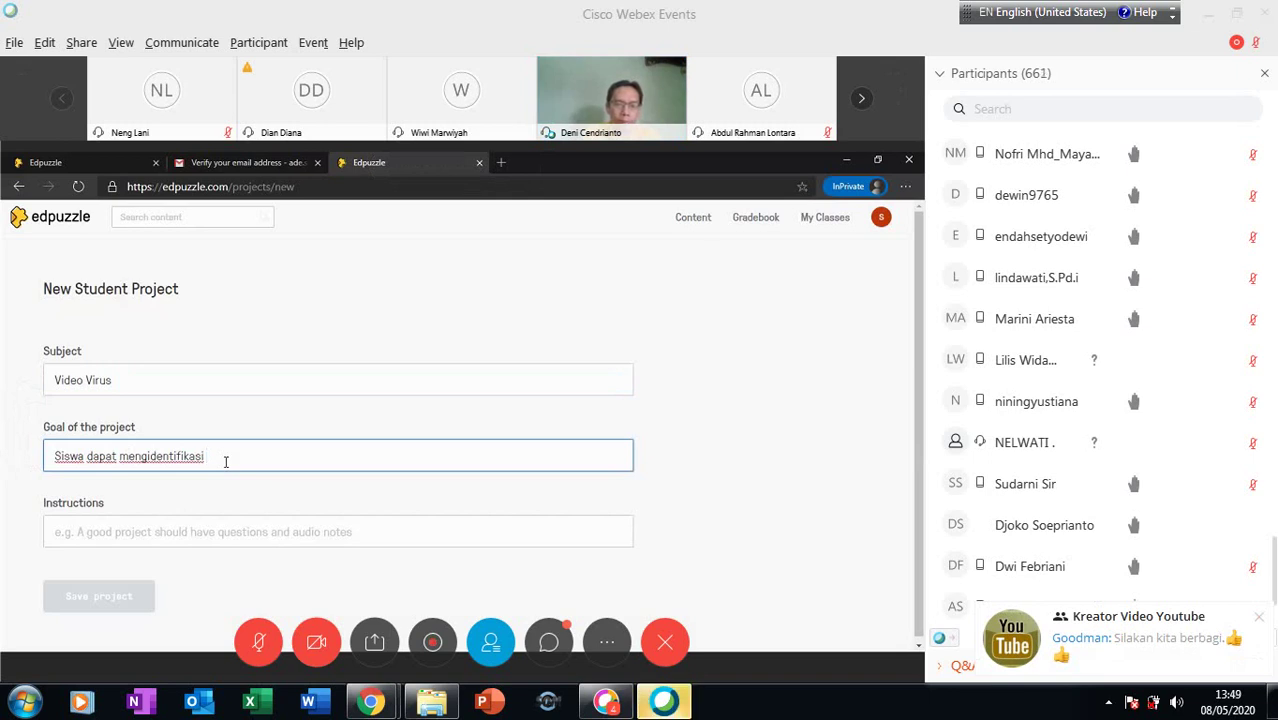
pyautogui.write('ciri')
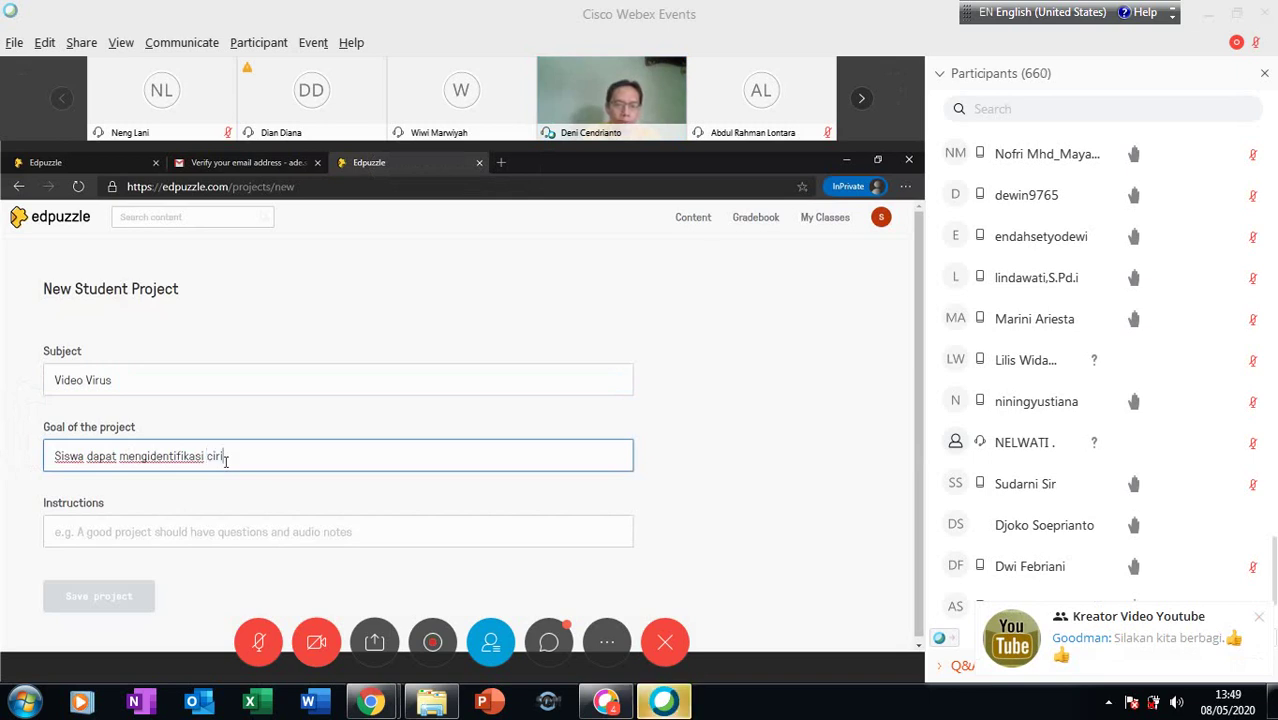
pyautogui.write('-ciri v')
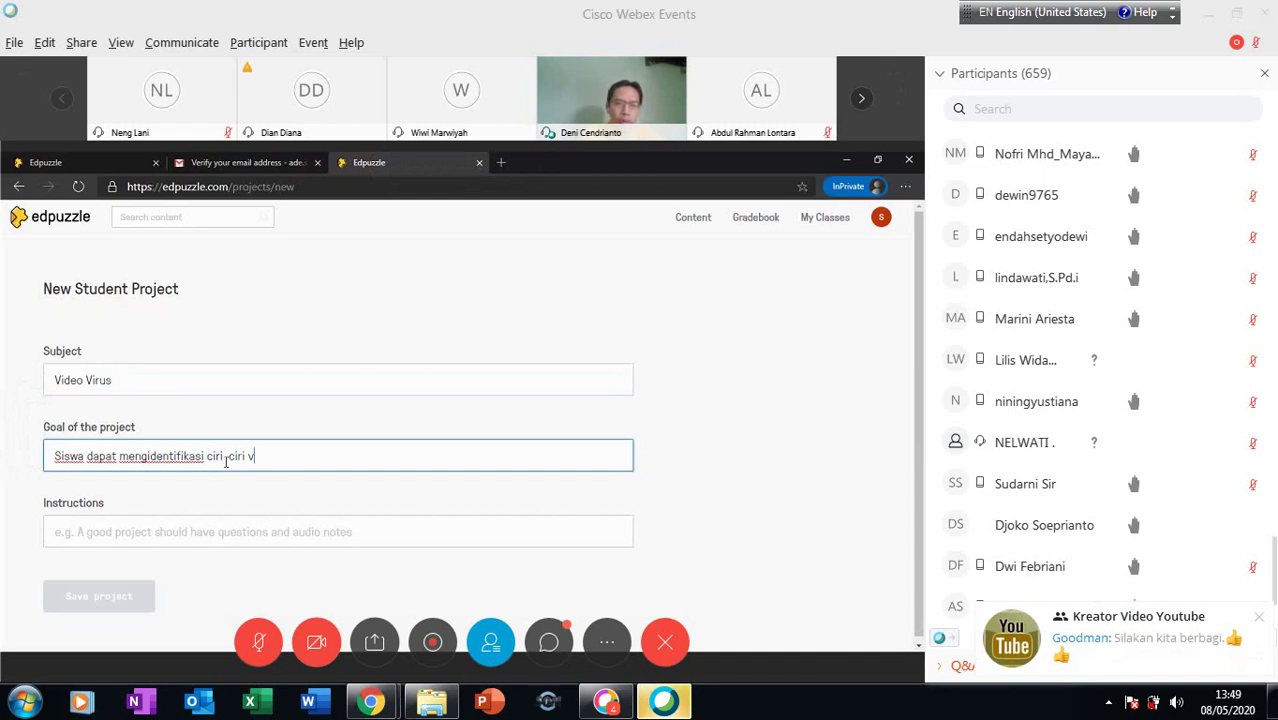
pyautogui.write('irus')
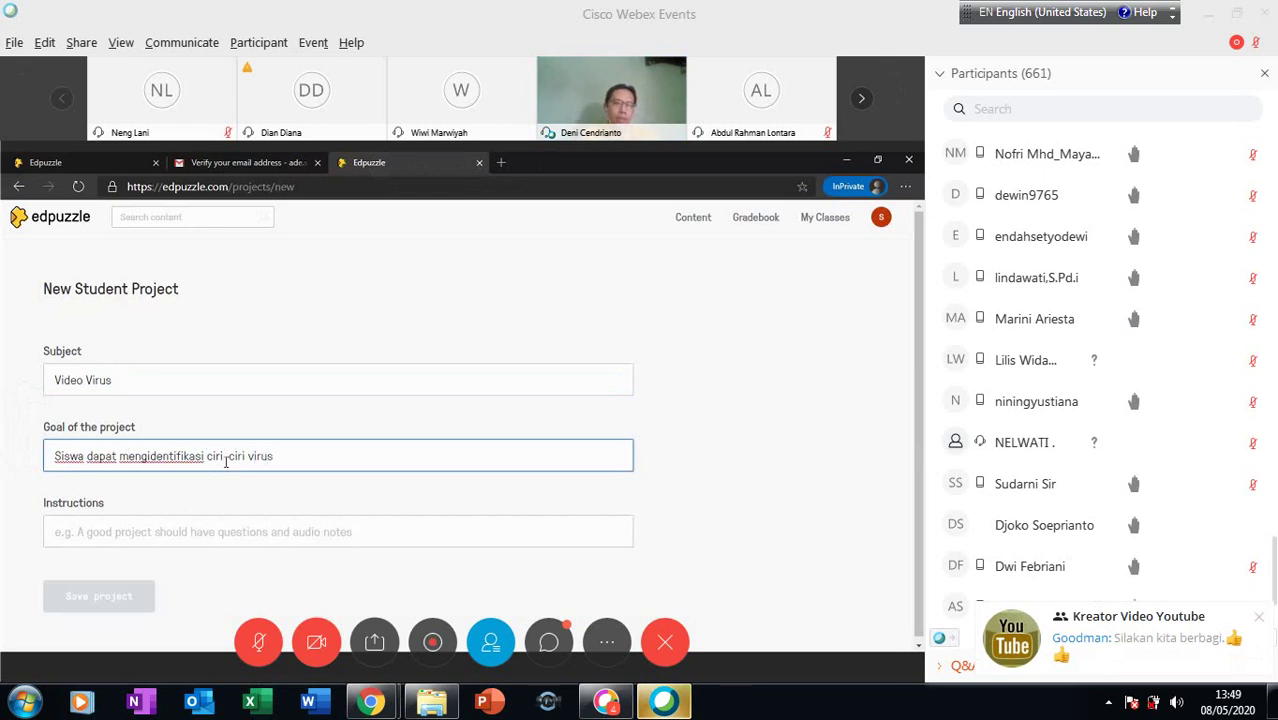
# Step: Enter "Buat video tentang ciri-ciri virus, sertakan di dalamnya keterangan dan pertanyaan." as the instructions and save the student project
pyautogui.click(128, 531)
pyautogui.write('Bu')
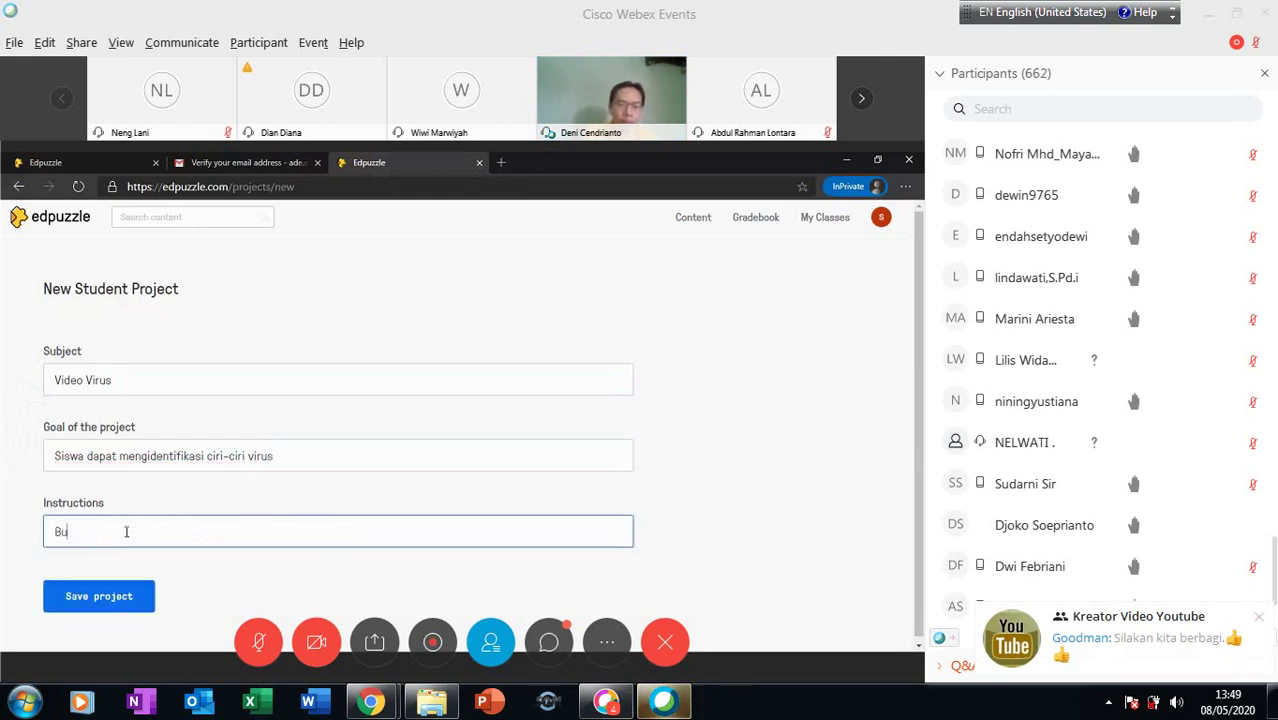
pyautogui.write('at')
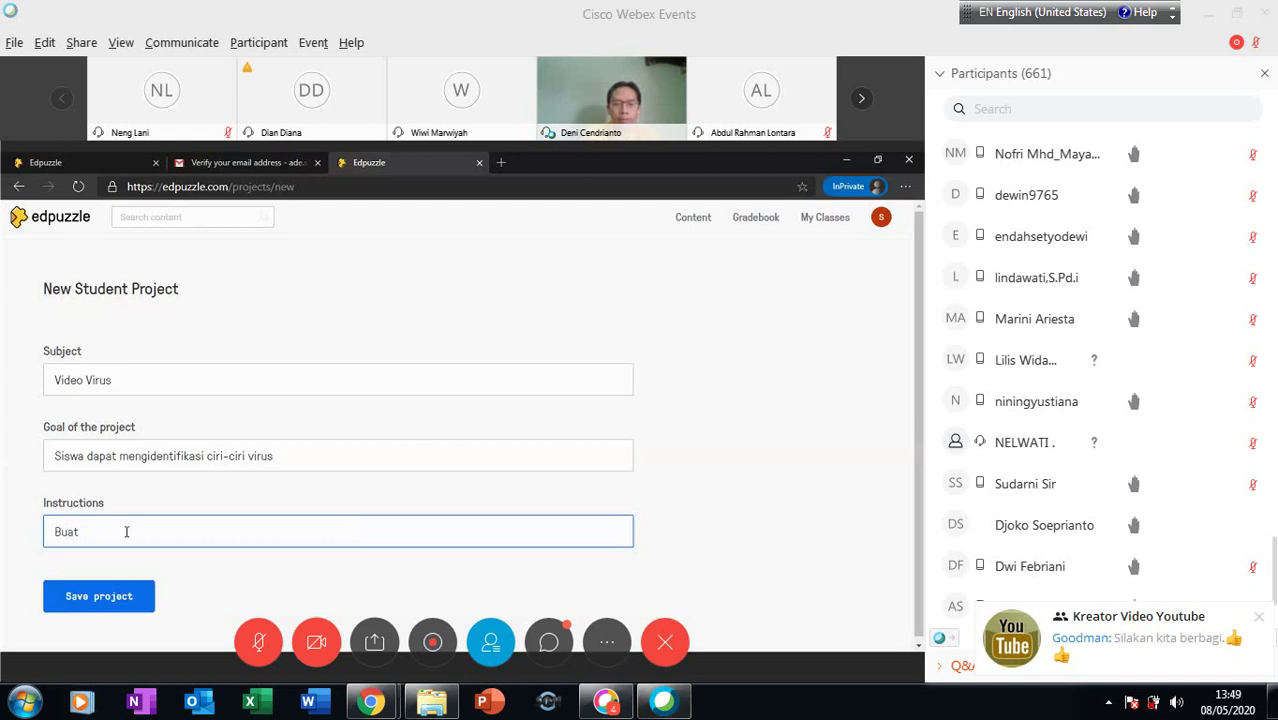
pyautogui.write(' video ')
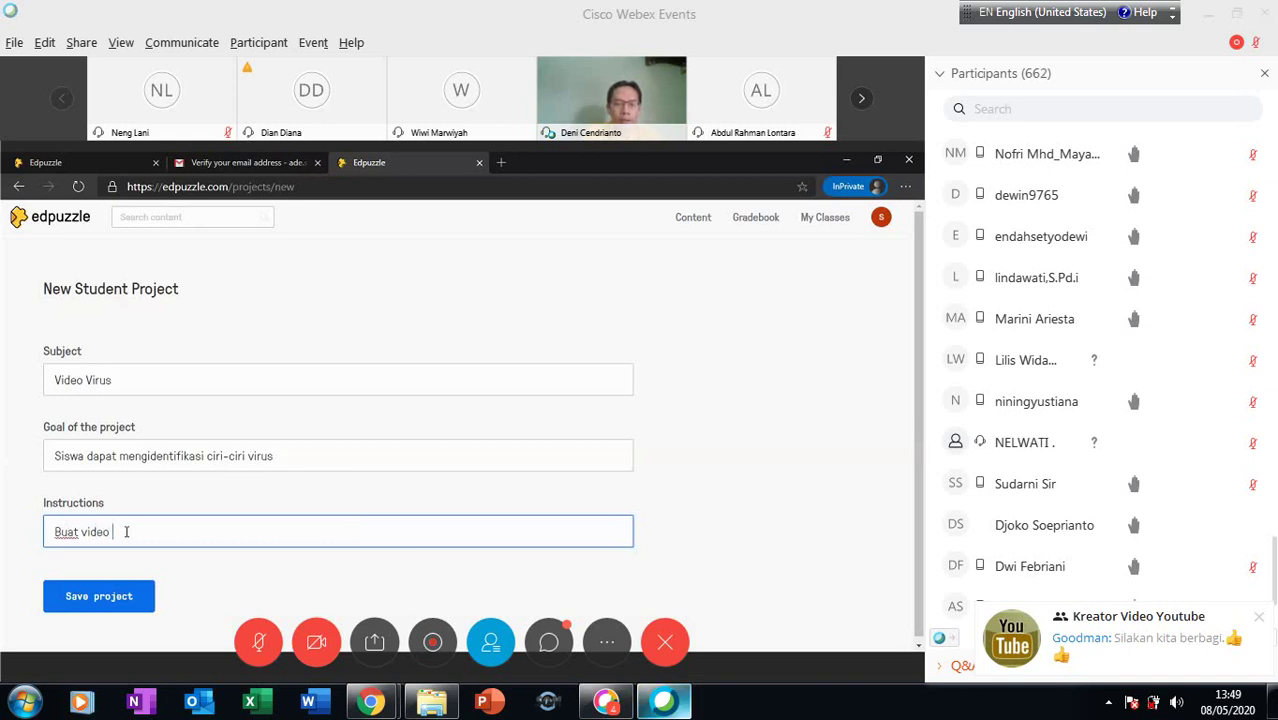
pyautogui.write('tentang c')
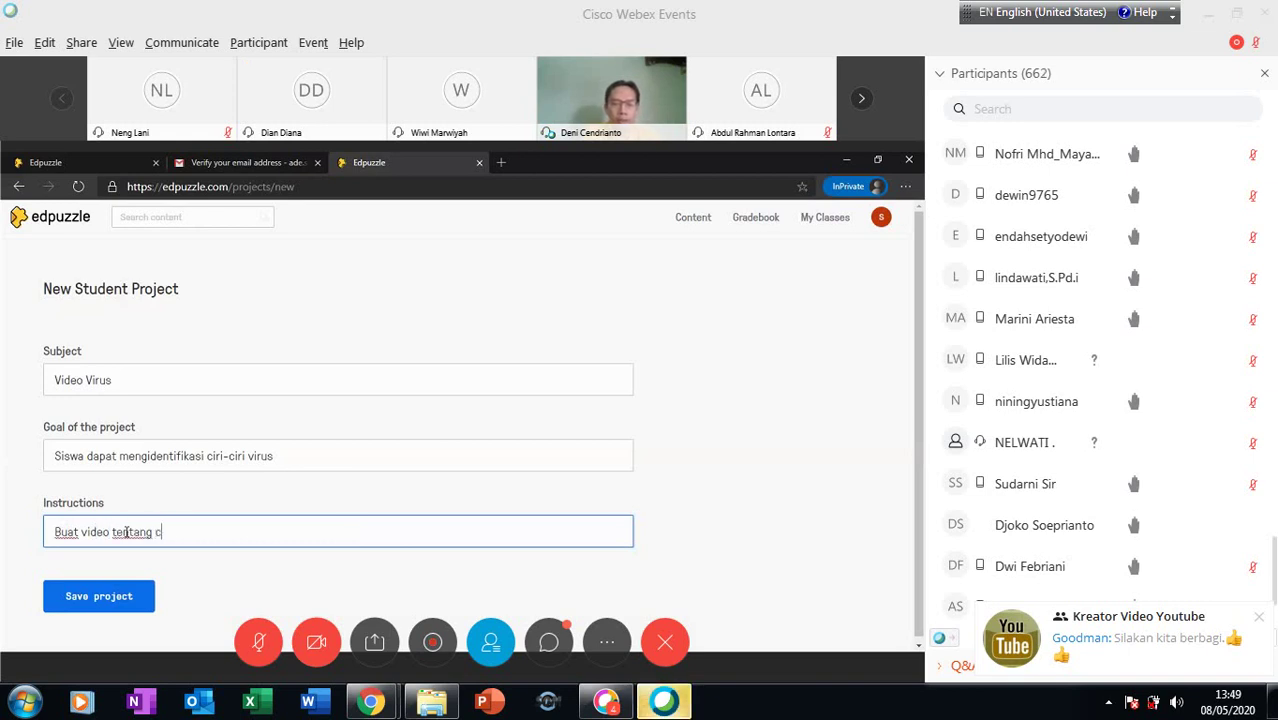
pyautogui.write('iri-ciri virus')
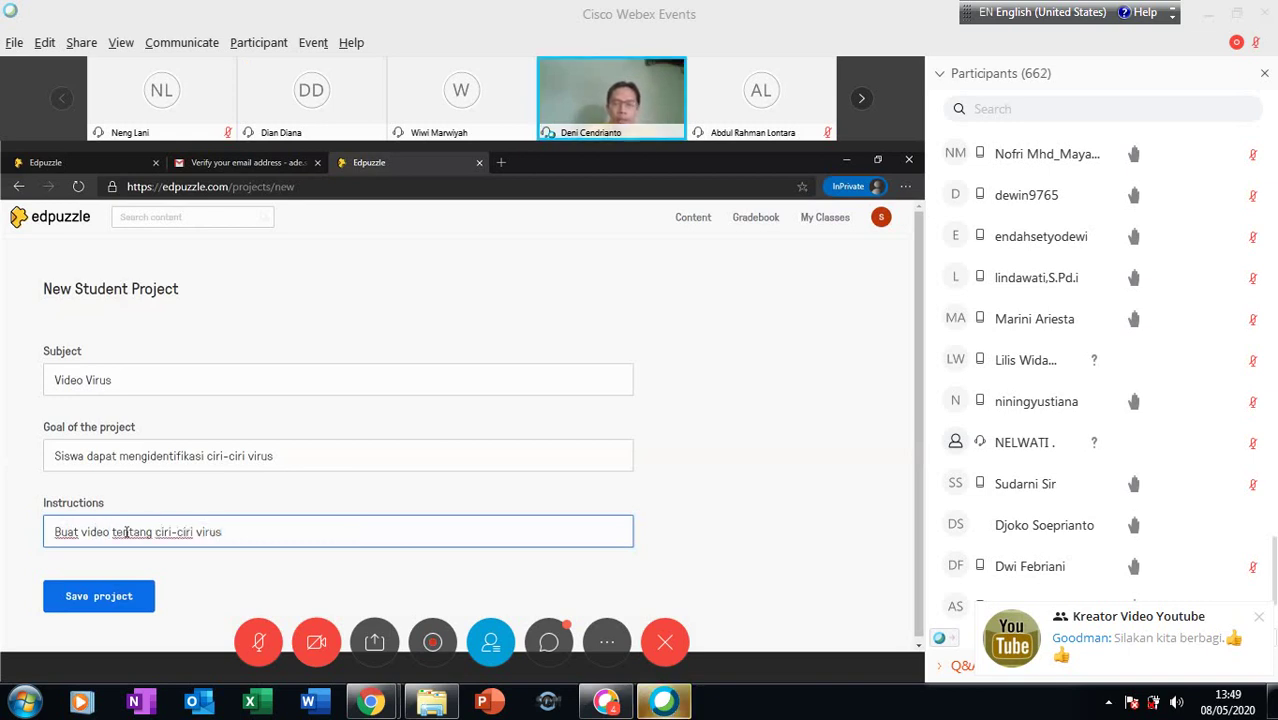
pyautogui.write(',')
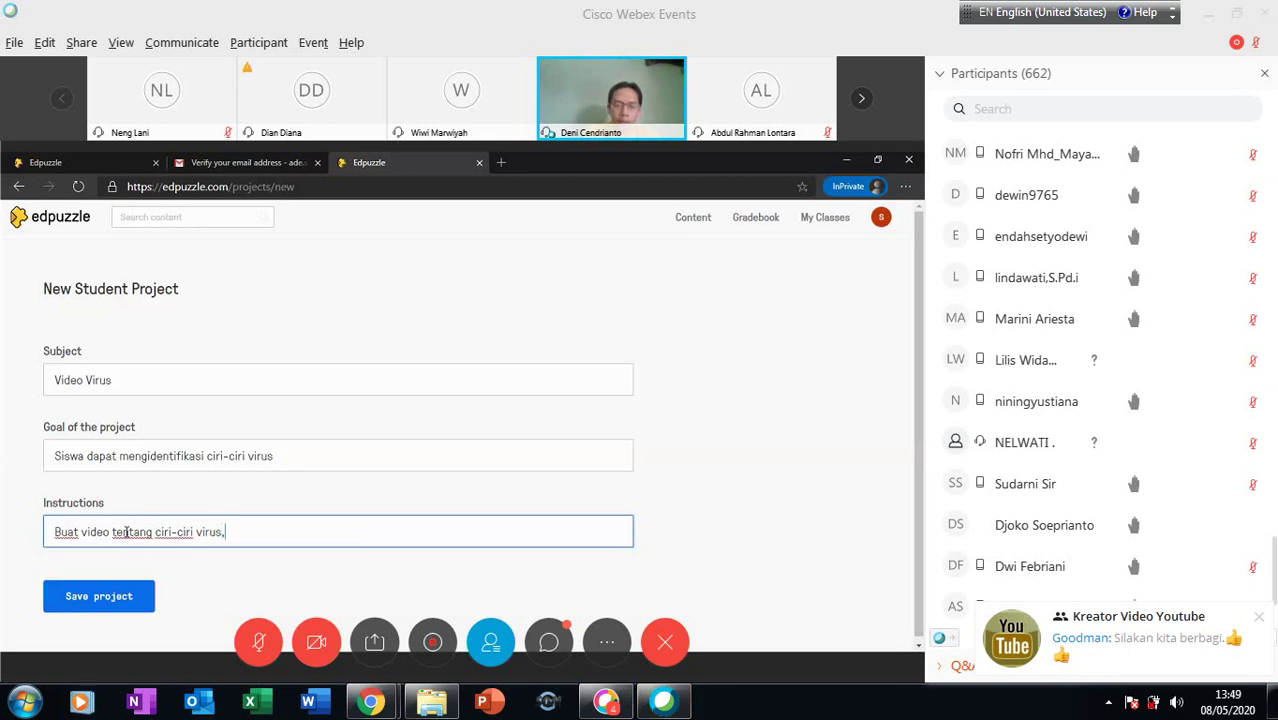
pyautogui.write(' sertak')
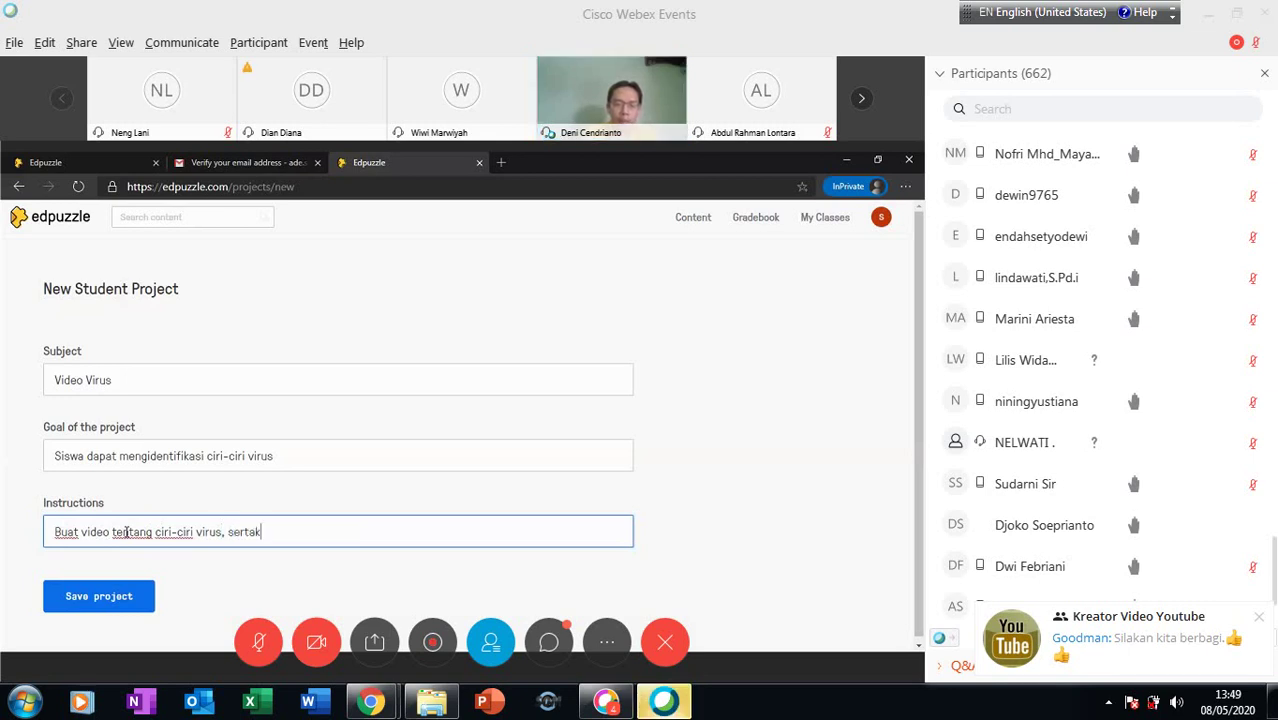
pyautogui.write('an di dalamnya ')
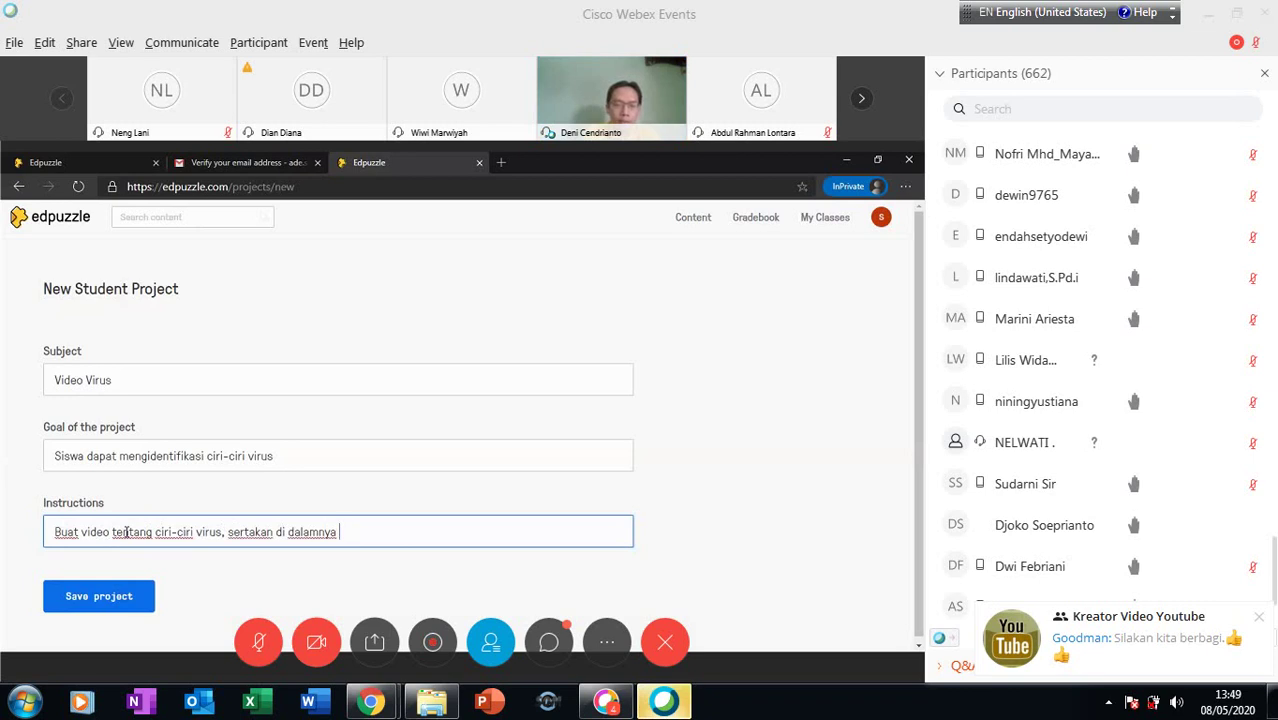
pyautogui.write('keterangan')
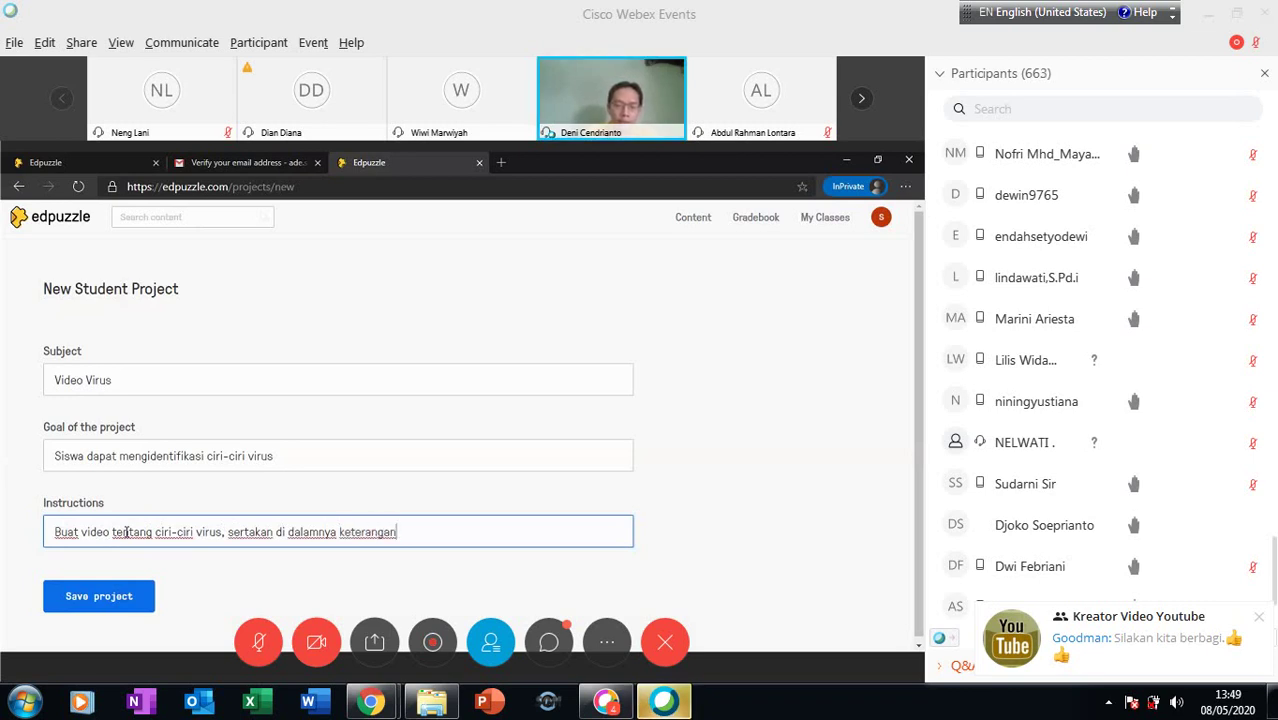
pyautogui.write(' dan ')
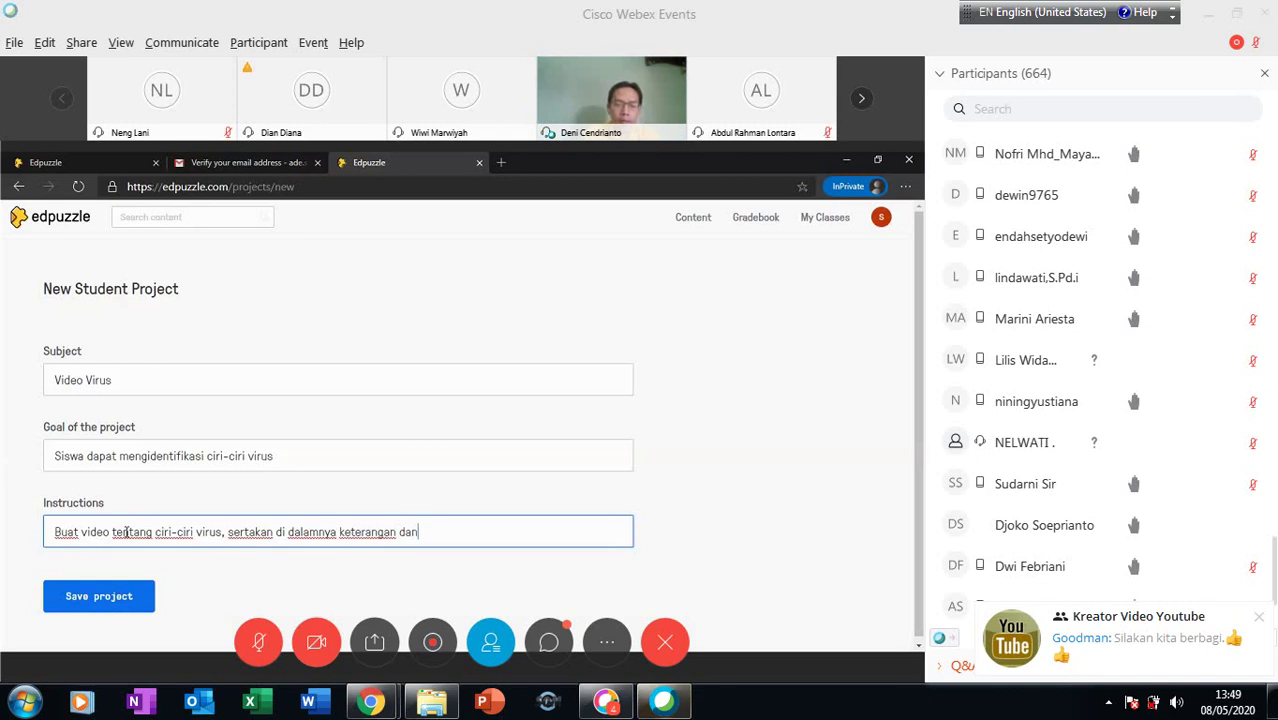
pyautogui.write('pertanya')
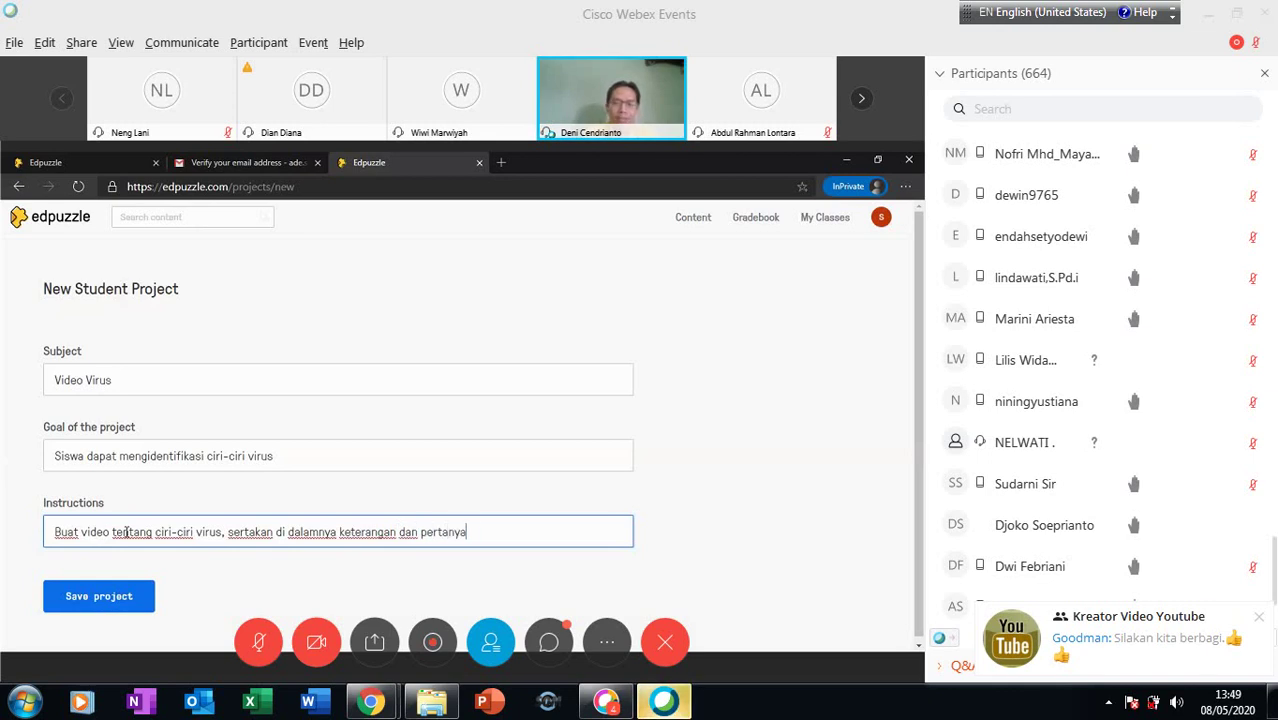
pyautogui.write('an.')
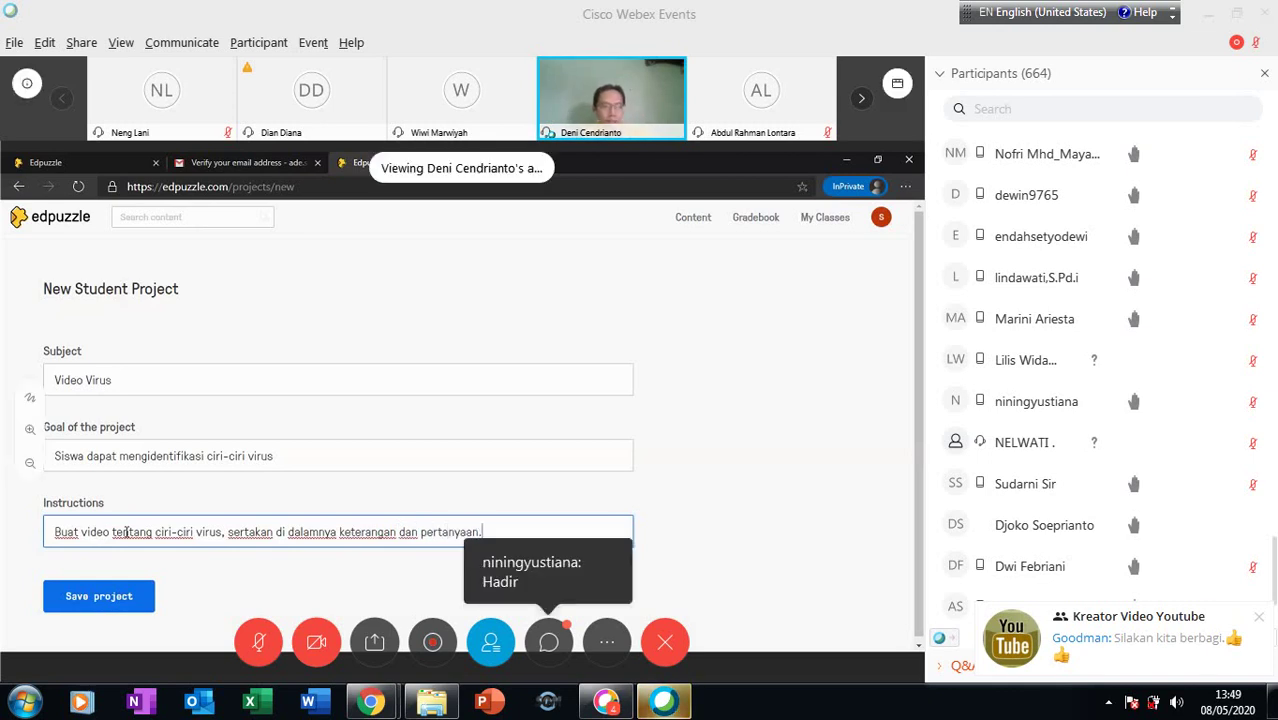
pyautogui.click(71, 602)
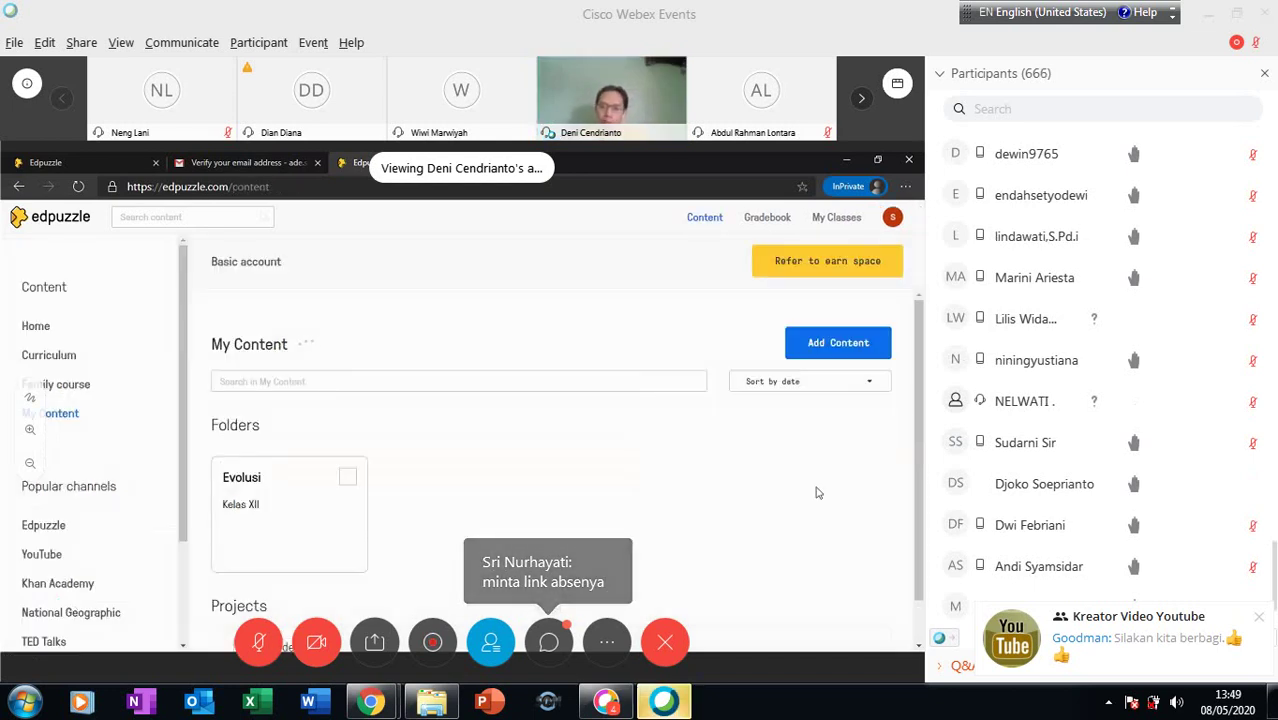
# Step: Open the Video Virus project from My Content and start assigning it to the whole Biologi X IPA 1 class
pyautogui.scroll(-1, 920, 483)
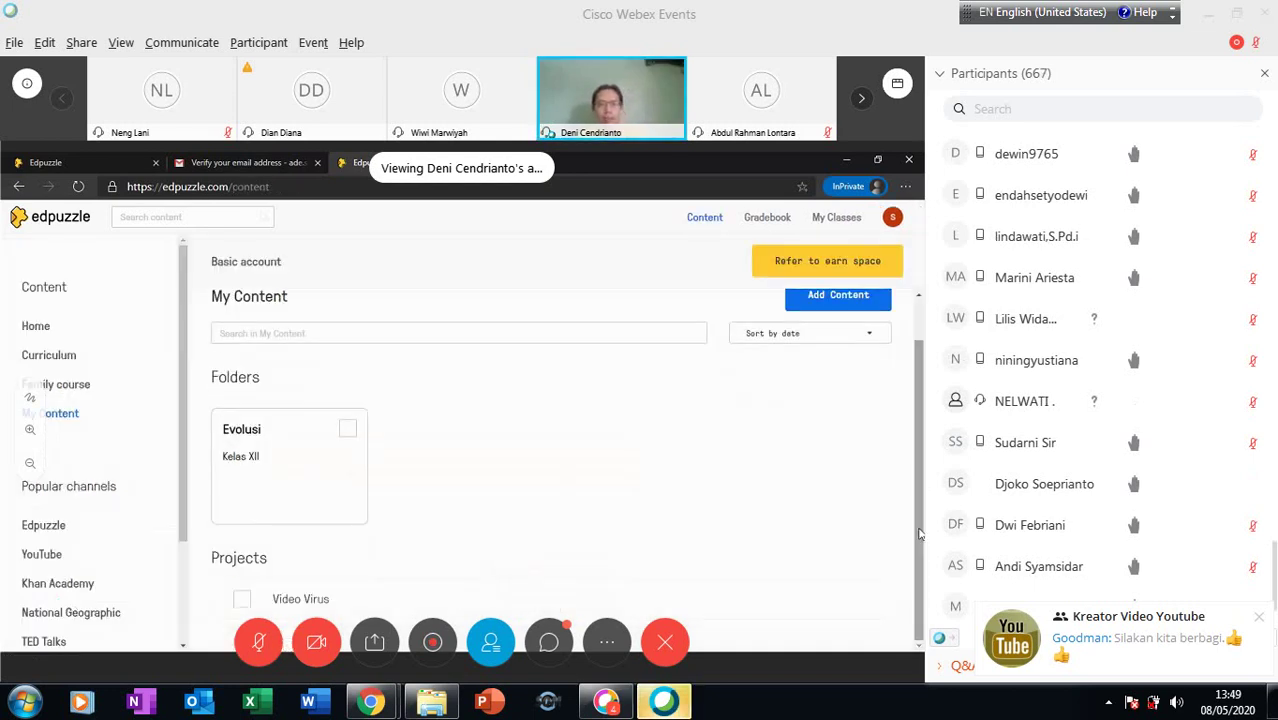
pyautogui.click(300, 599)
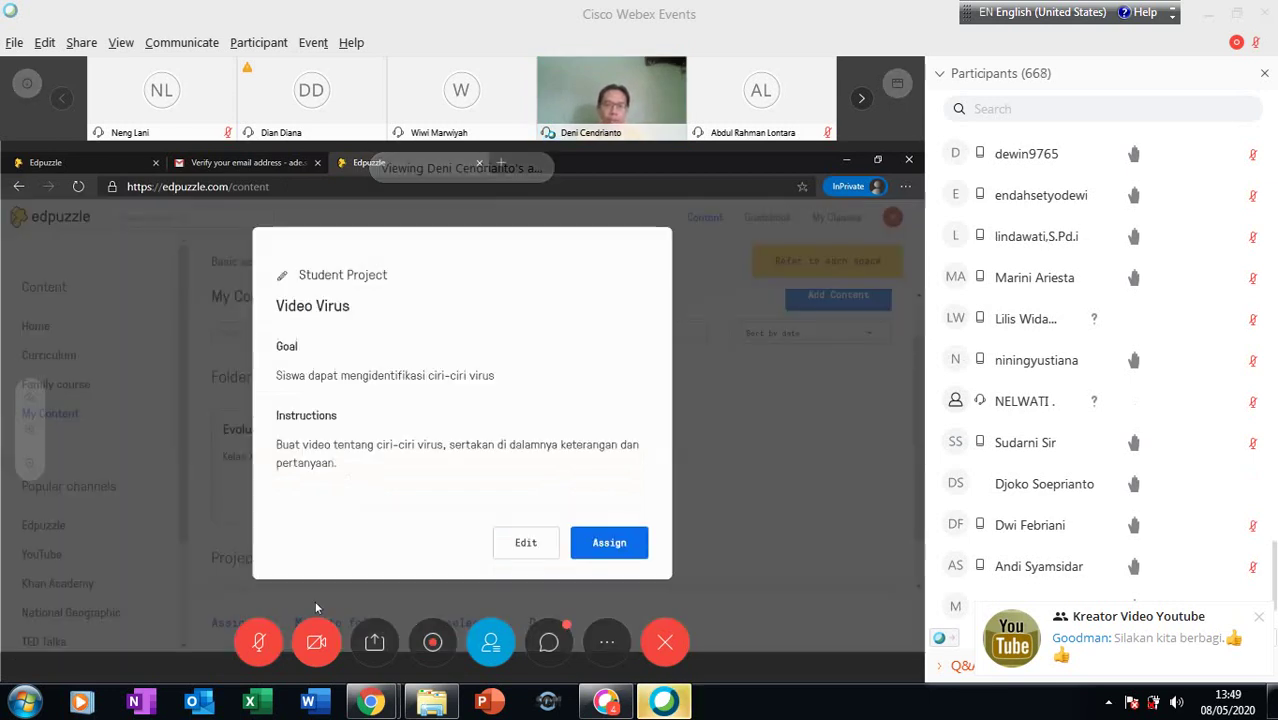
pyautogui.click(603, 557)
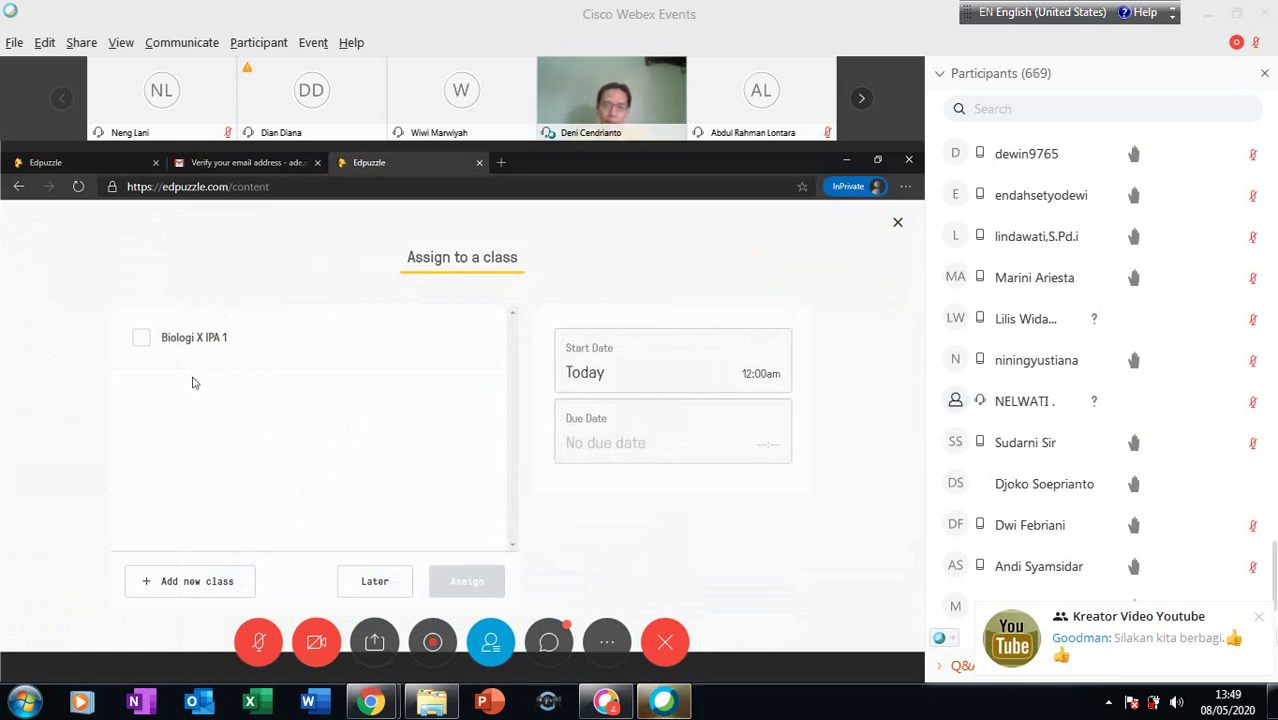
pyautogui.click(143, 340)
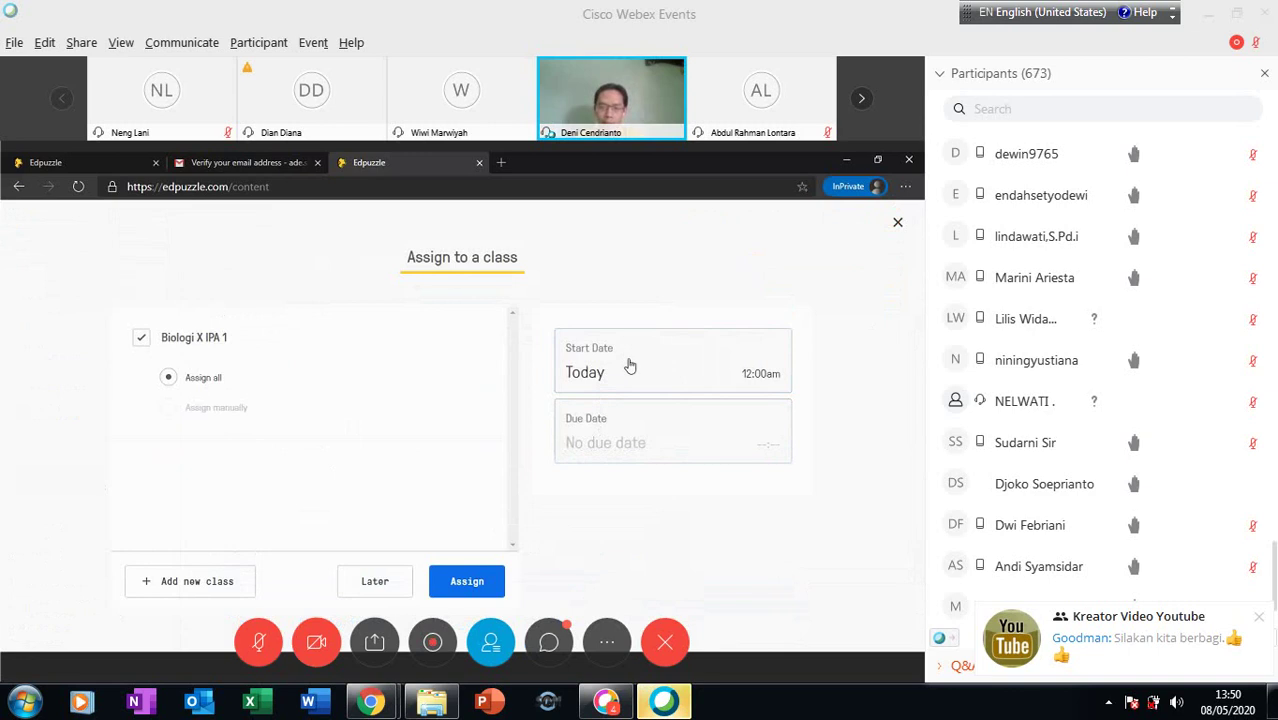
# Step: Set the assignment's due date to May 9, 2020 (tomorrow) at 11:59pm and assign the project
pyautogui.click(590, 440)
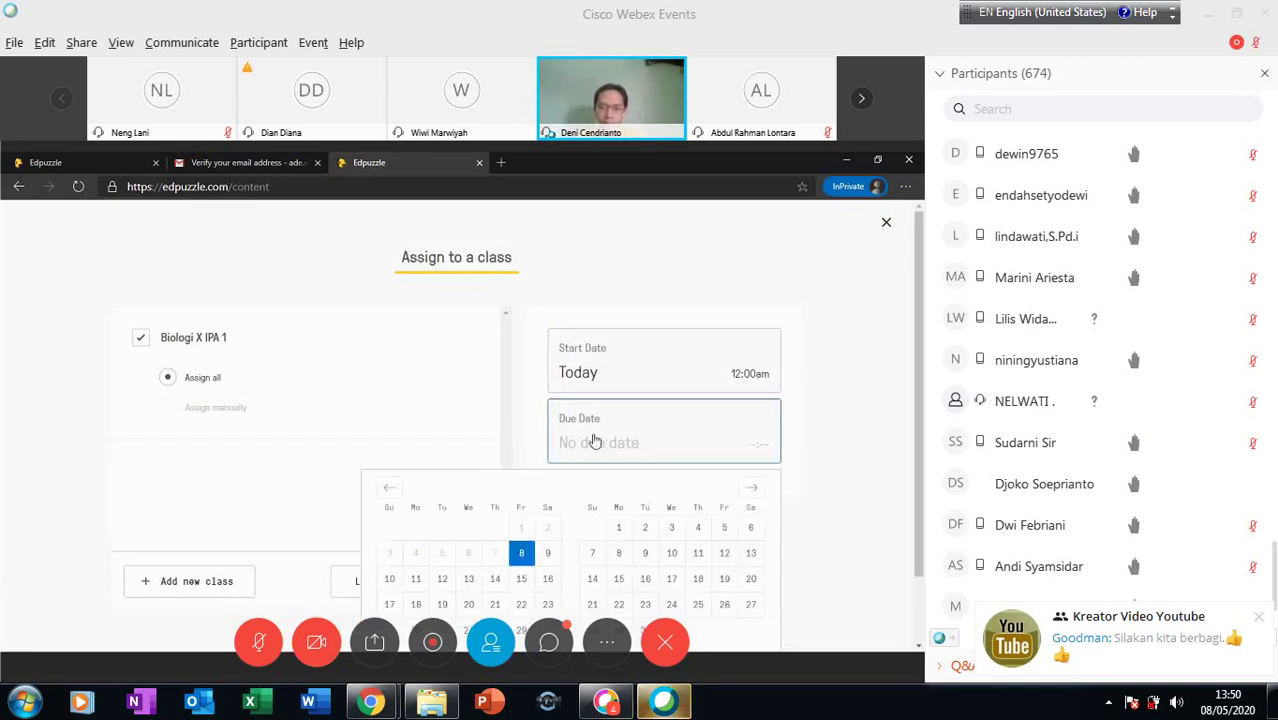
pyautogui.click(548, 556)
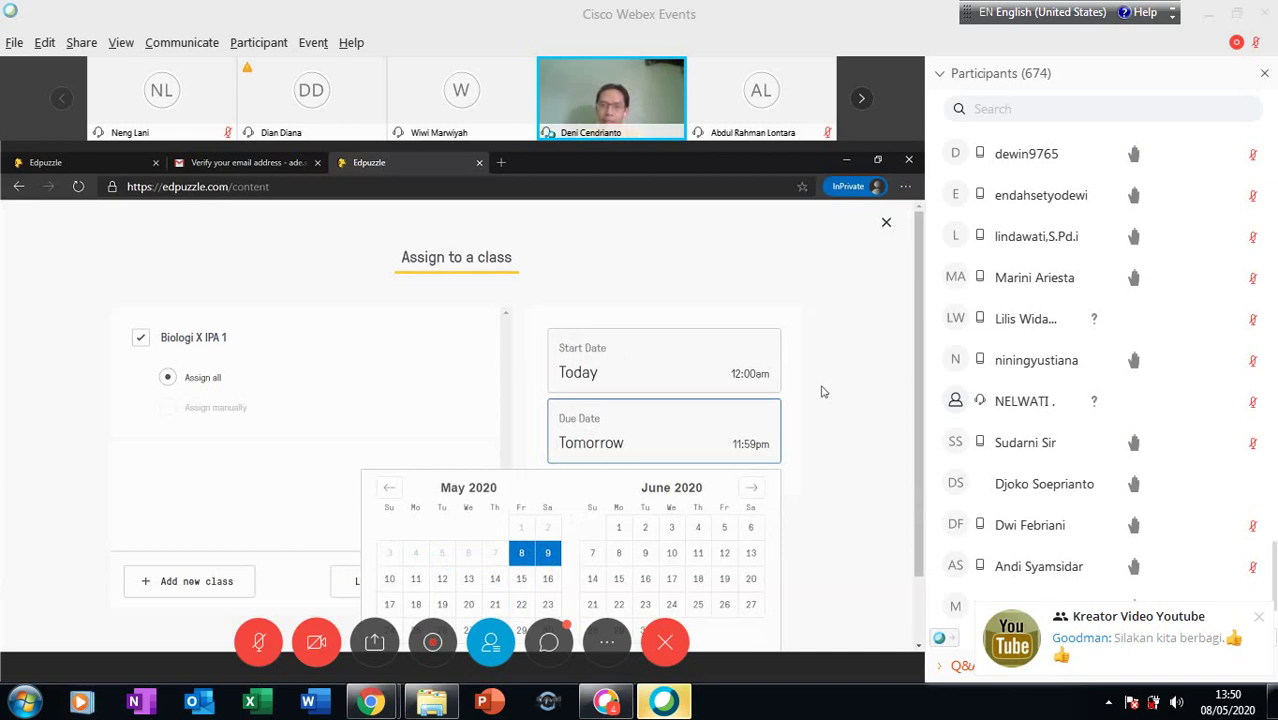
pyautogui.click(760, 414)
pyautogui.click(729, 430)
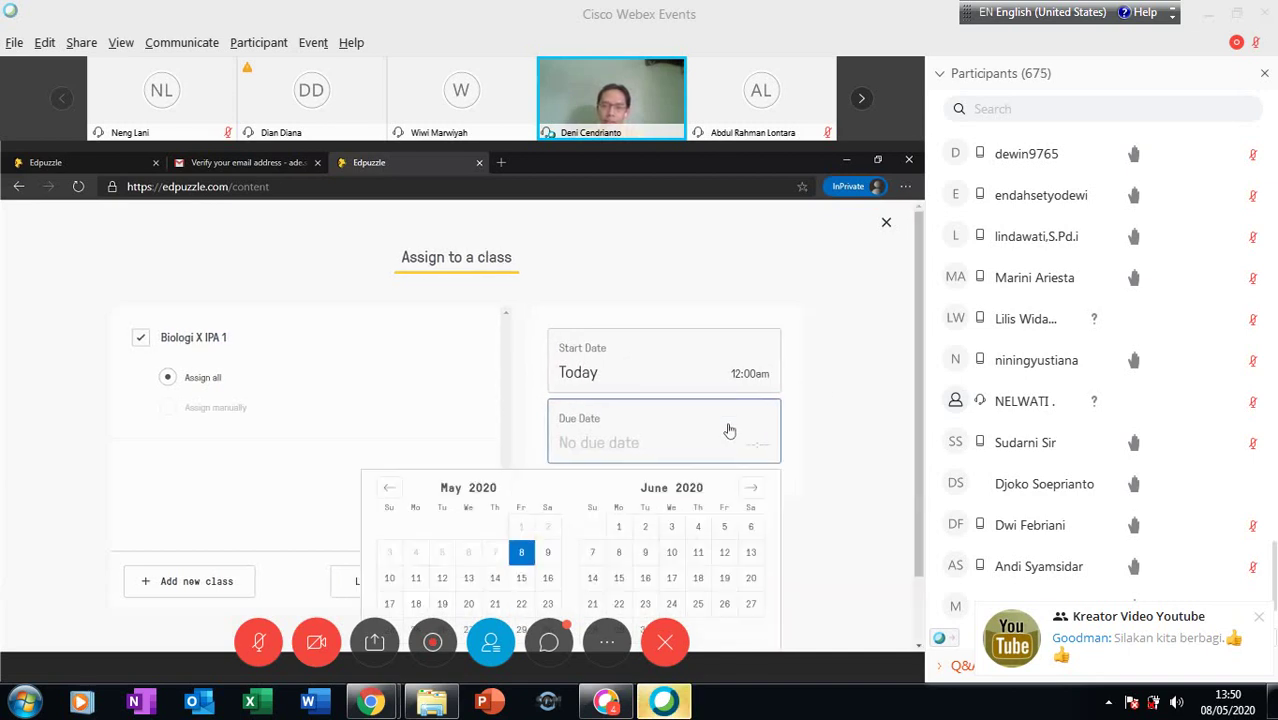
pyautogui.click(553, 556)
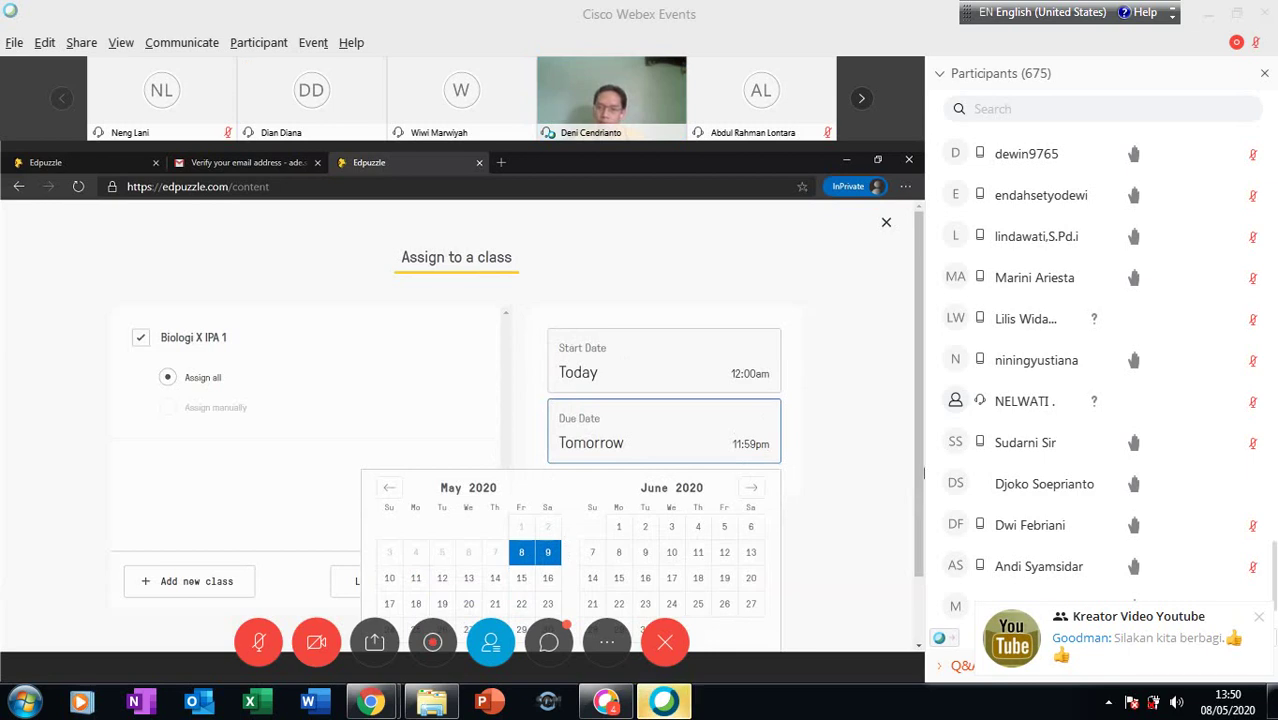
pyautogui.scroll(-2, 723, 620)
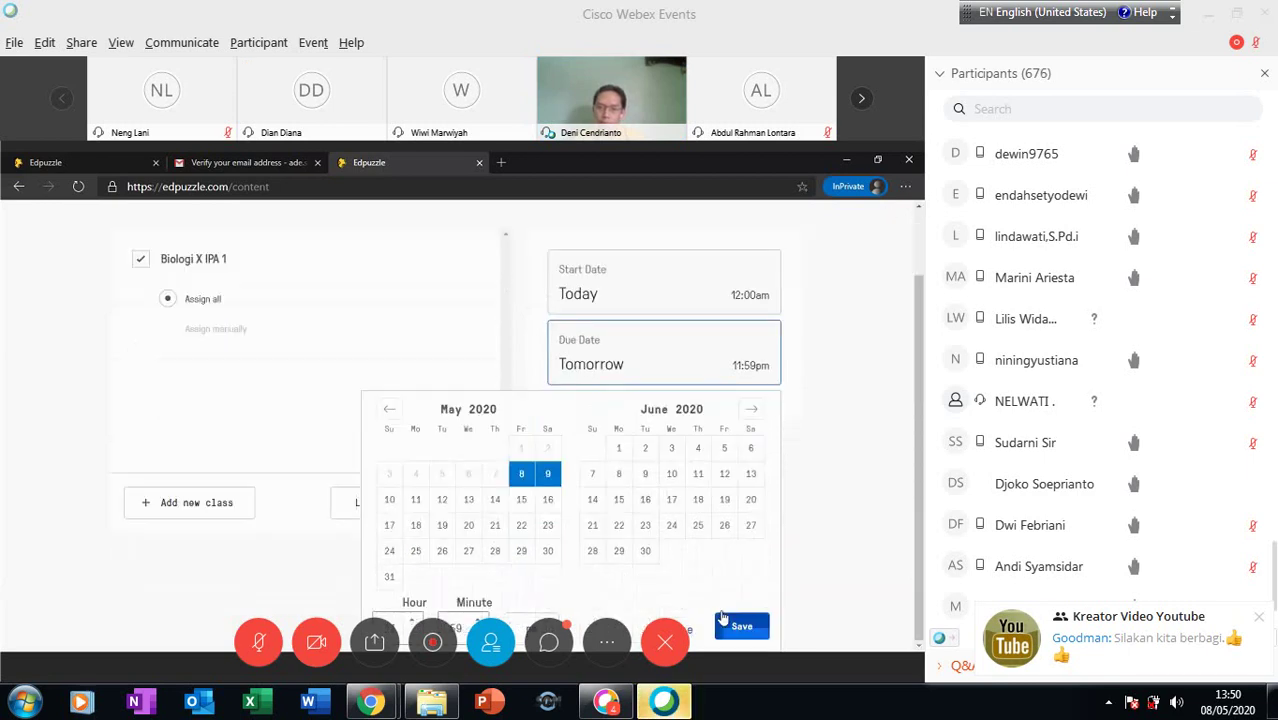
pyautogui.click(736, 627)
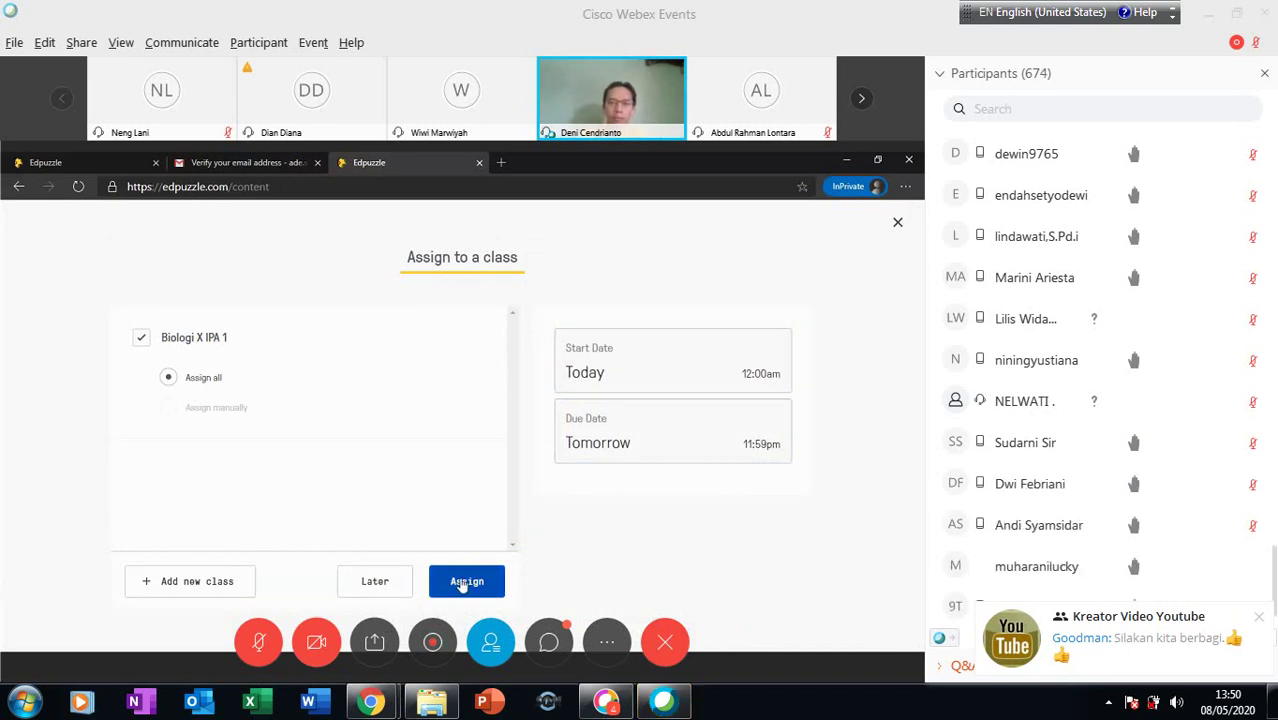
pyautogui.click(462, 584)
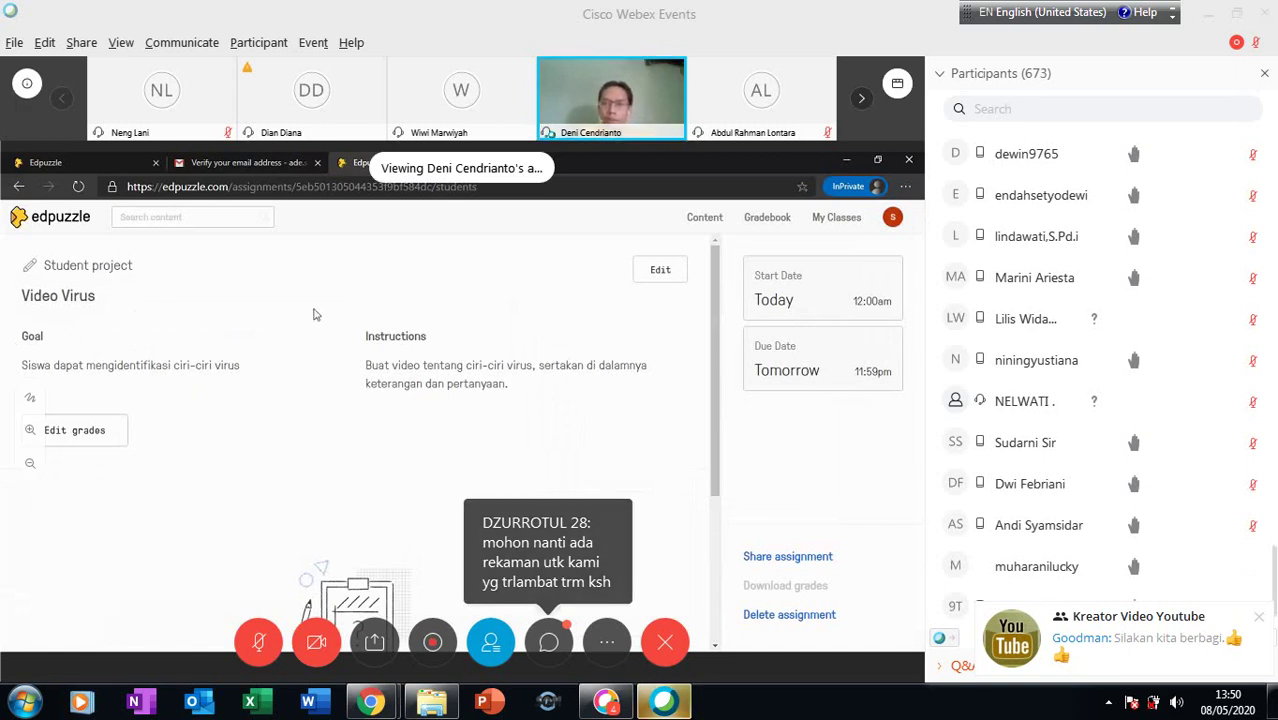
# Step: Return to the Content page, open the Edpuzzle popular channel and look through its subject filter options
pyautogui.click(701, 222)
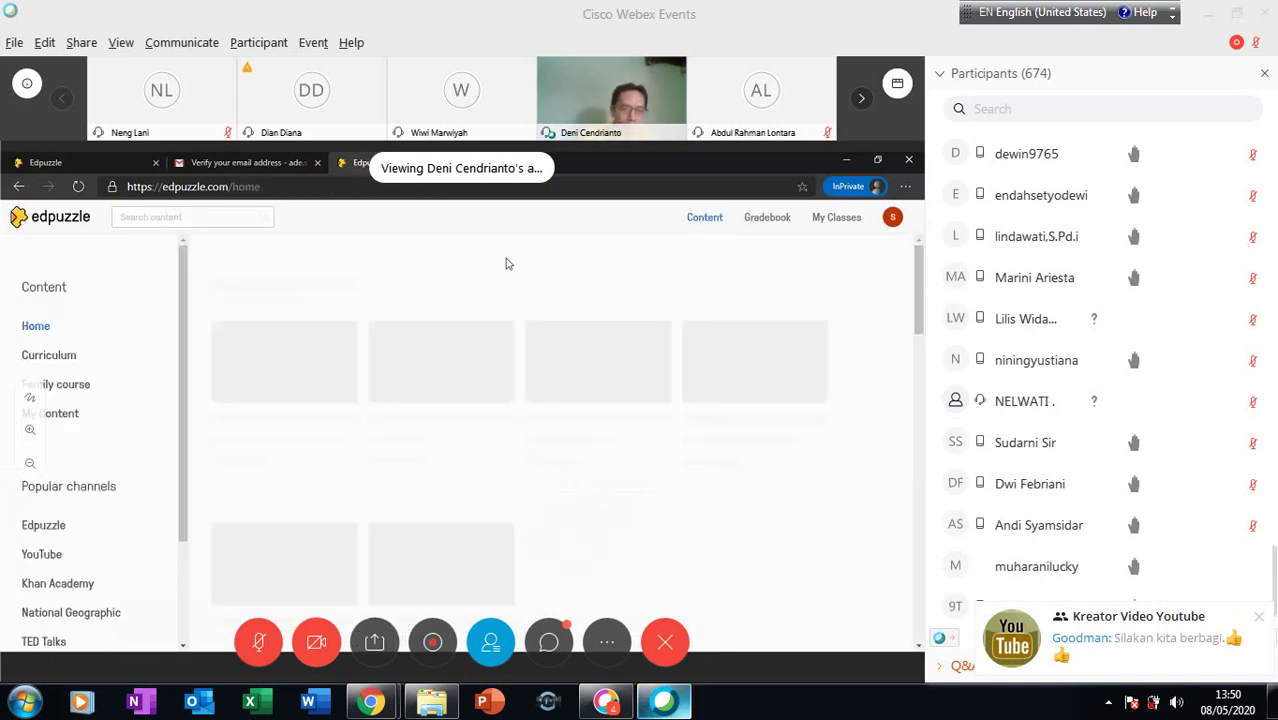
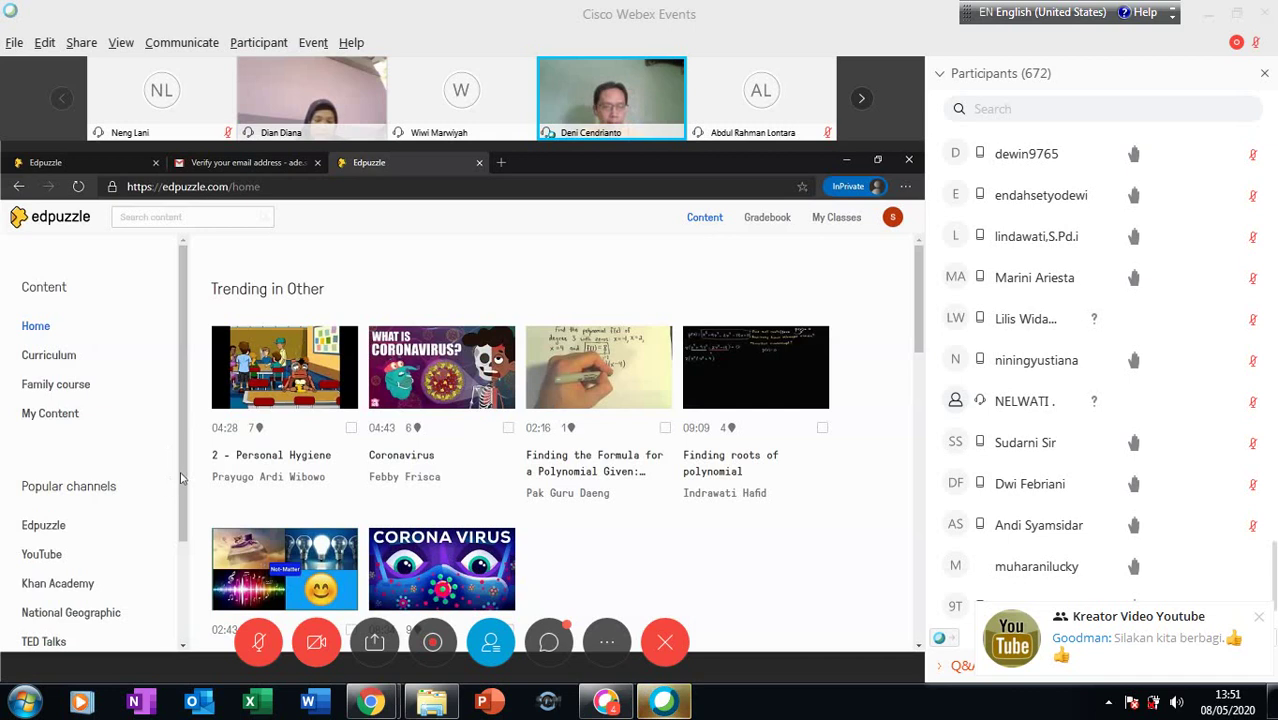
pyautogui.moveTo(183, 478); pyautogui.dragTo(188, 573)
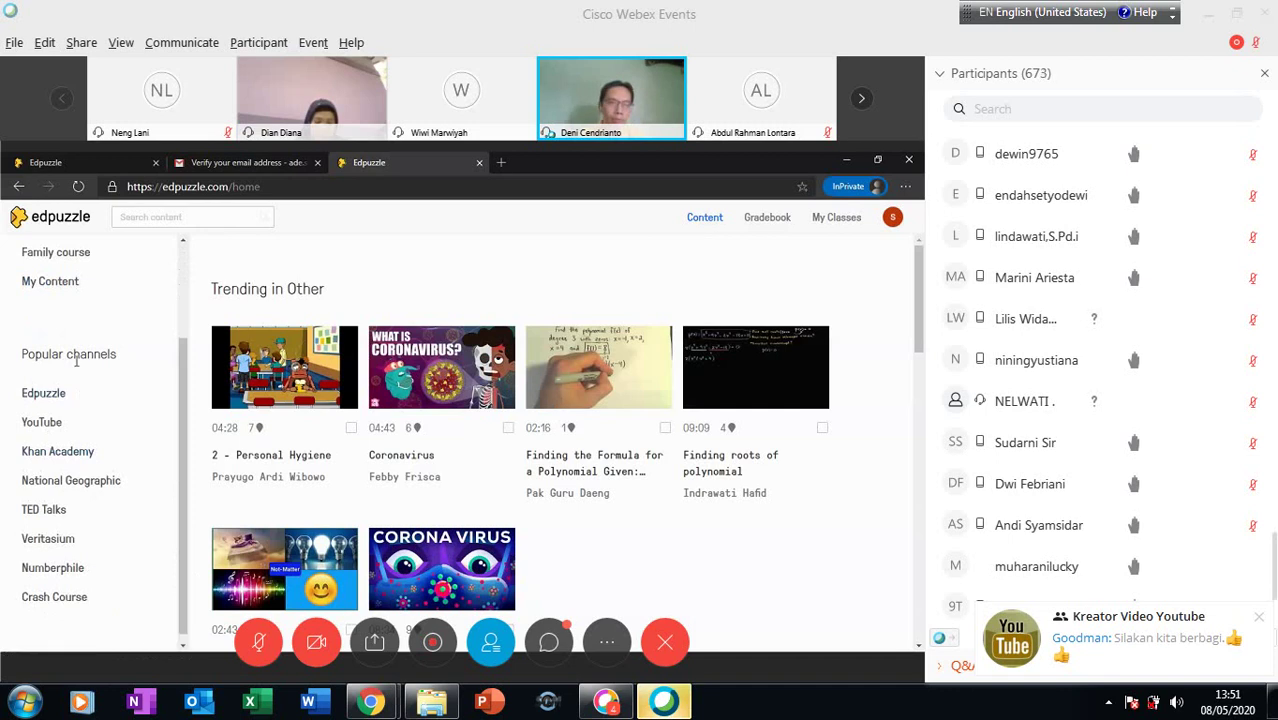
pyautogui.click(52, 395)
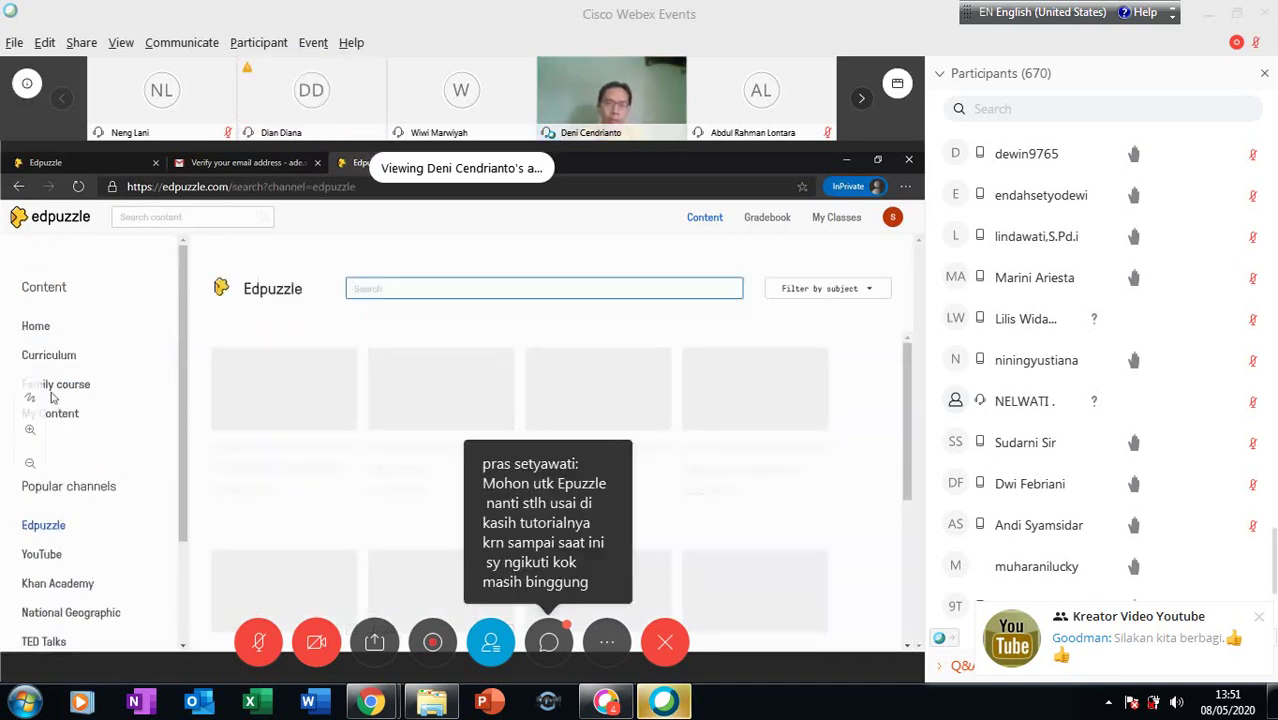
pyautogui.moveTo(184, 420); pyautogui.dragTo(180, 461)
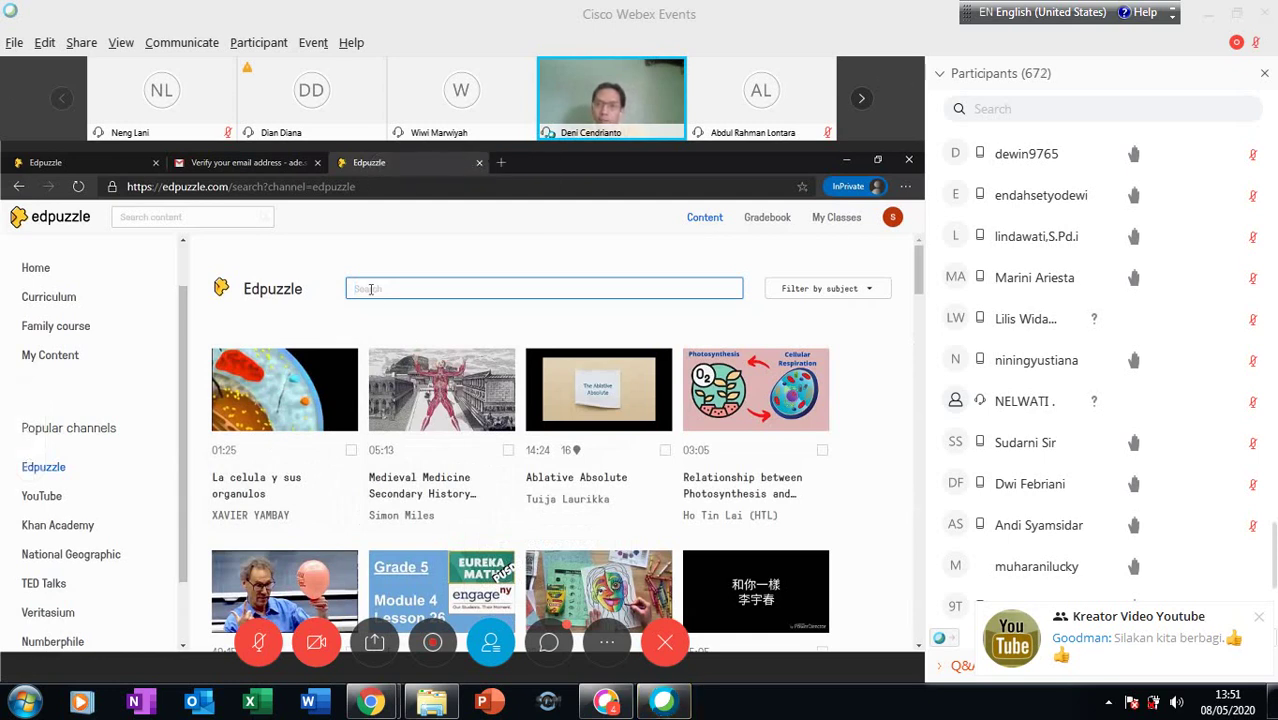
pyautogui.click(824, 288)
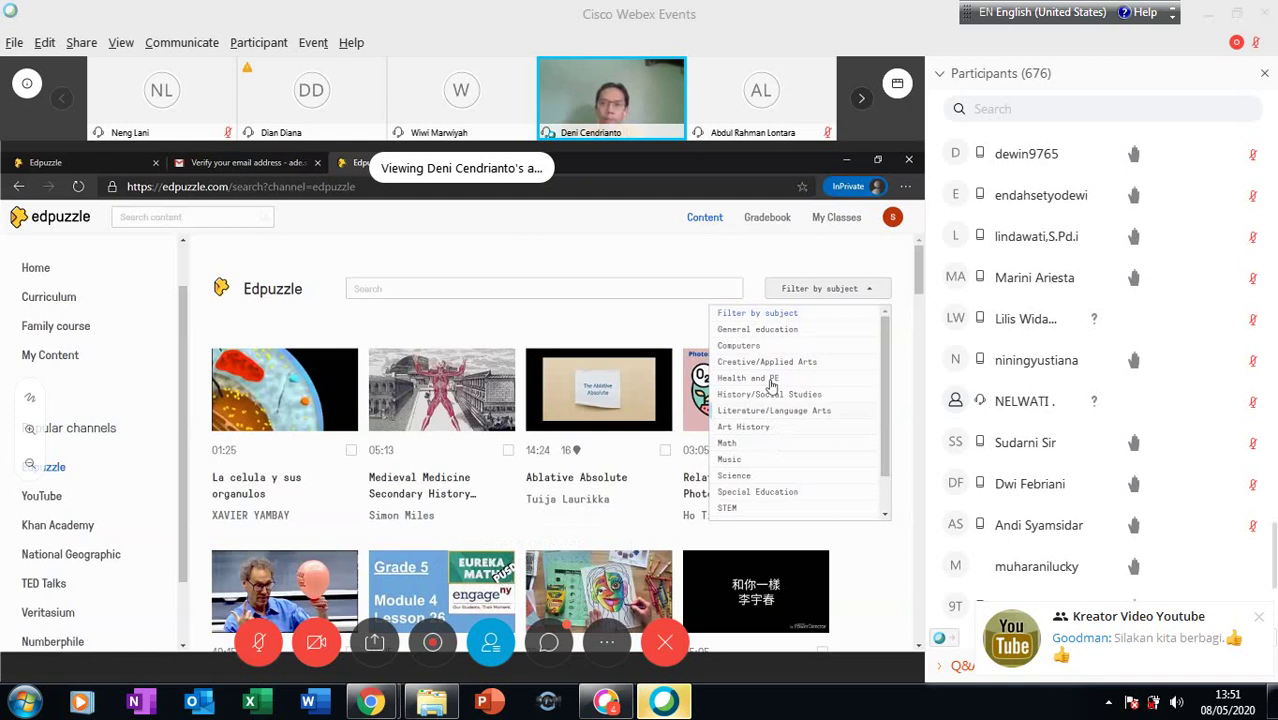
pyautogui.click(760, 270)
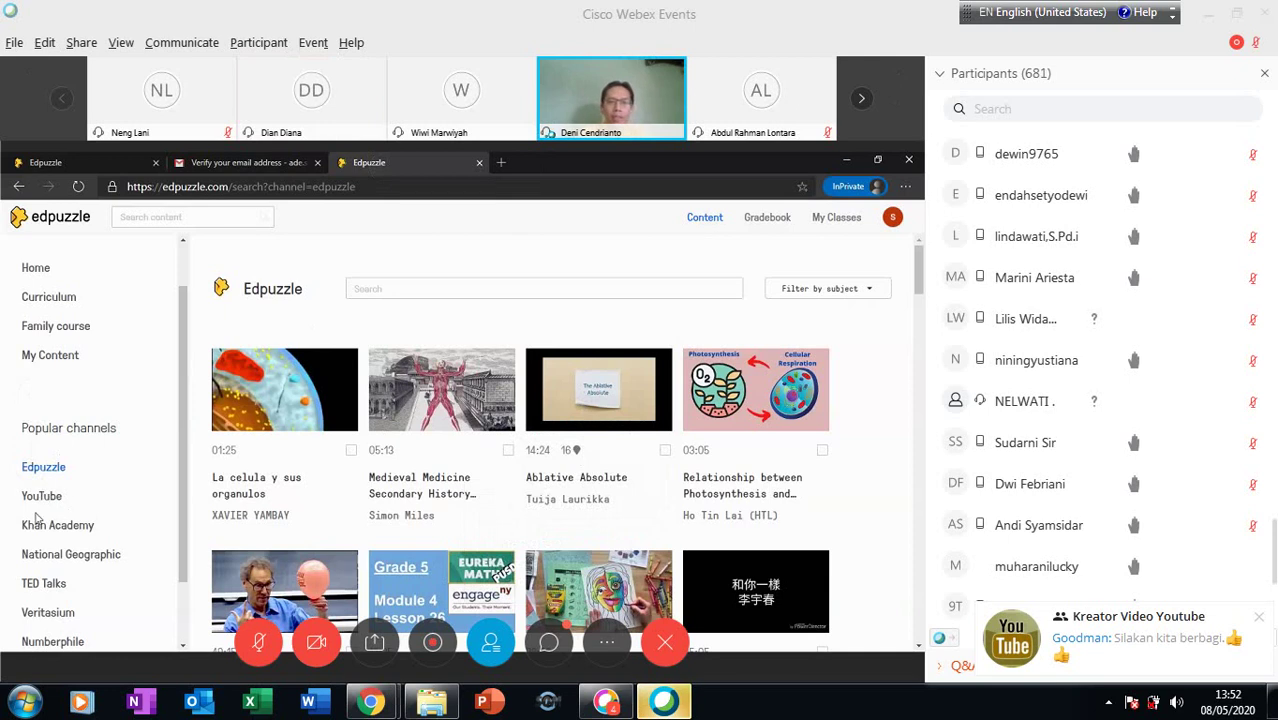
# Step: View the YouTube channel's videos and search field, followed by the Khan Academy channel
pyautogui.click(38, 500)
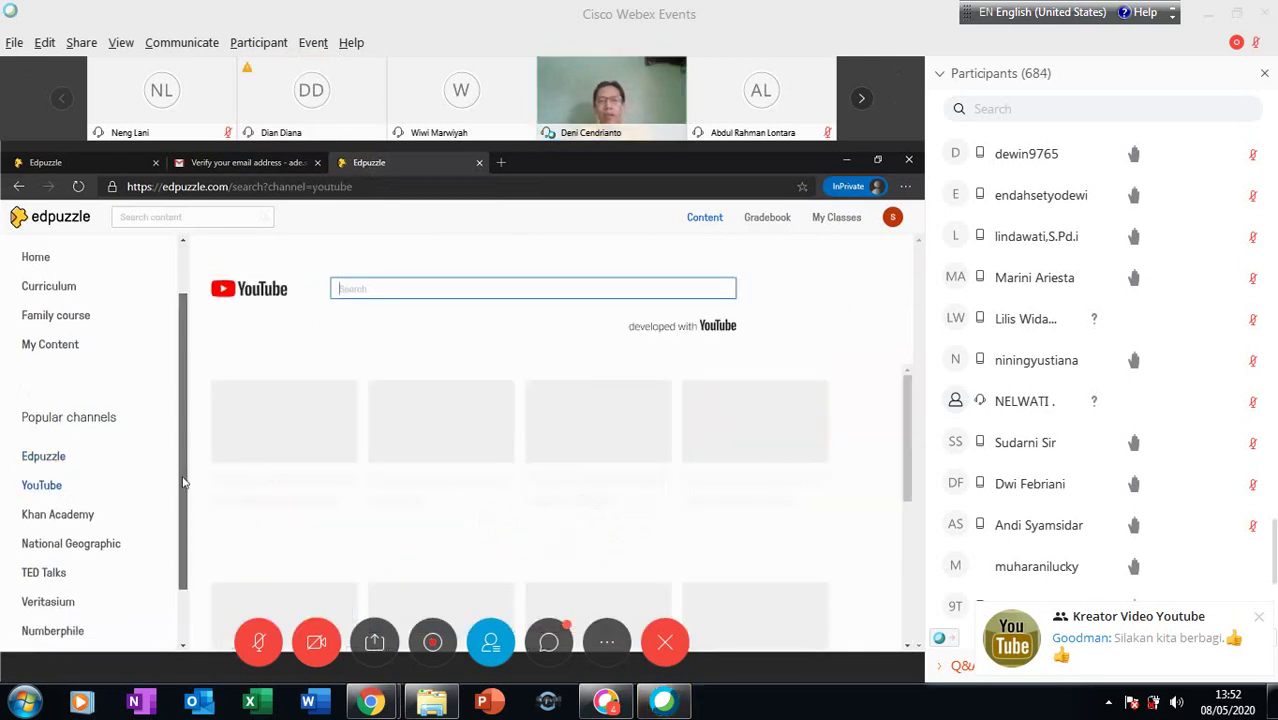
pyautogui.moveTo(183, 468); pyautogui.dragTo(184, 538)
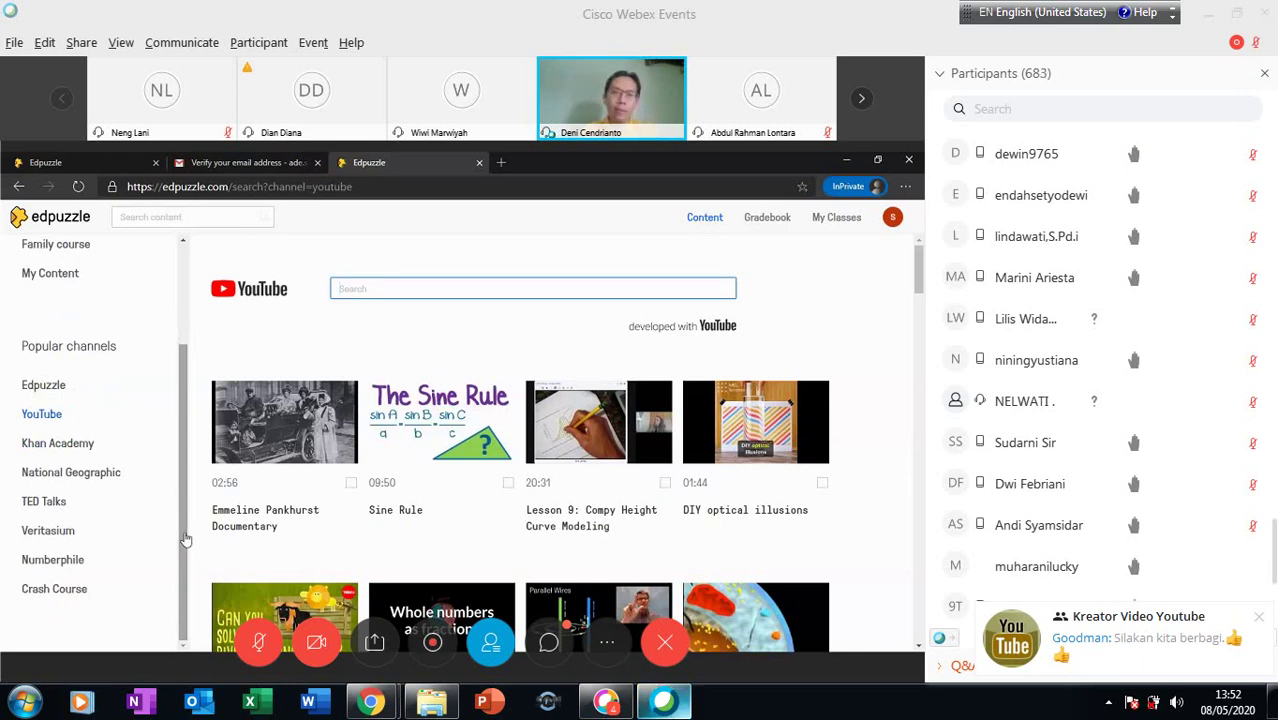
pyautogui.click(385, 287)
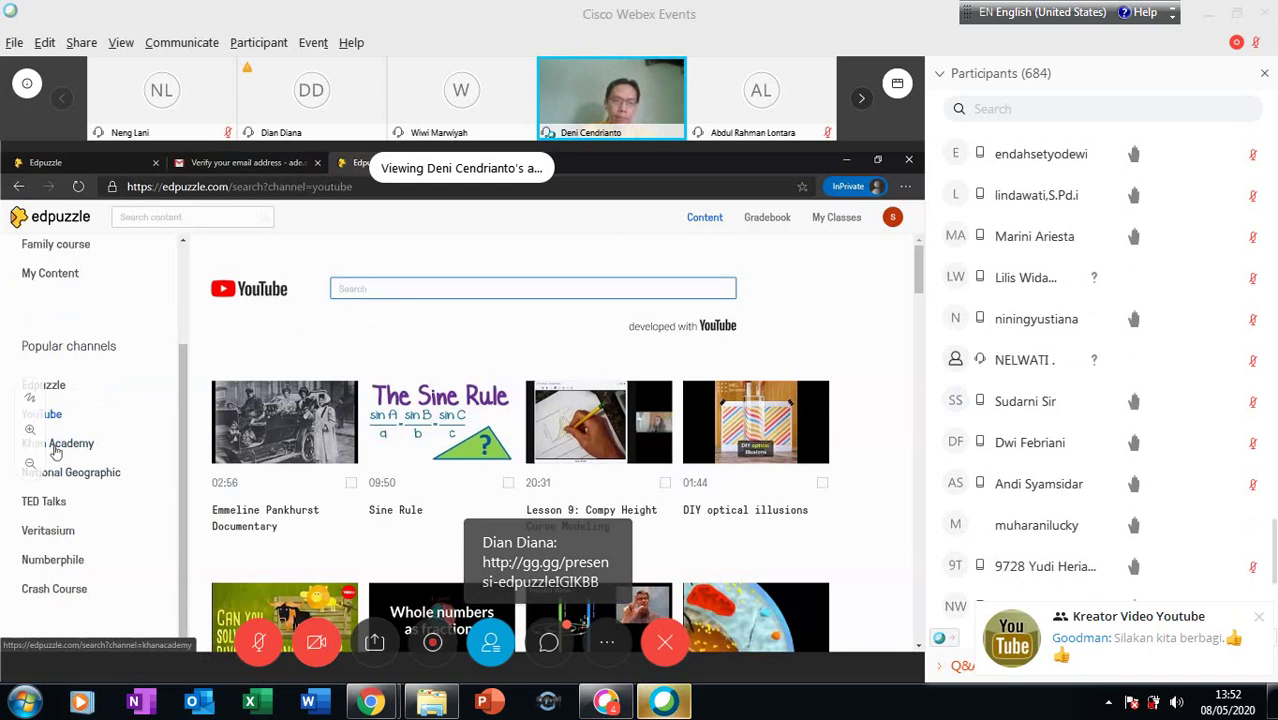
pyautogui.click(55, 446)
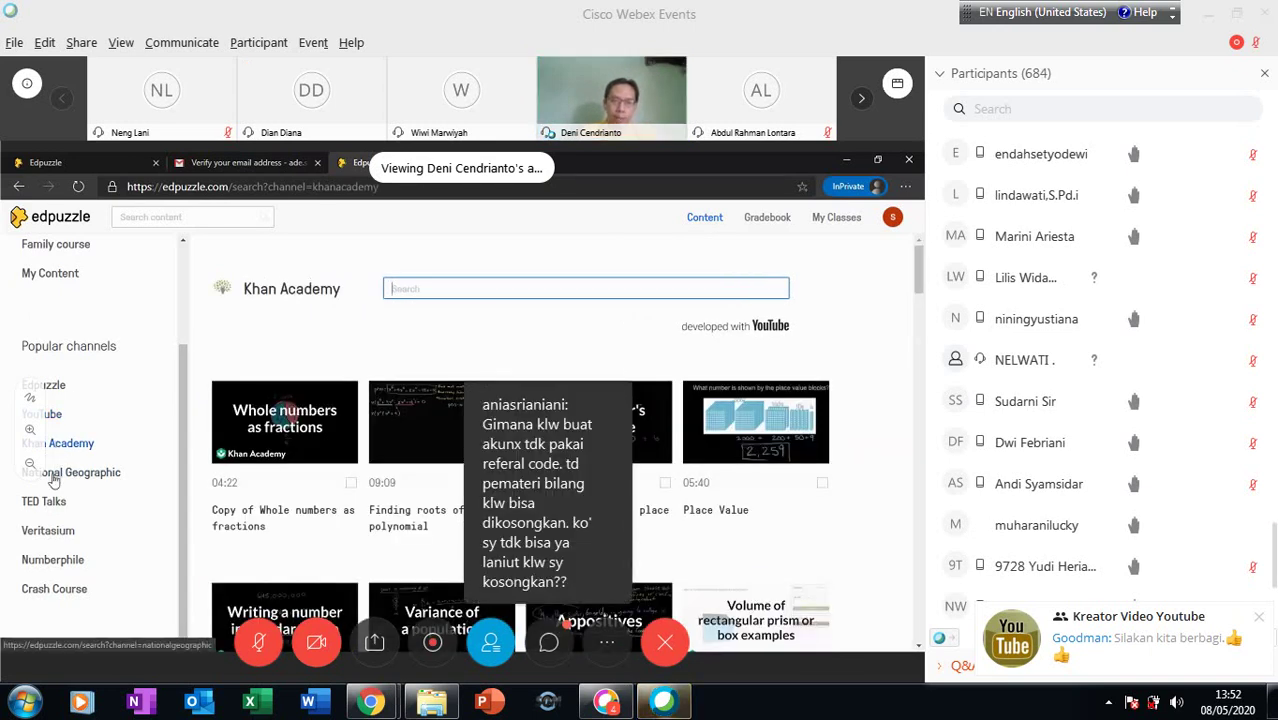
# Step: View the videos of the National Geographic, TED Talks, Veritasium and Numberphile channels in turn
pyautogui.click(54, 476)
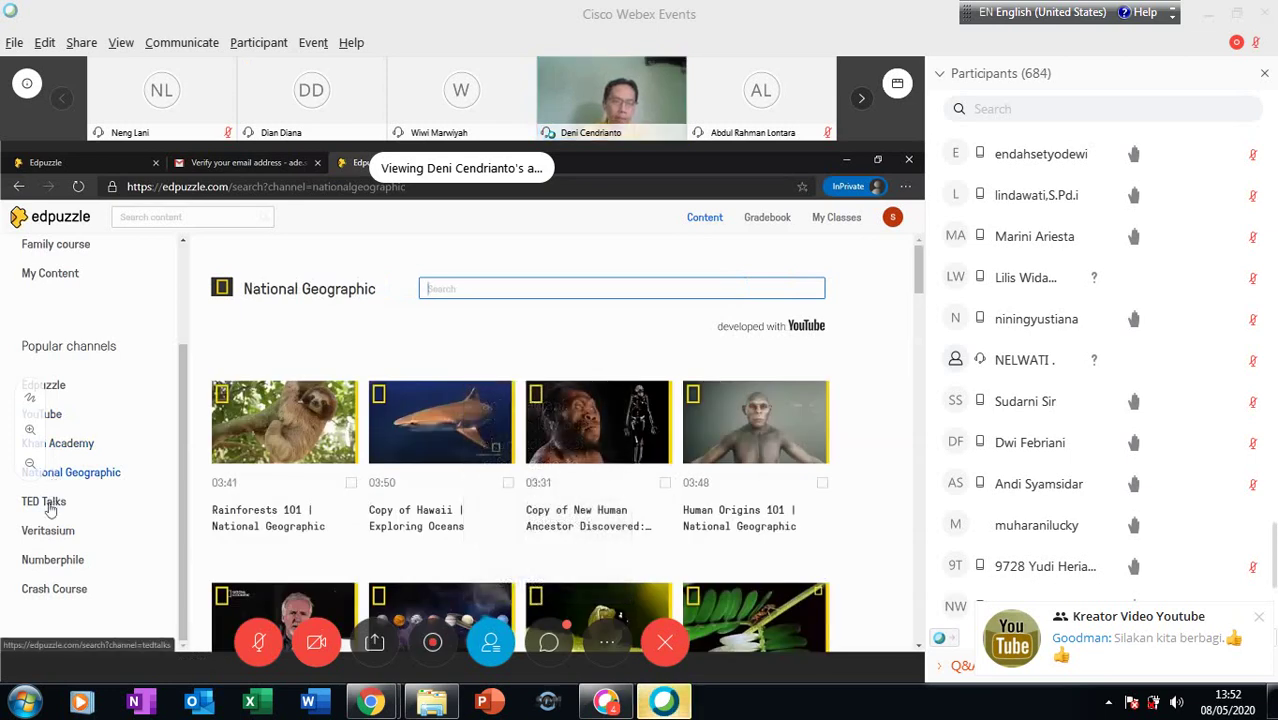
pyautogui.click(45, 502)
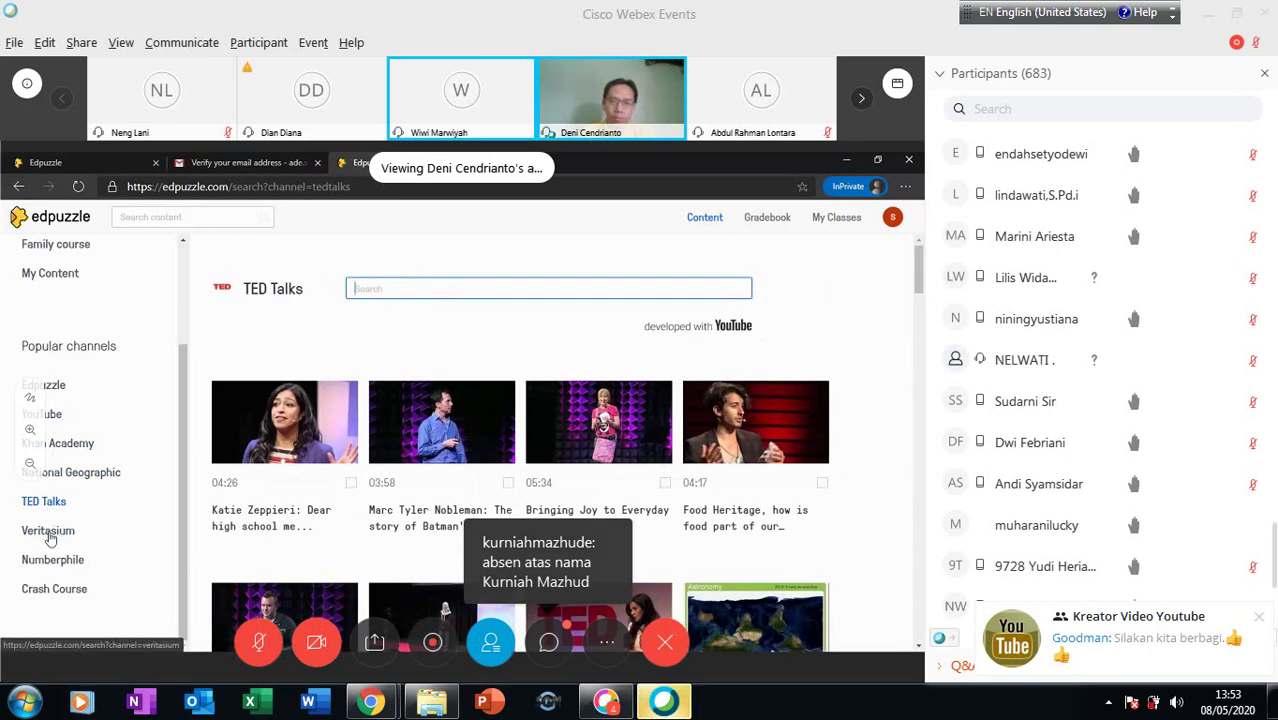
pyautogui.click(48, 533)
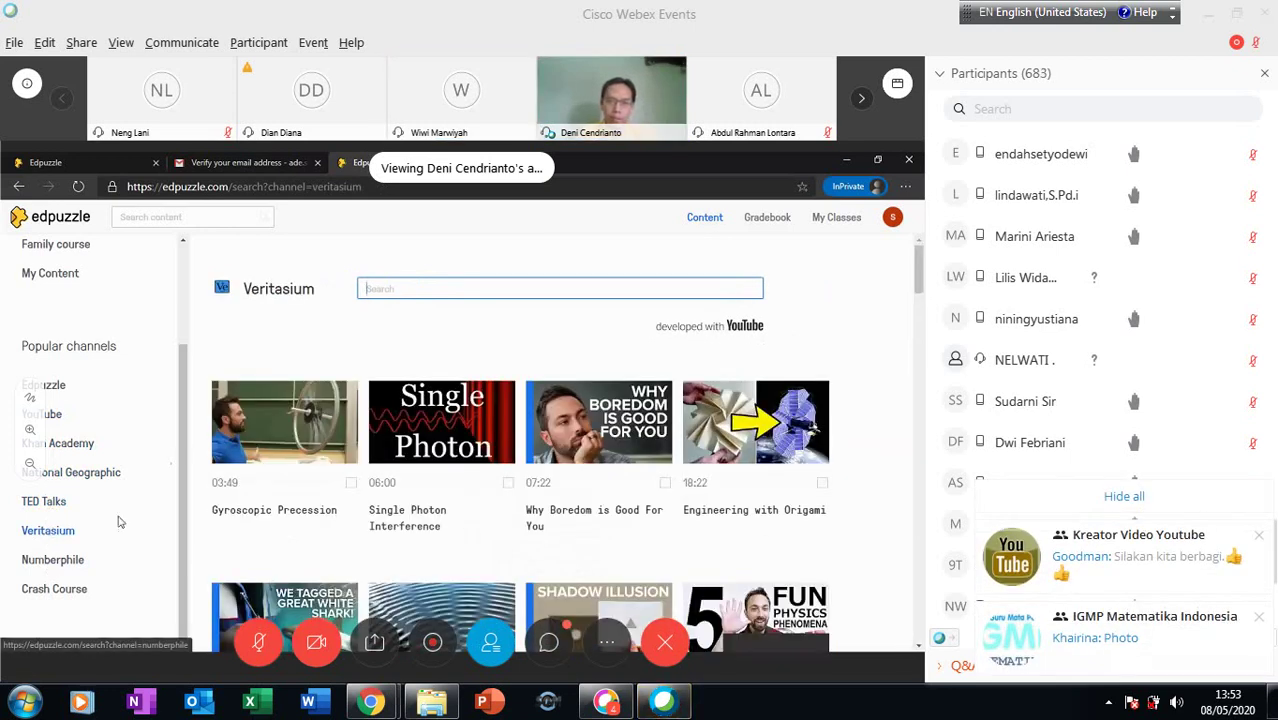
pyautogui.click(58, 559)
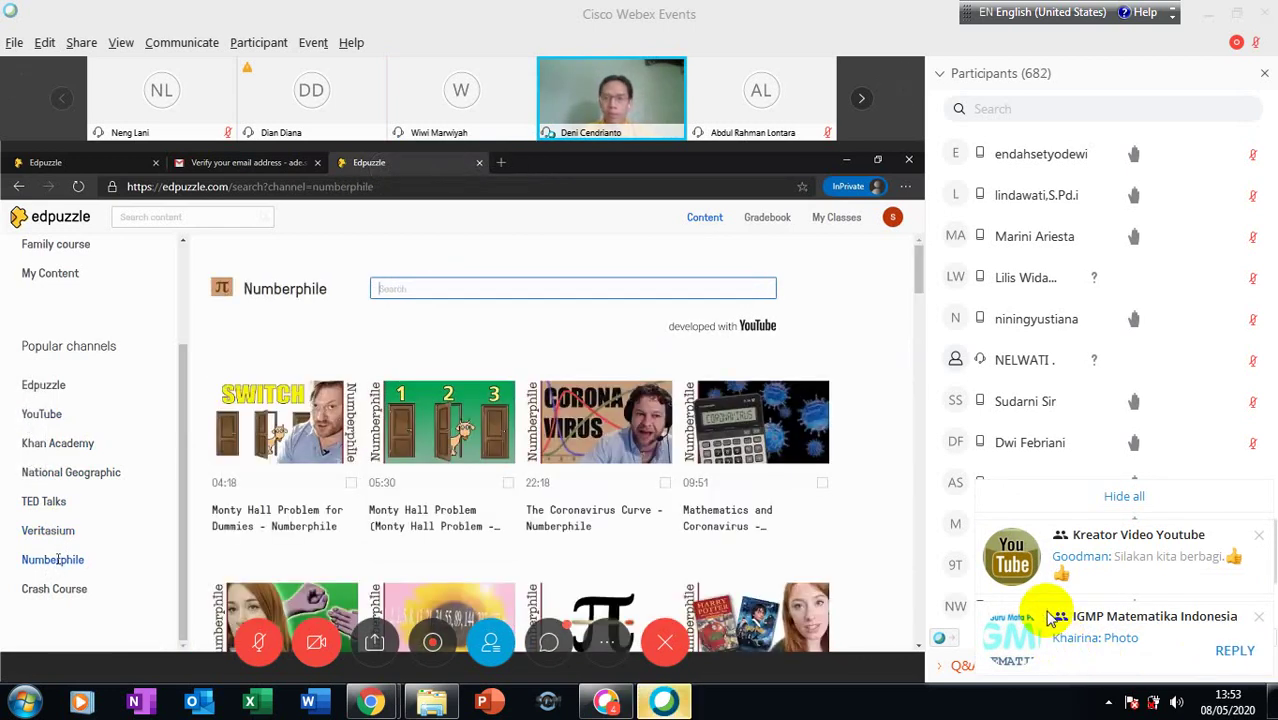
# Step: Hide all desktop chat notifications and look through the event's participants list, returning to the panelists
pyautogui.click(1108, 496)
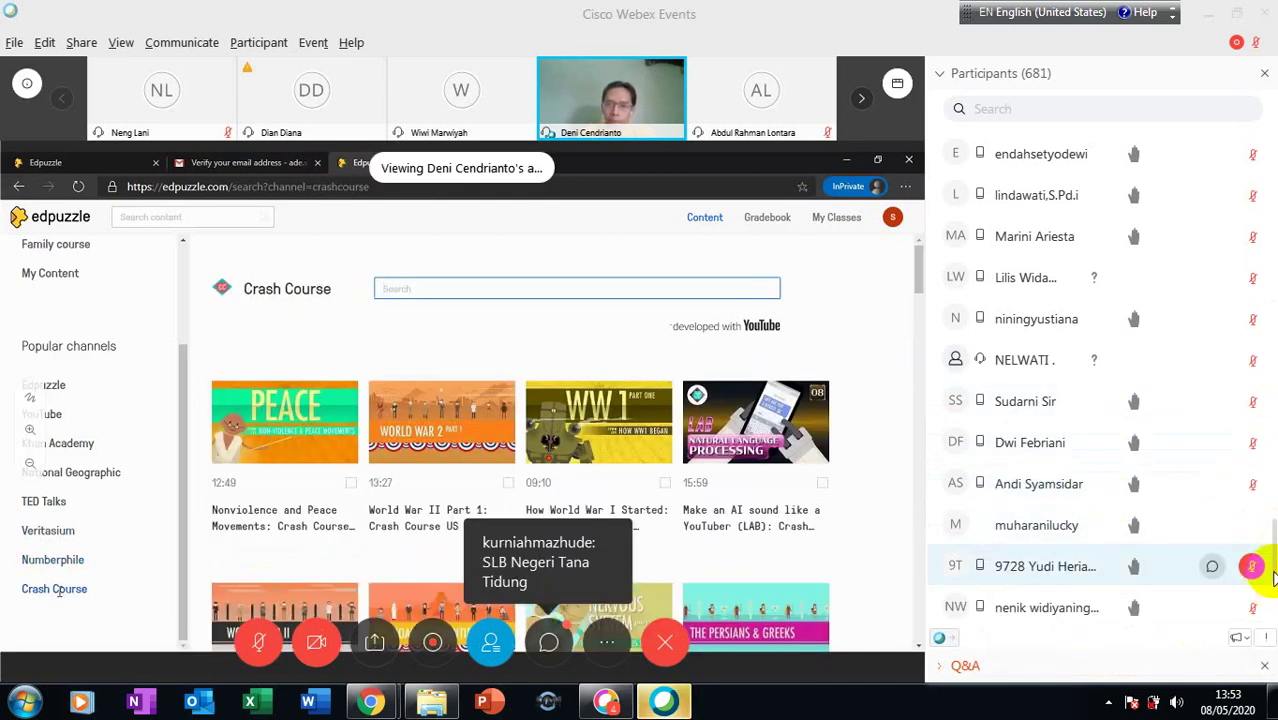
pyautogui.scroll(-3, 1268, 588)
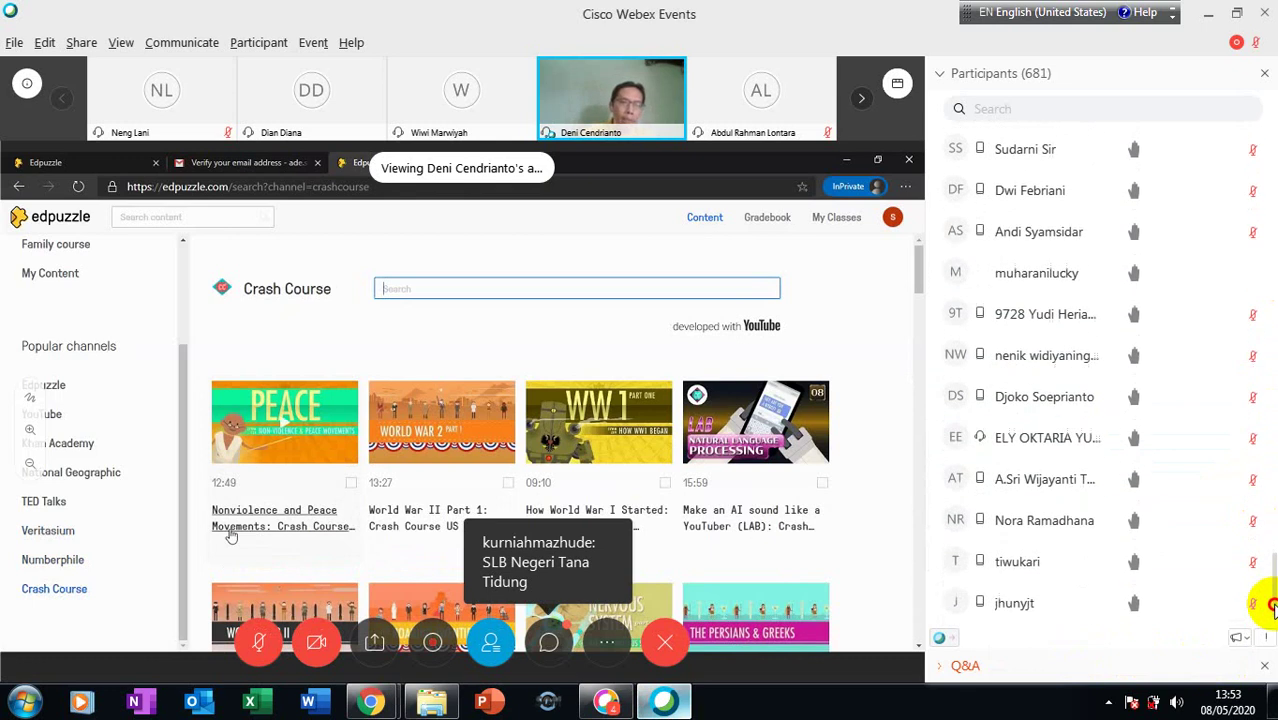
pyautogui.scroll(5, 1268, 595)
pyautogui.moveTo(1270, 425); pyautogui.dragTo(1270, 203)
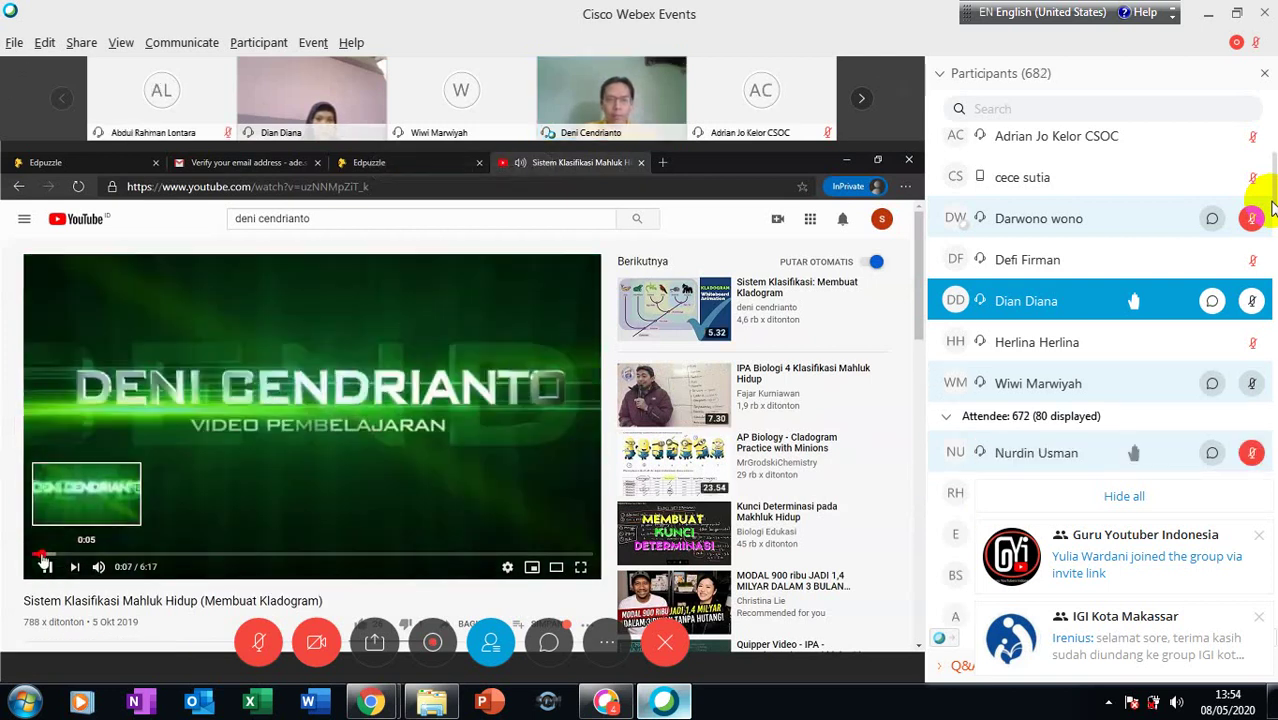
# Step: Pause the Sistem Klasifikasi Mahluk Hidup video, allow Edpuzzle to use the microphone and try starting a voiceover recording for it
pyautogui.click(48, 566)
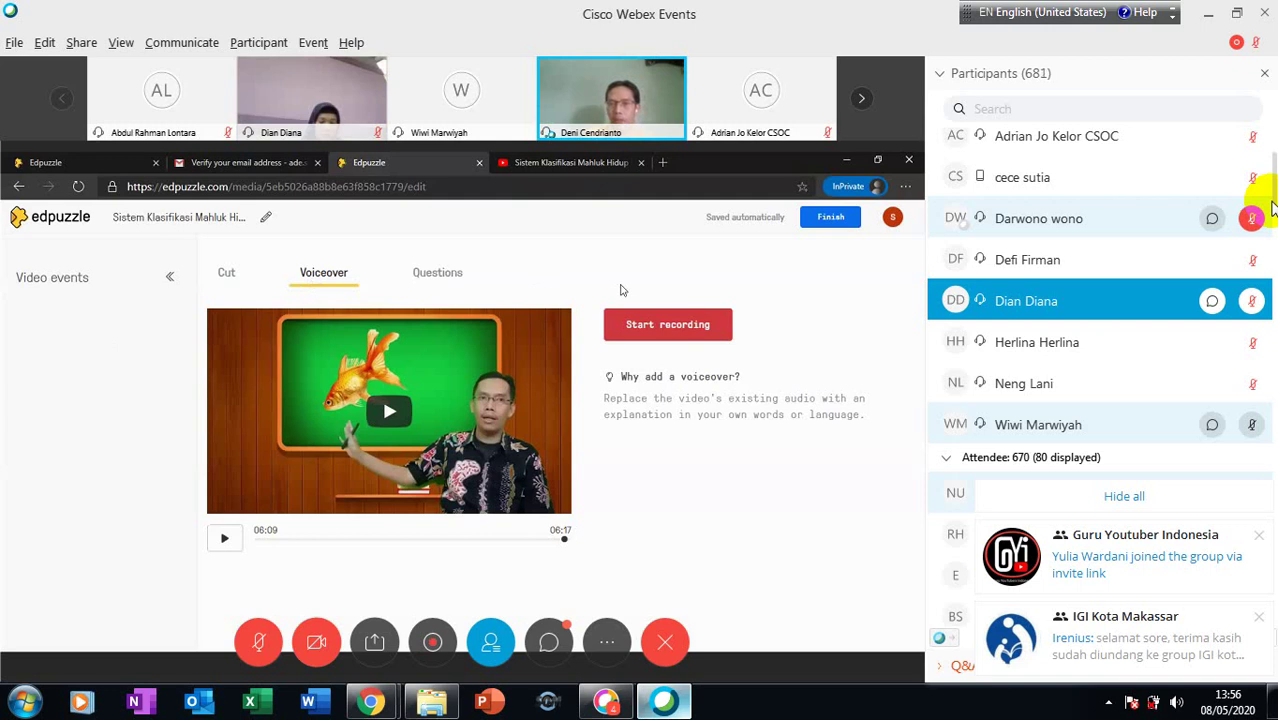
pyautogui.click(638, 340)
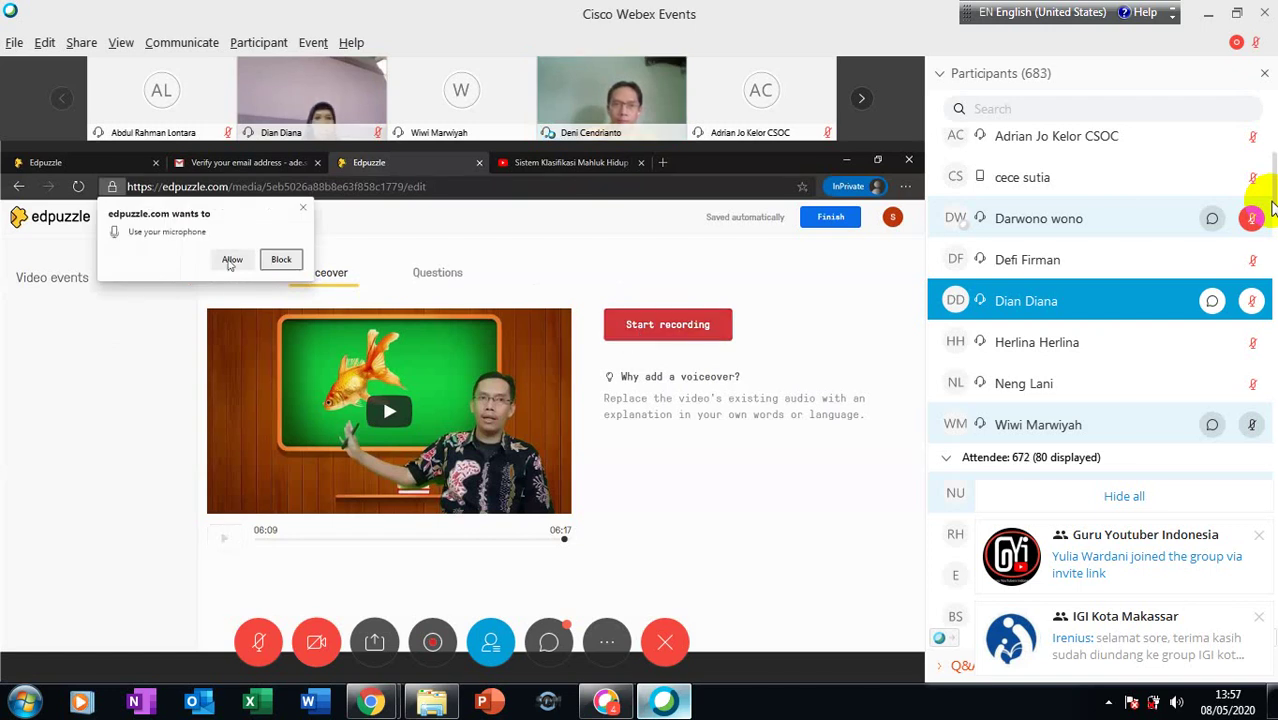
pyautogui.click(231, 261)
pyautogui.click(612, 328)
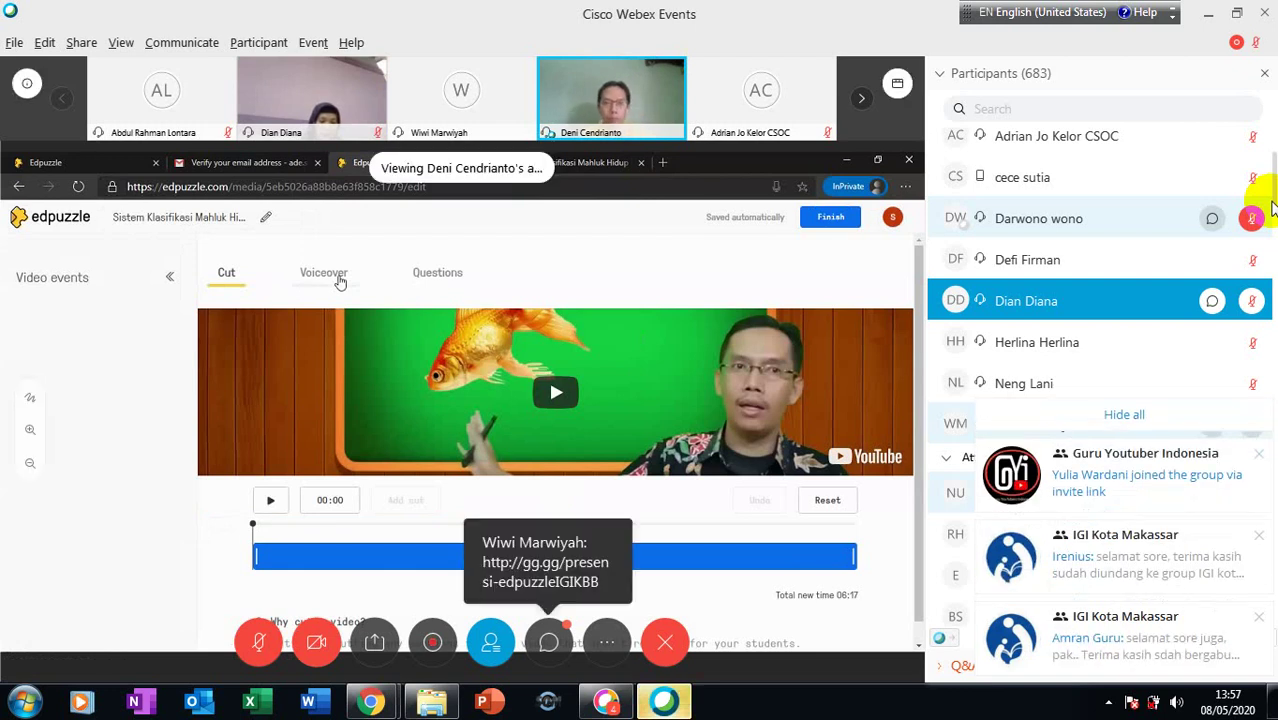
pyautogui.click(340, 283)
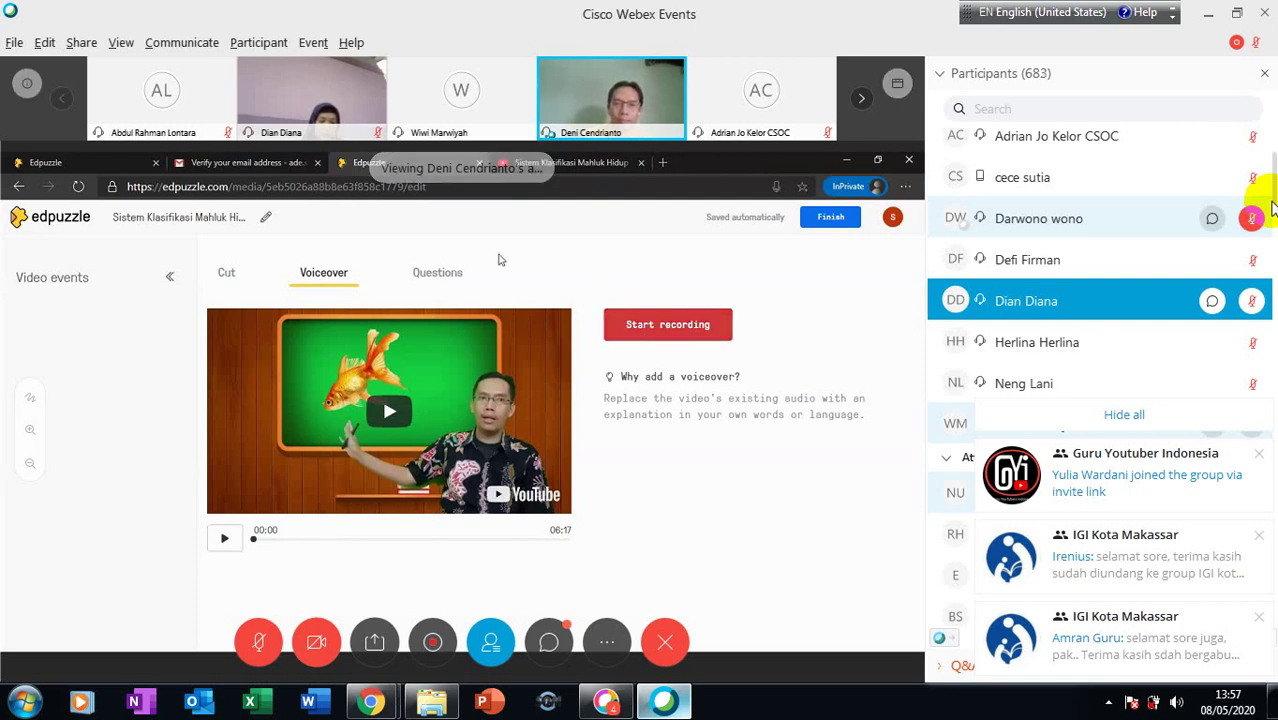
# Step: Open the video's question editor and advance playback to about 01:20
pyautogui.click(446, 282)
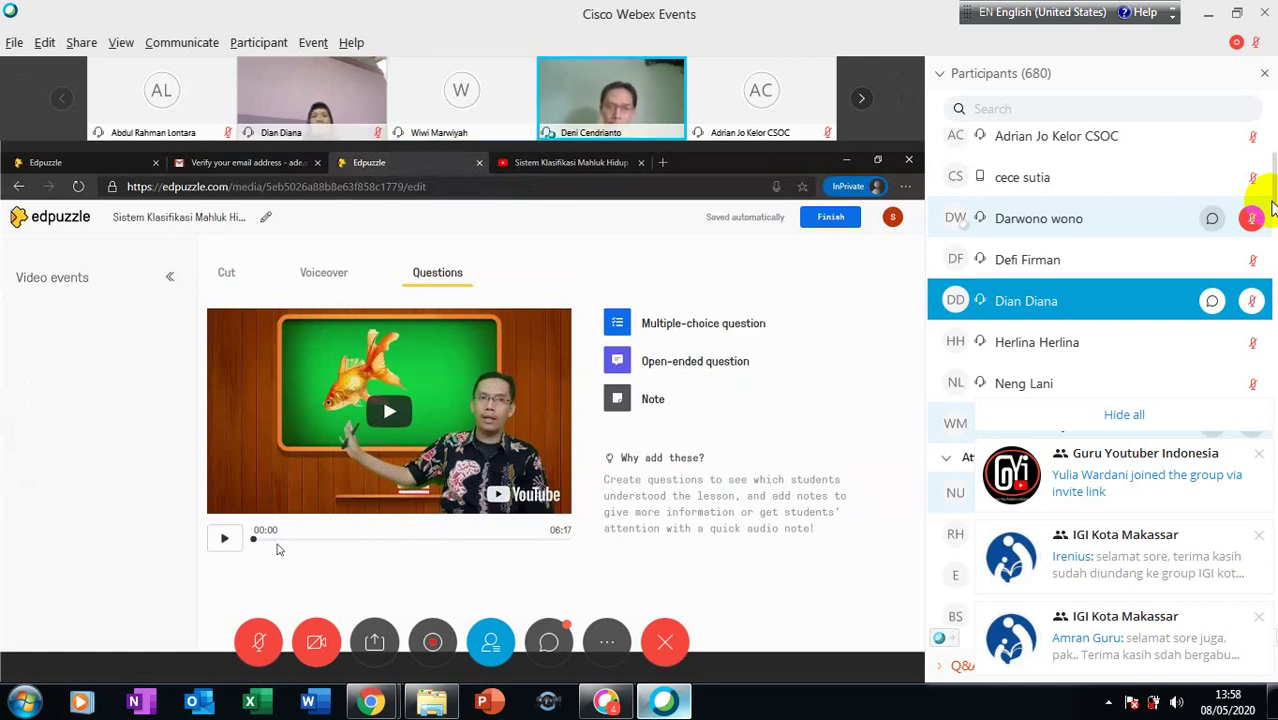
pyautogui.click(226, 541)
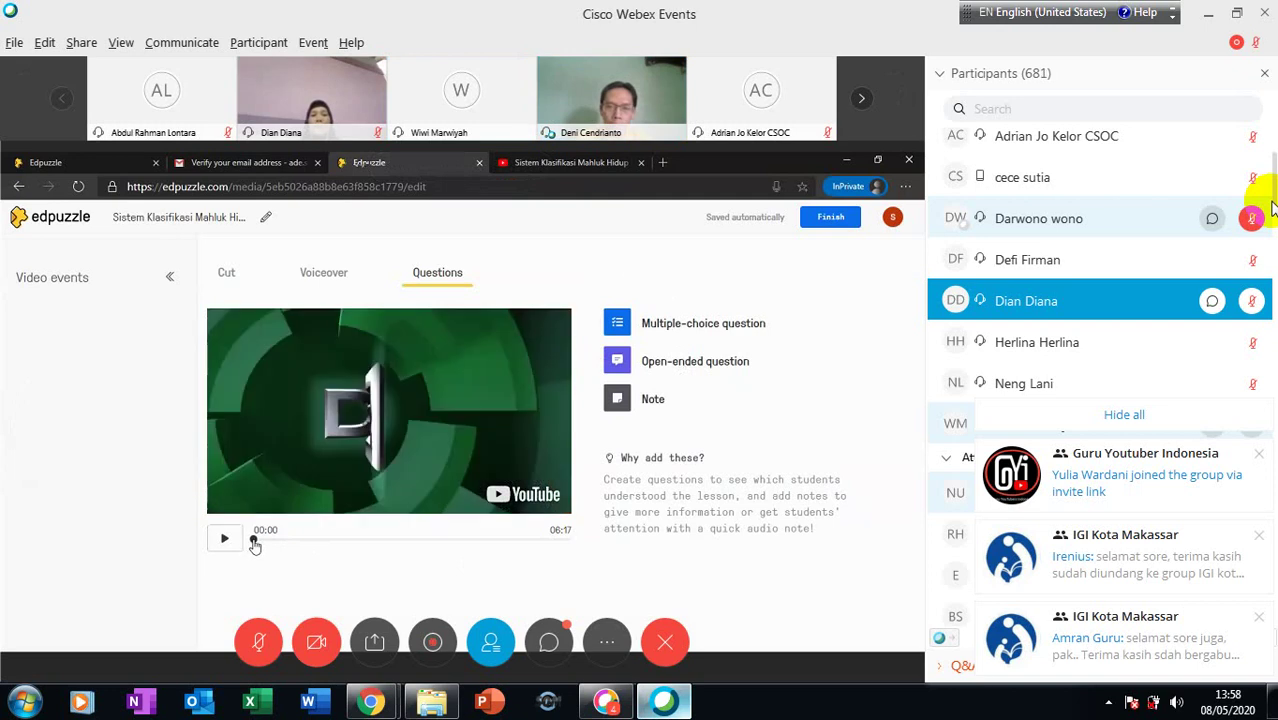
pyautogui.moveTo(255, 545); pyautogui.dragTo(318, 543)
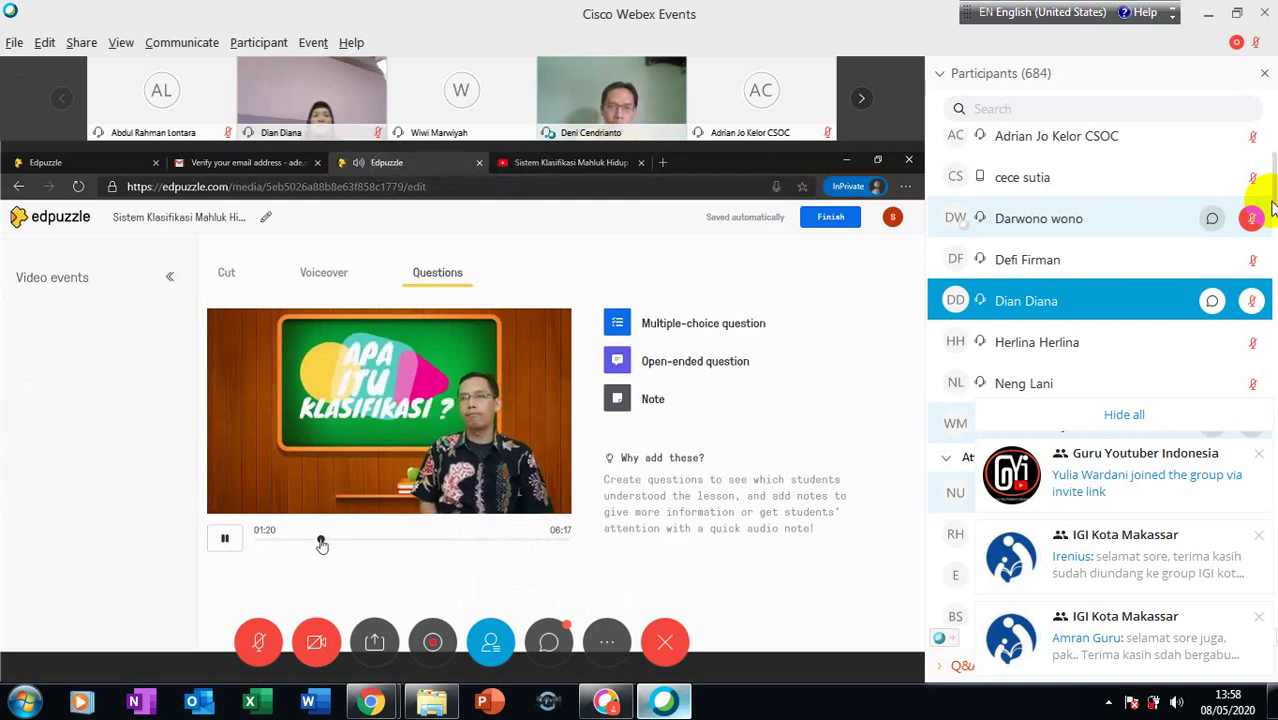
pyautogui.click(322, 544)
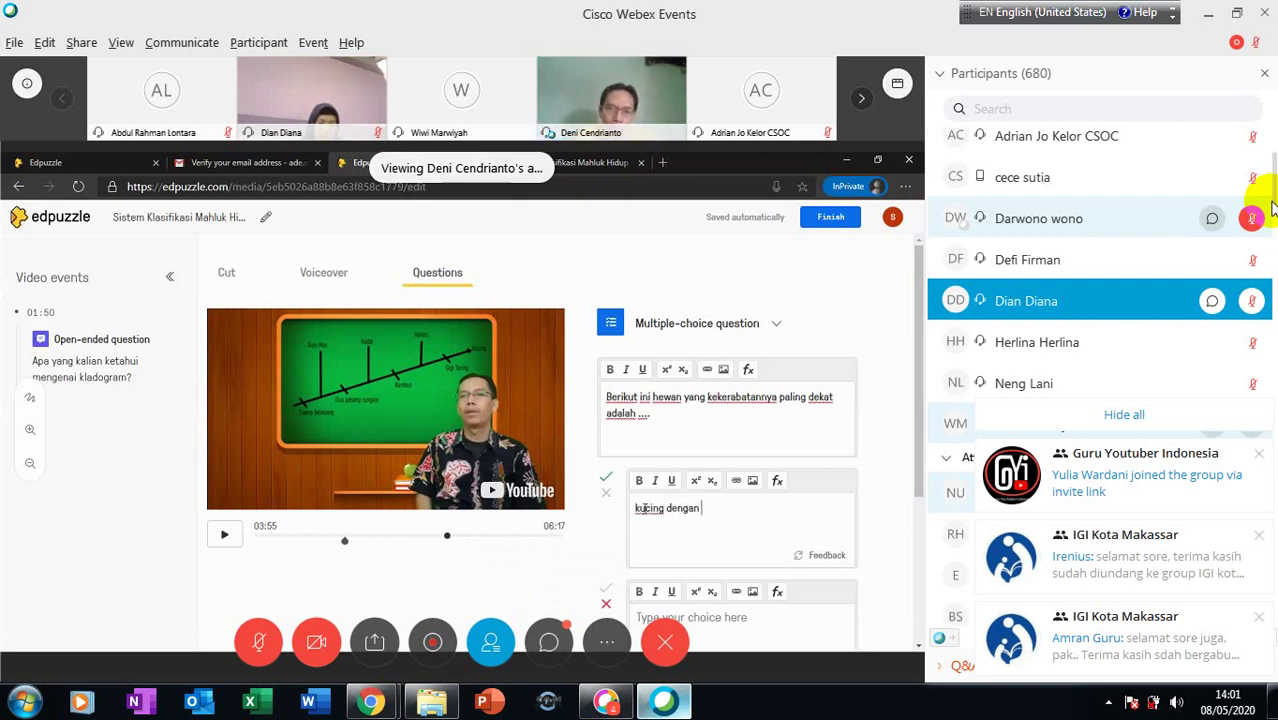
# Step: Enter "kucing dengan ikan mas" and "kucing dengan kadal" as the first two choices of the multiple-choice question at 03:55
pyautogui.write('ikan mas')
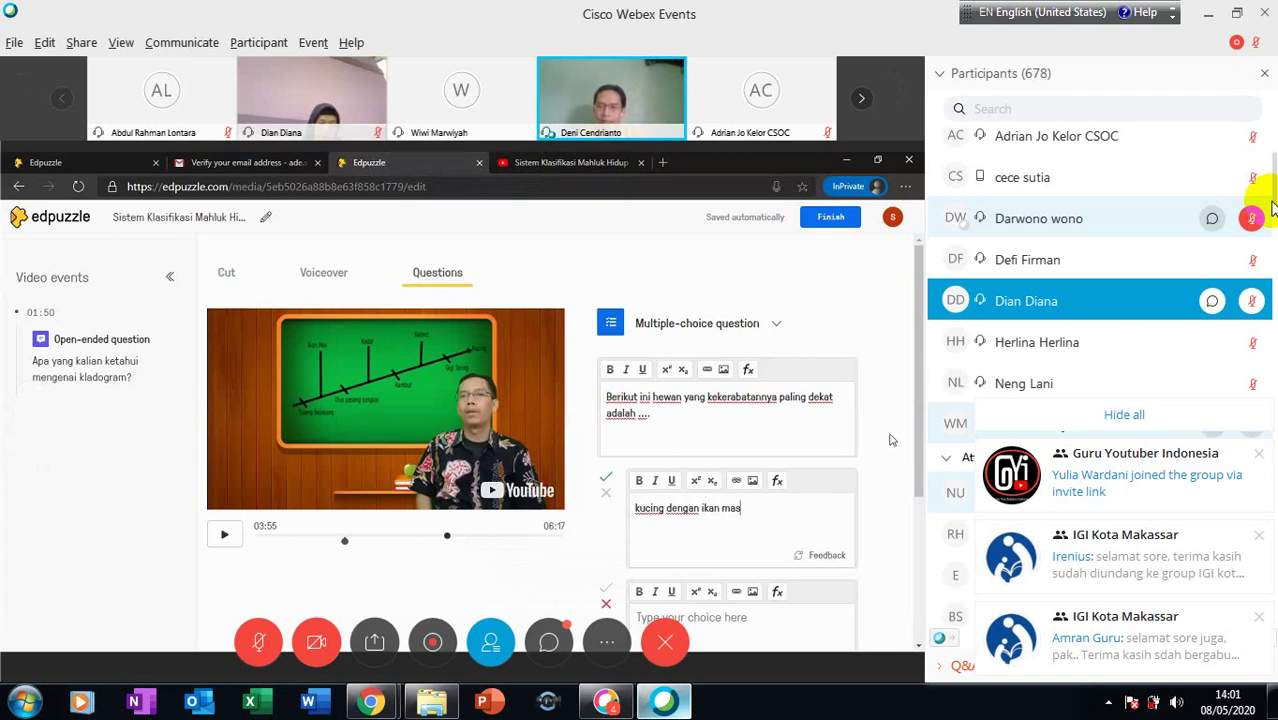
pyautogui.scroll(-1, 921, 456)
pyautogui.scroll(-2, 921, 456)
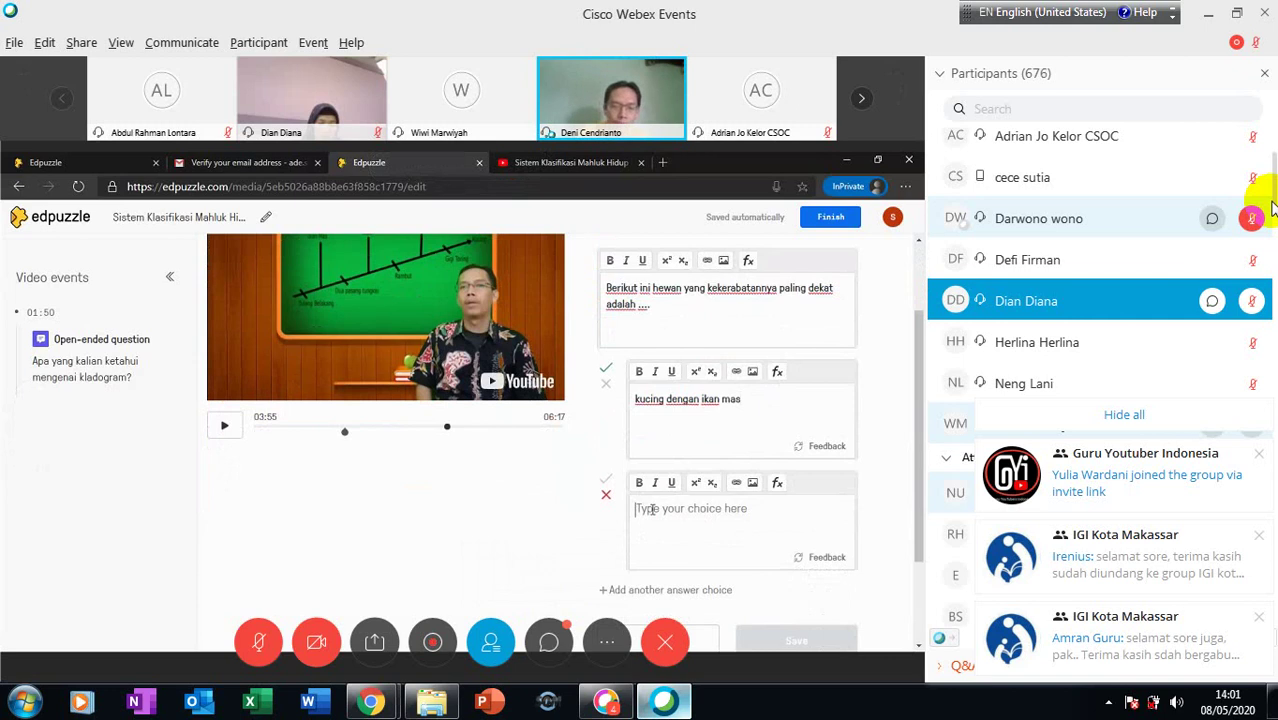
pyautogui.write('kud')
pyautogui.write('ing ')
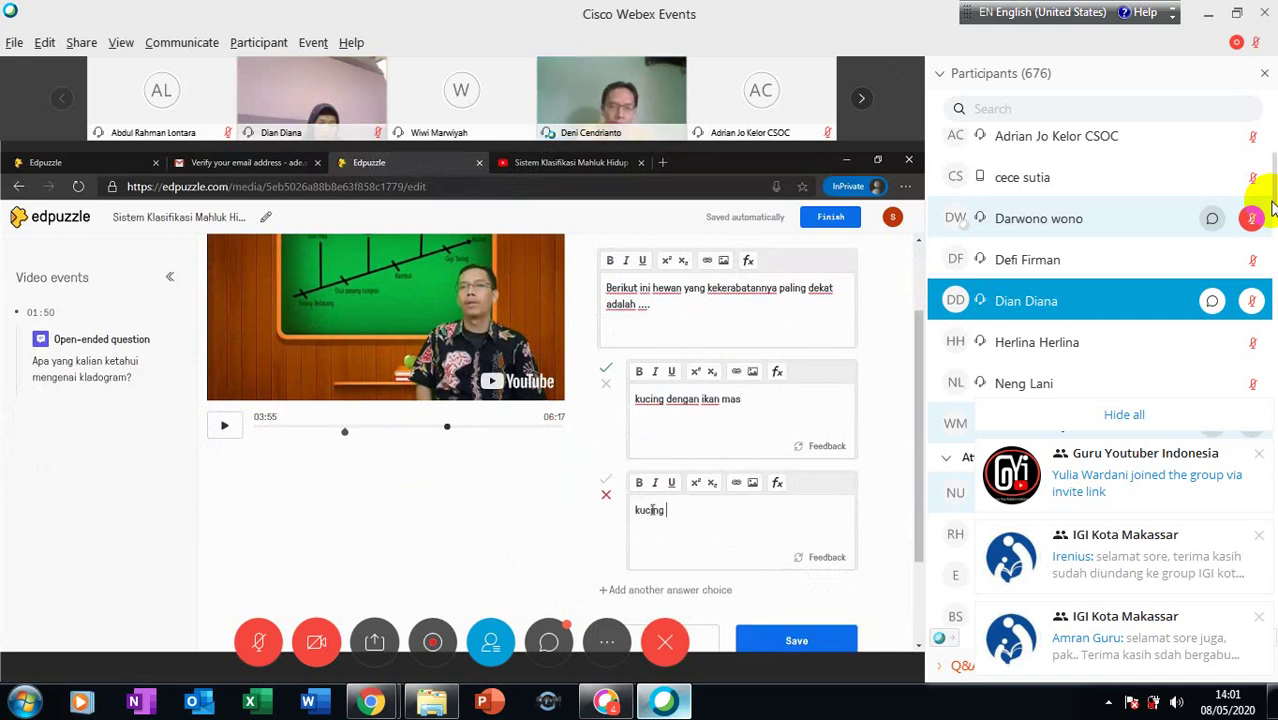
pyautogui.write('dengan kadal')
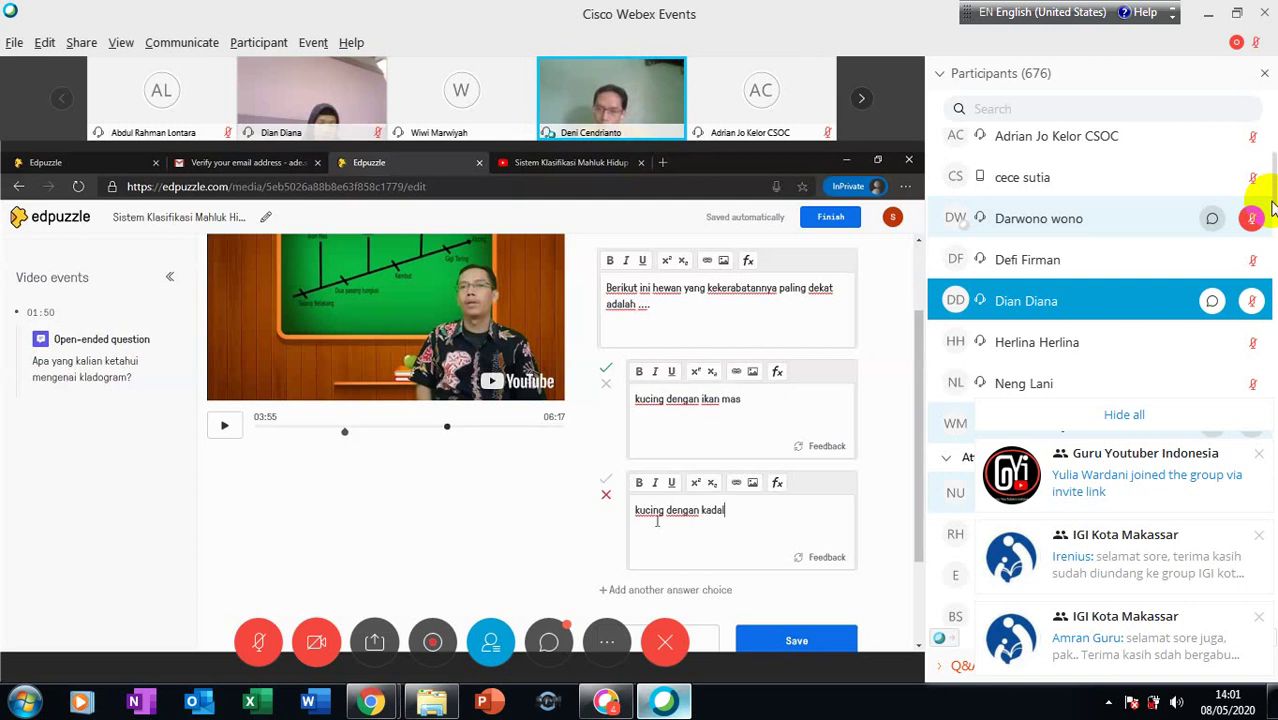
# Step: Add a third answer choice to the multiple-choice question, reading "kucing dengan kelinci"
pyautogui.click(618, 592)
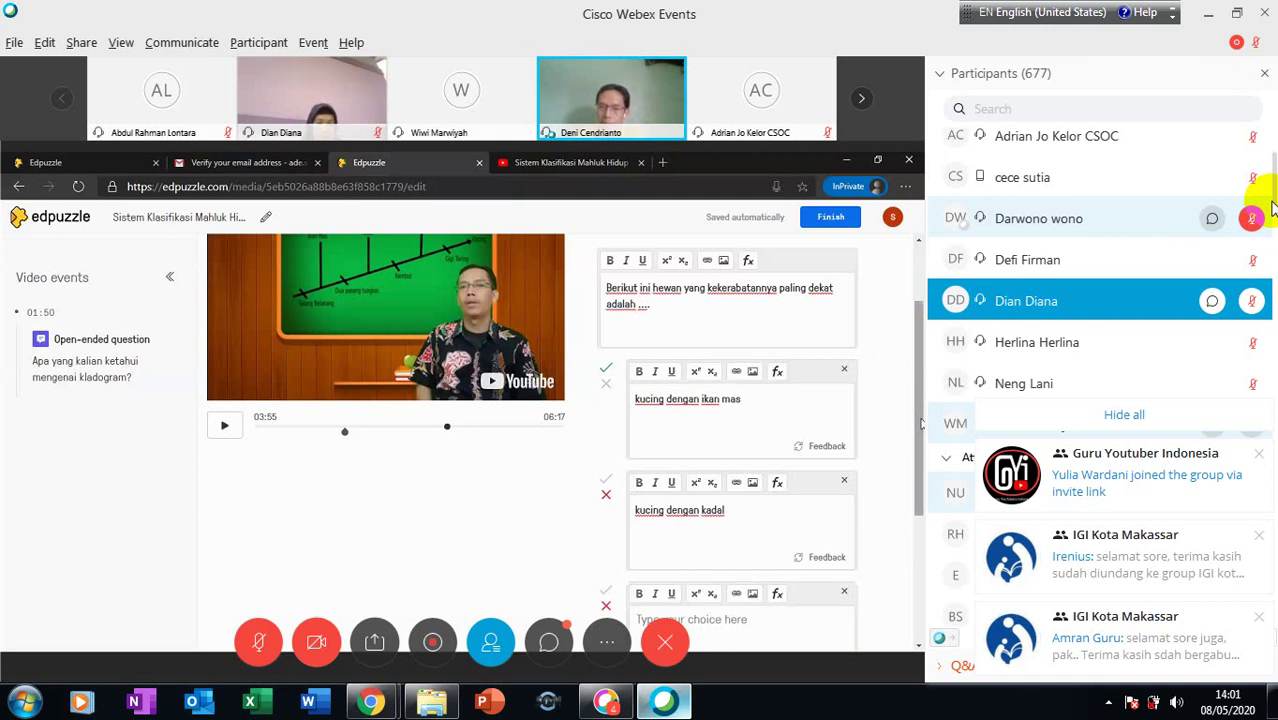
pyautogui.moveTo(921, 424); pyautogui.dragTo(921, 493)
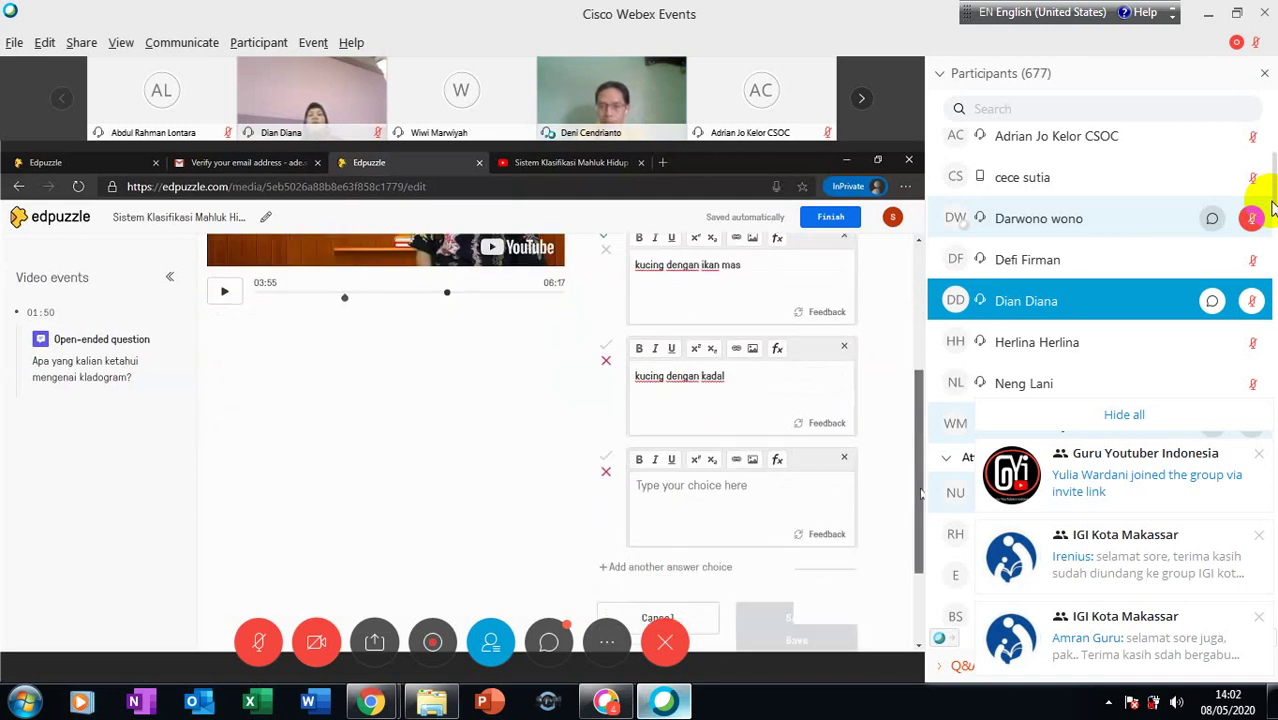
pyautogui.click(684, 489)
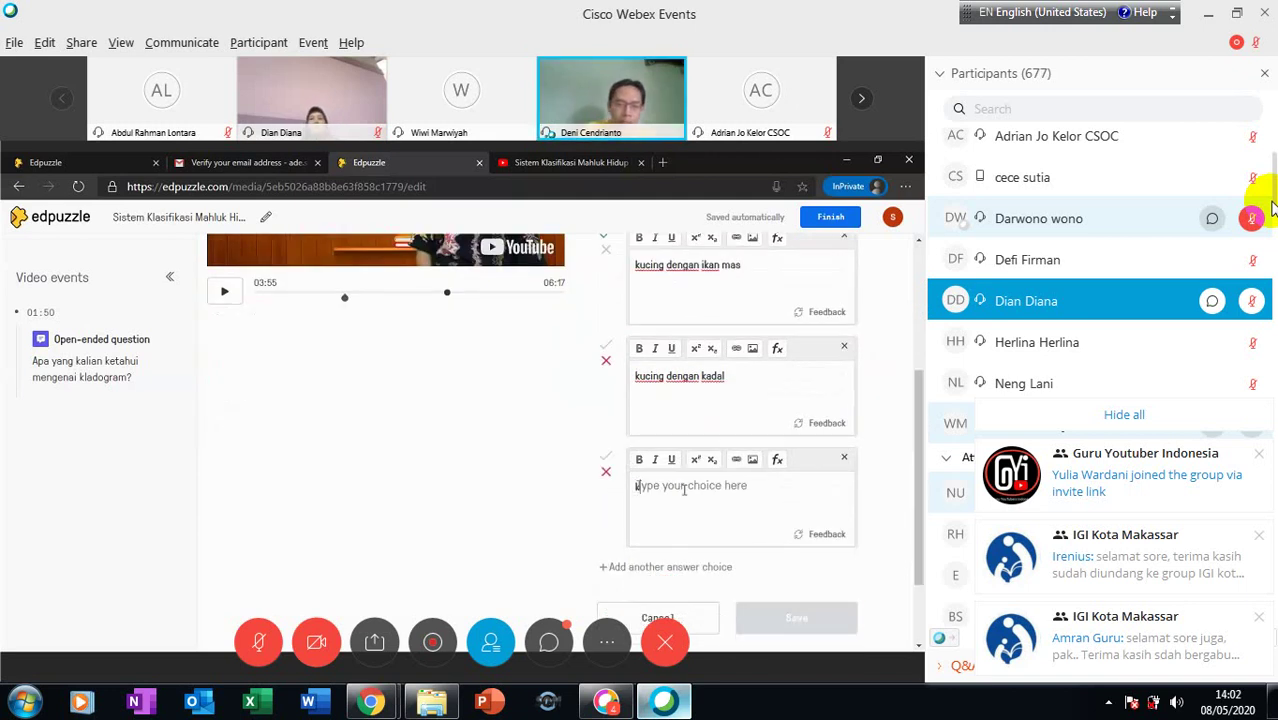
pyautogui.write('kucing dengan ')
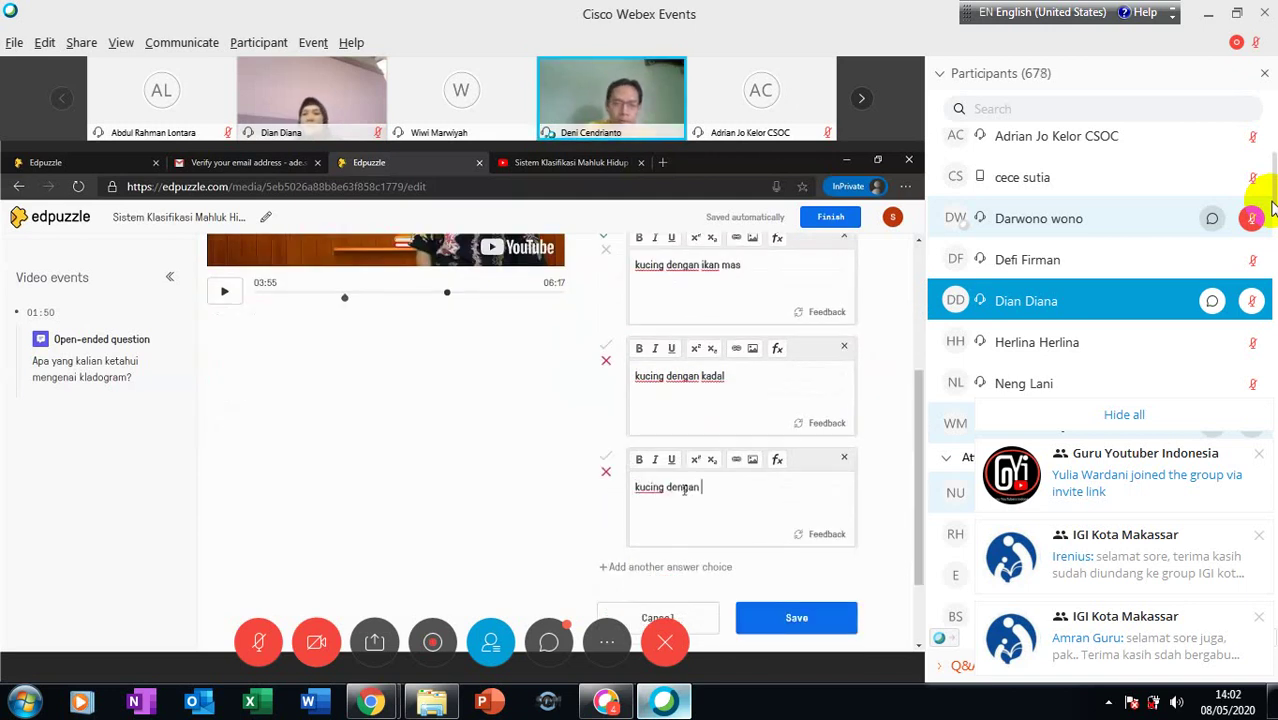
pyautogui.write('keli')
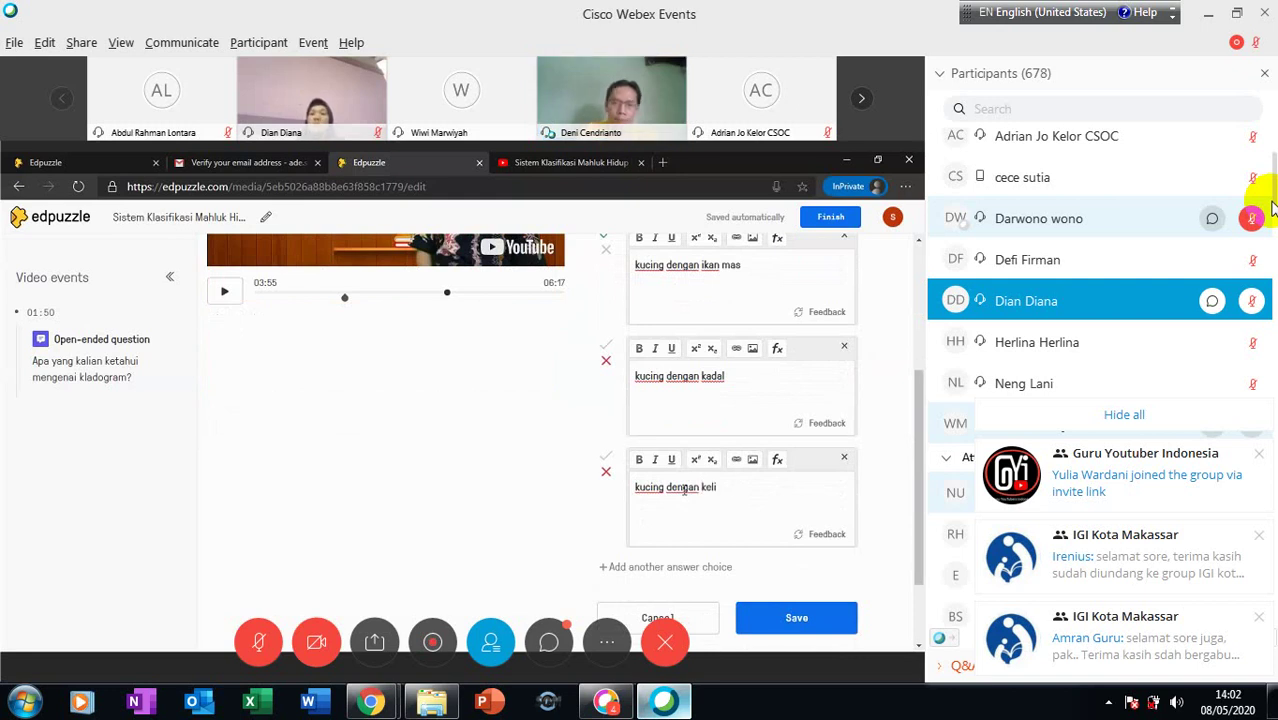
pyautogui.write('nci')
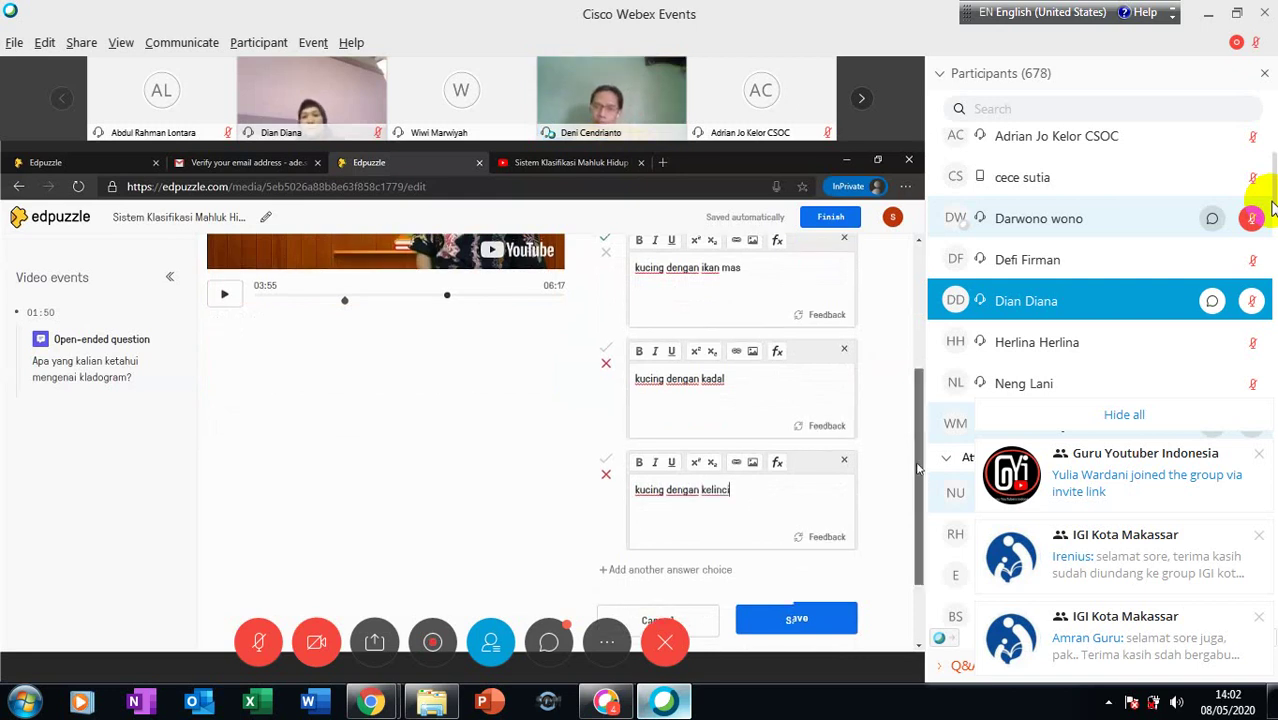
# Step: Mark "kucing dengan kelinci" as the correct answer of the multiple-choice question
pyautogui.scroll(2, 918, 468)
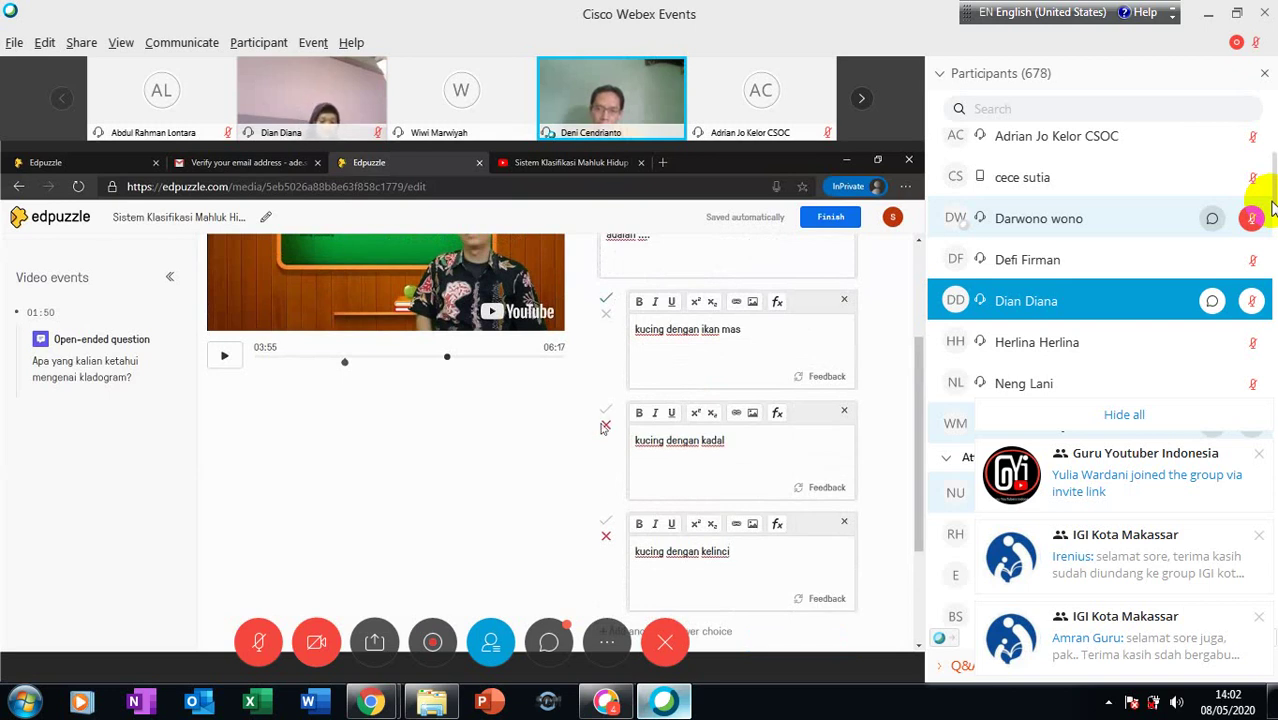
pyautogui.click(606, 299)
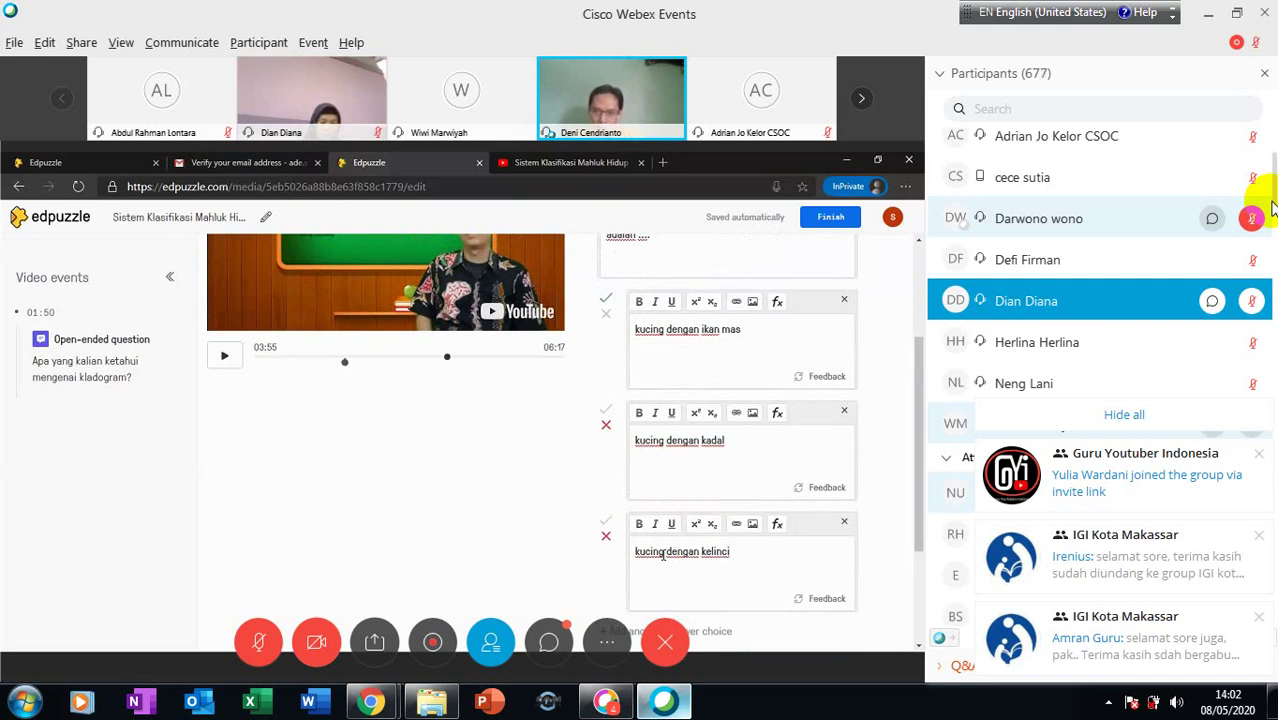
pyautogui.click(607, 522)
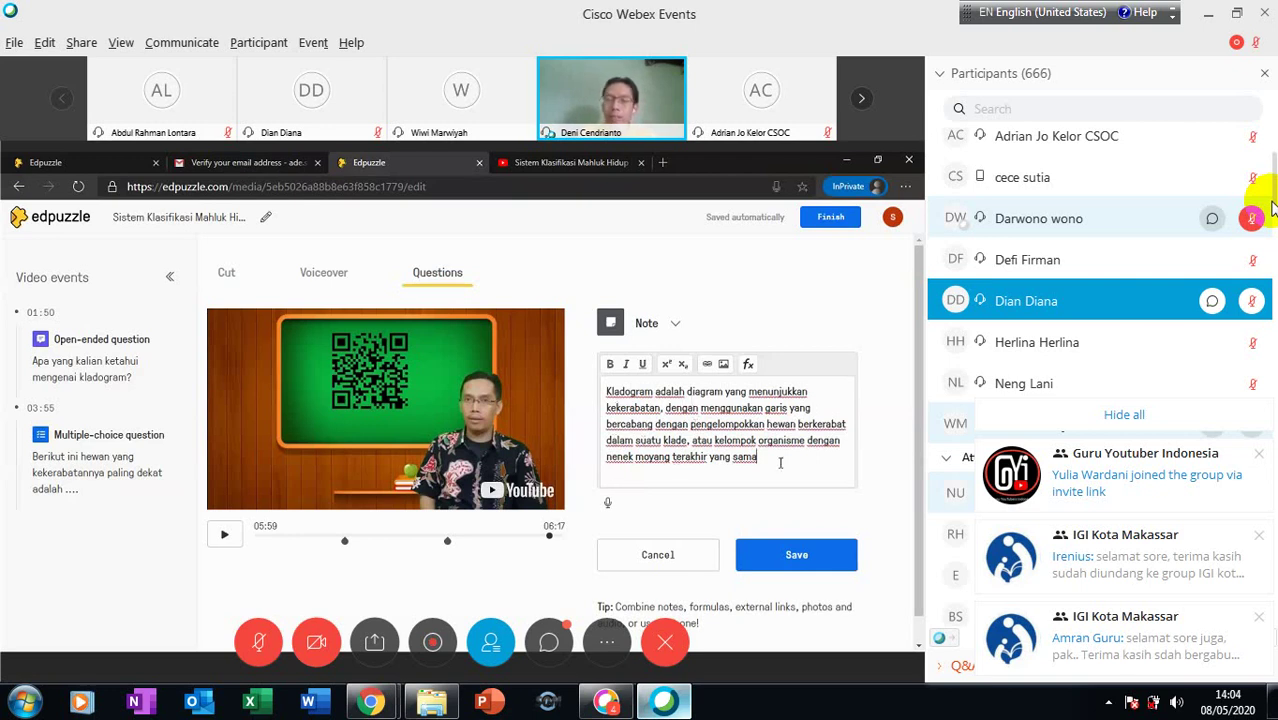
# Step: Open audio recording for the kladogram note at 05:59
pyautogui.click(608, 505)
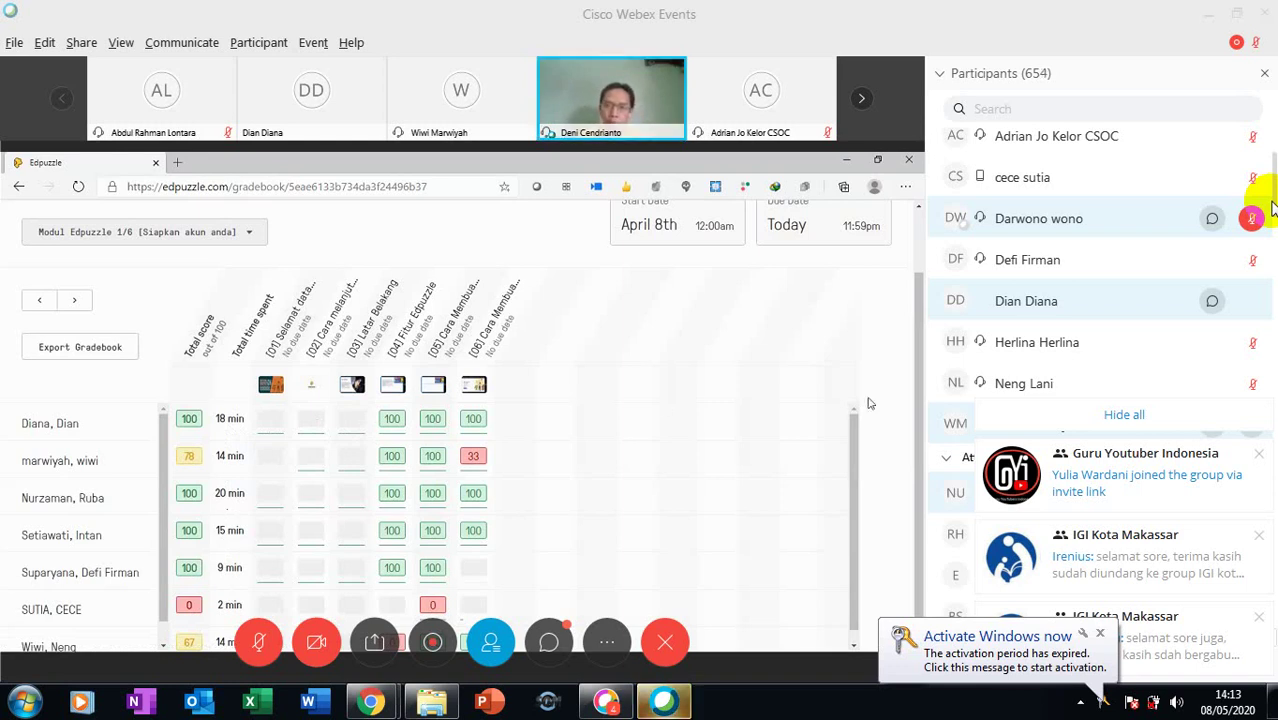
# Step: Examine the Modul Edpuzzle 1/6 gradebook and open the second listed student's results to review their score and progress per video
pyautogui.scroll(1, 916, 415)
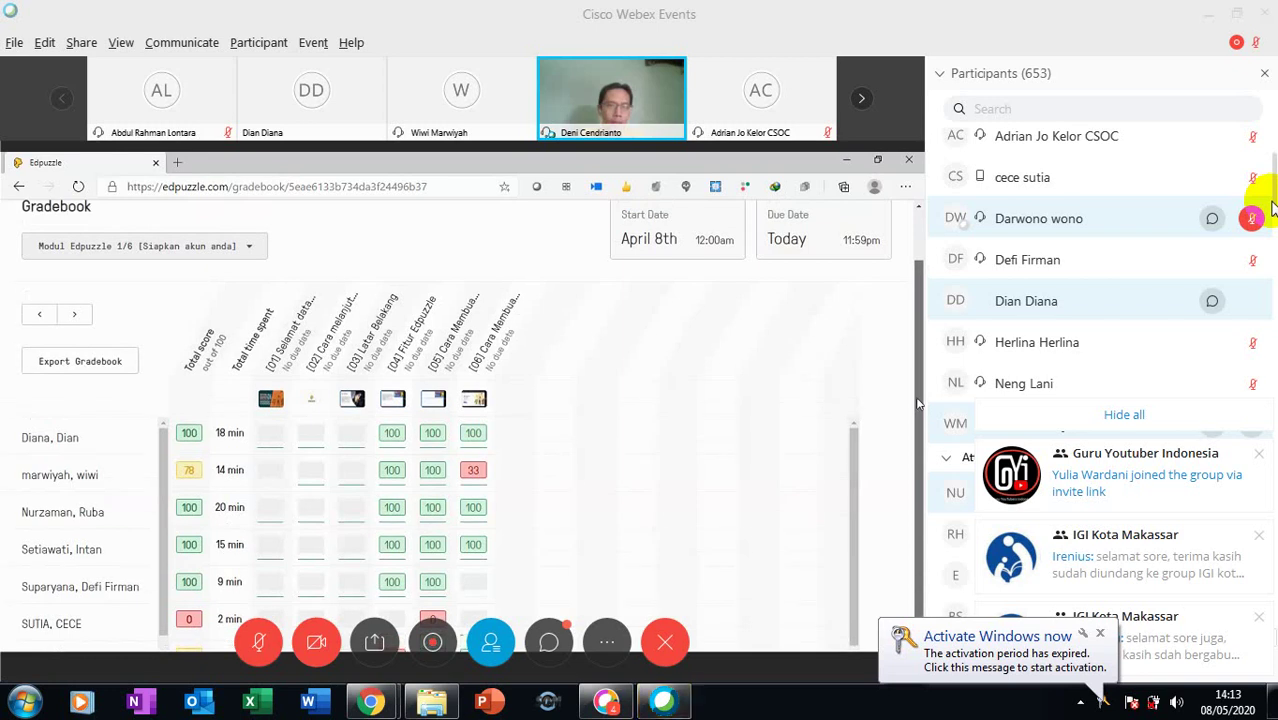
pyautogui.scroll(-1, 916, 415)
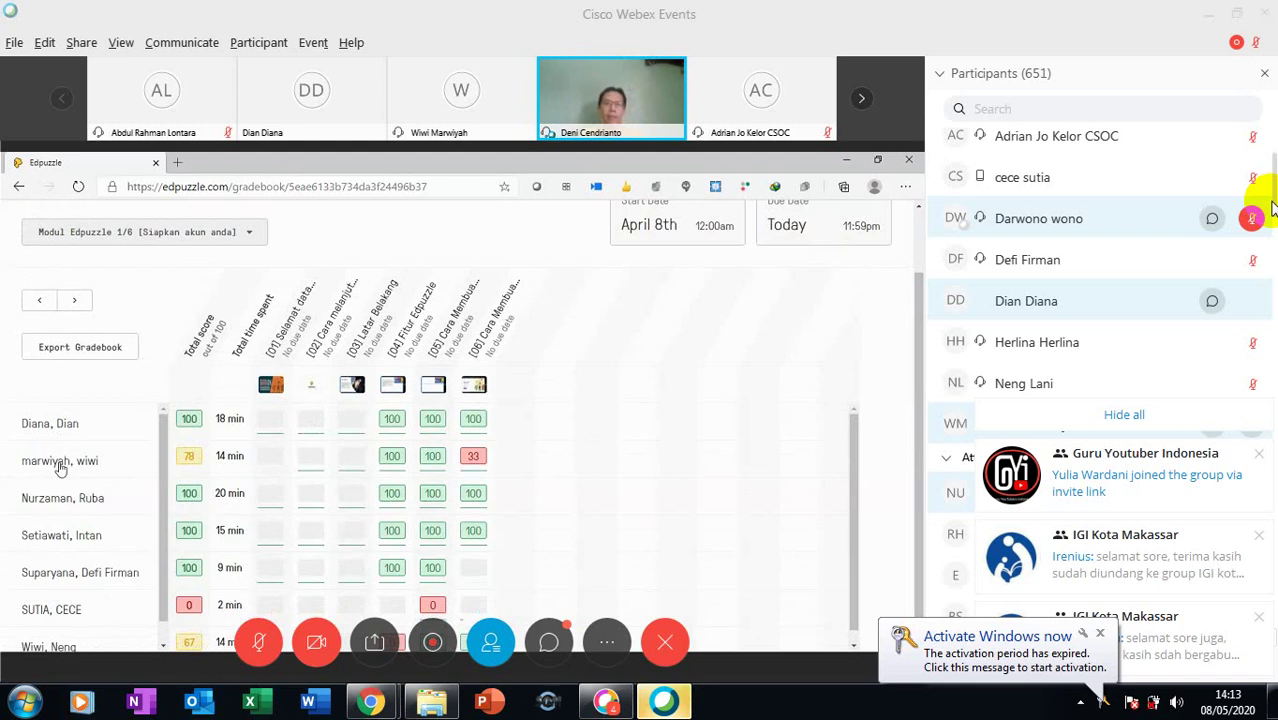
pyautogui.click(60, 464)
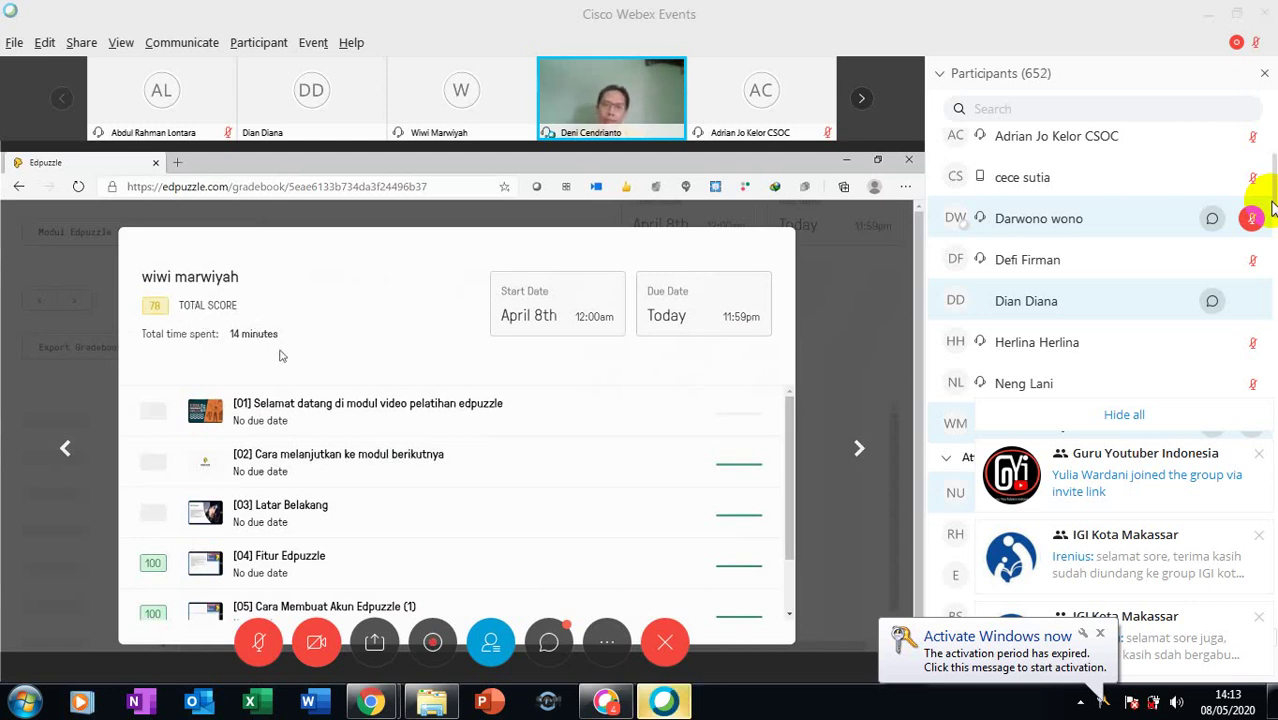
pyautogui.moveTo(789, 424); pyautogui.dragTo(793, 506)
pyautogui.scroll(3, 793, 506)
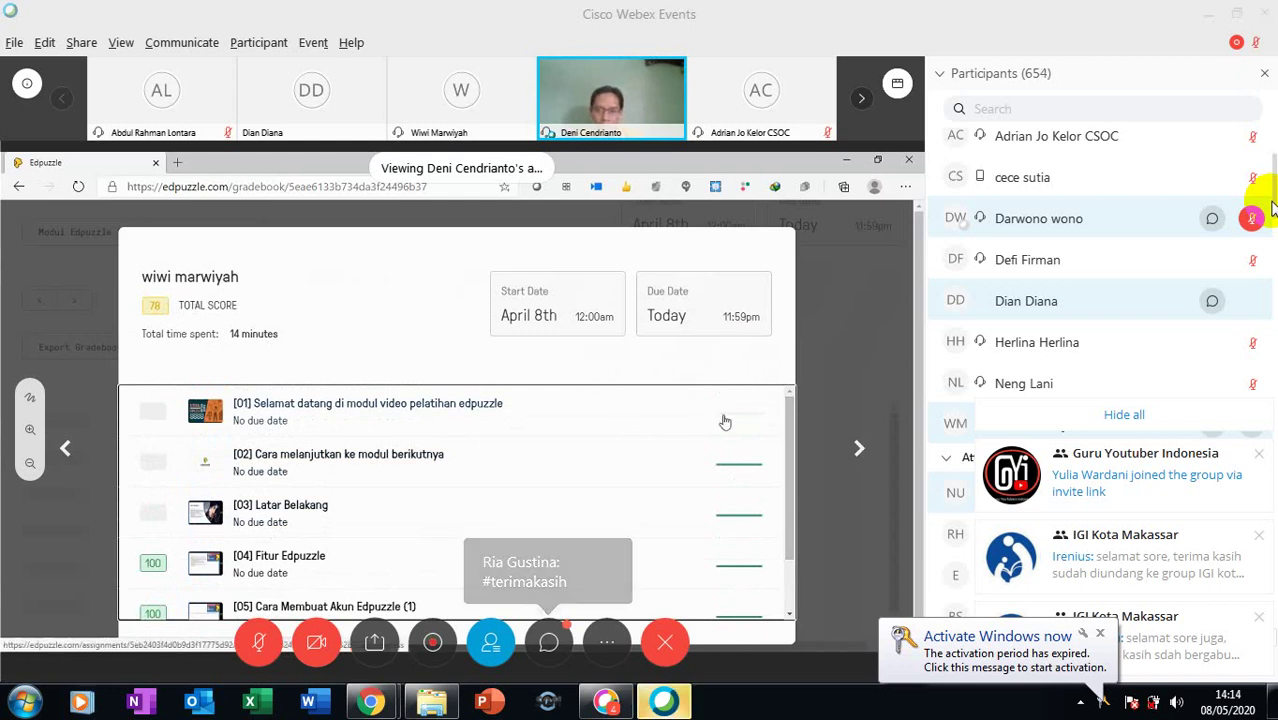
pyautogui.scroll(-1, 792, 484)
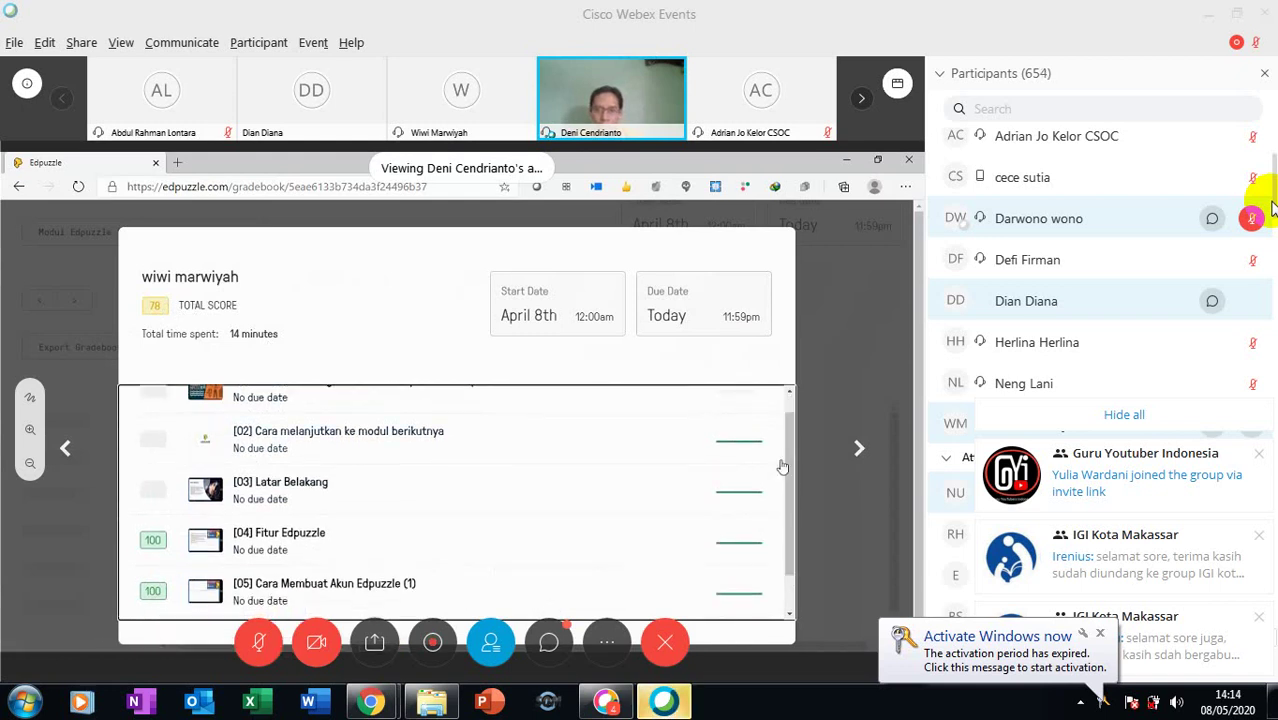
pyautogui.scroll(-1, 783, 467)
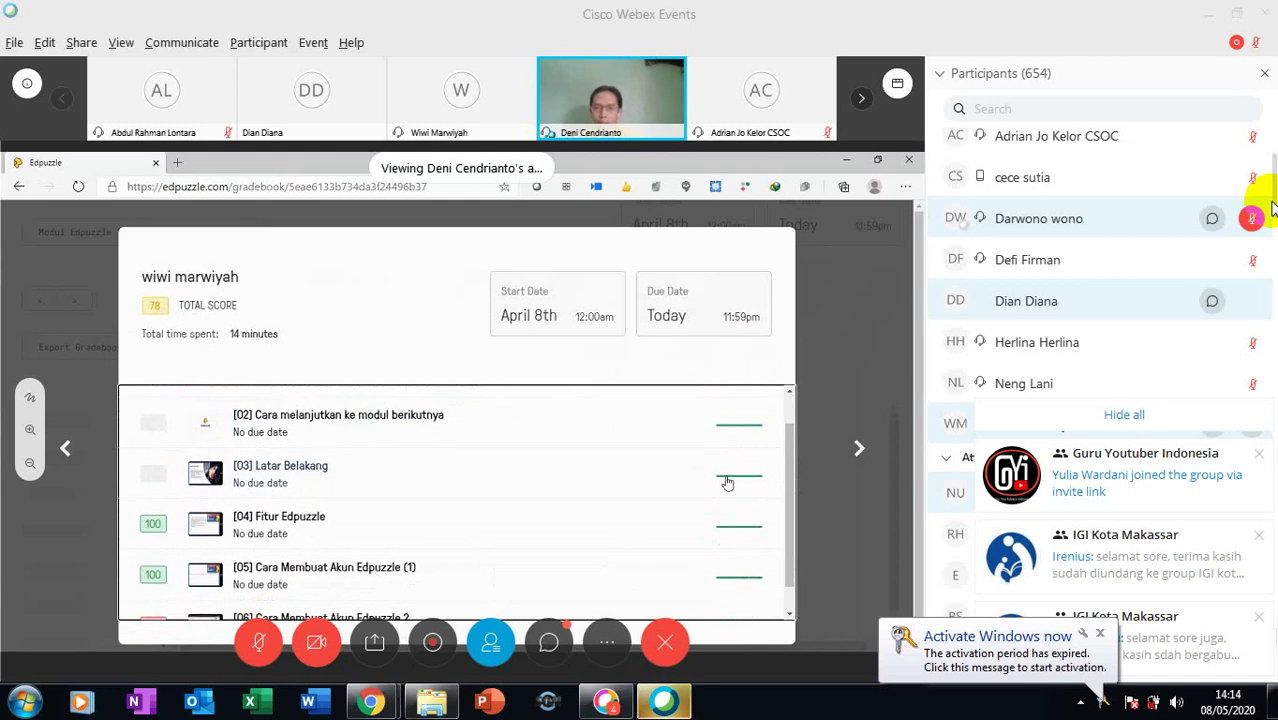
# Step: Review the list of module videos in the second student's results, down to the last one and back to the first
pyautogui.scroll(-2, 789, 540)
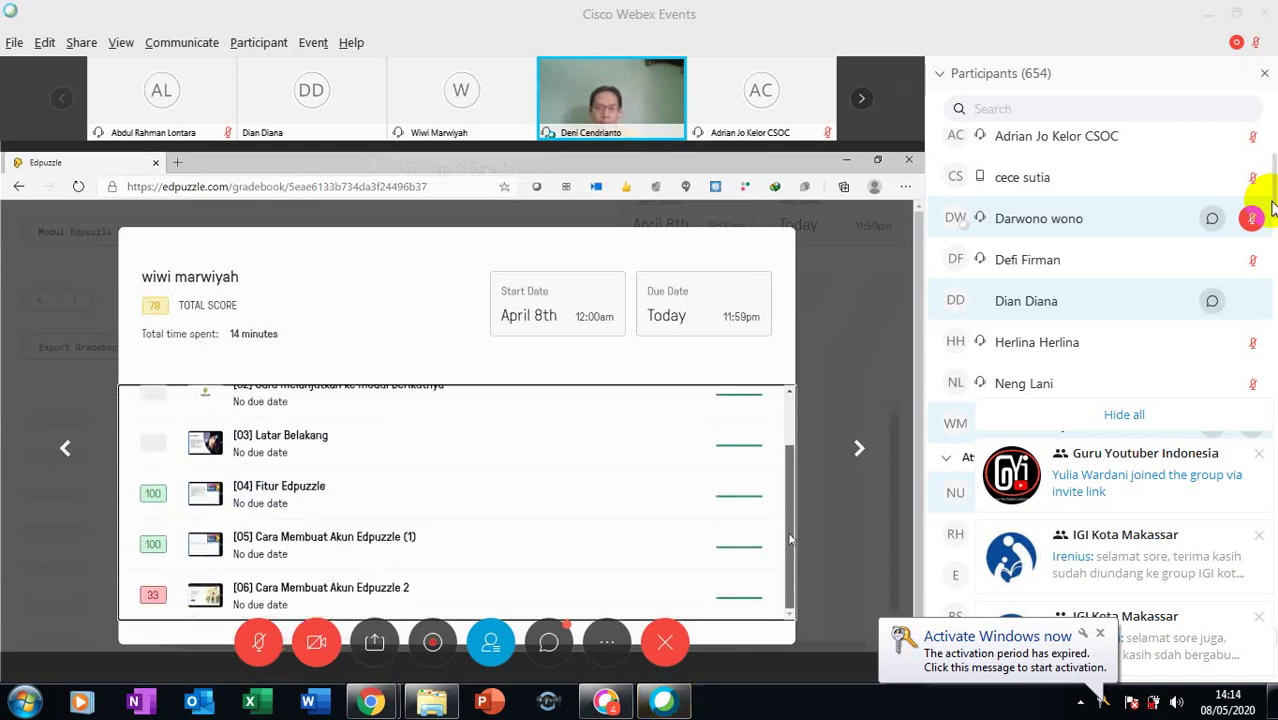
pyautogui.moveTo(789, 540); pyautogui.dragTo(785, 449)
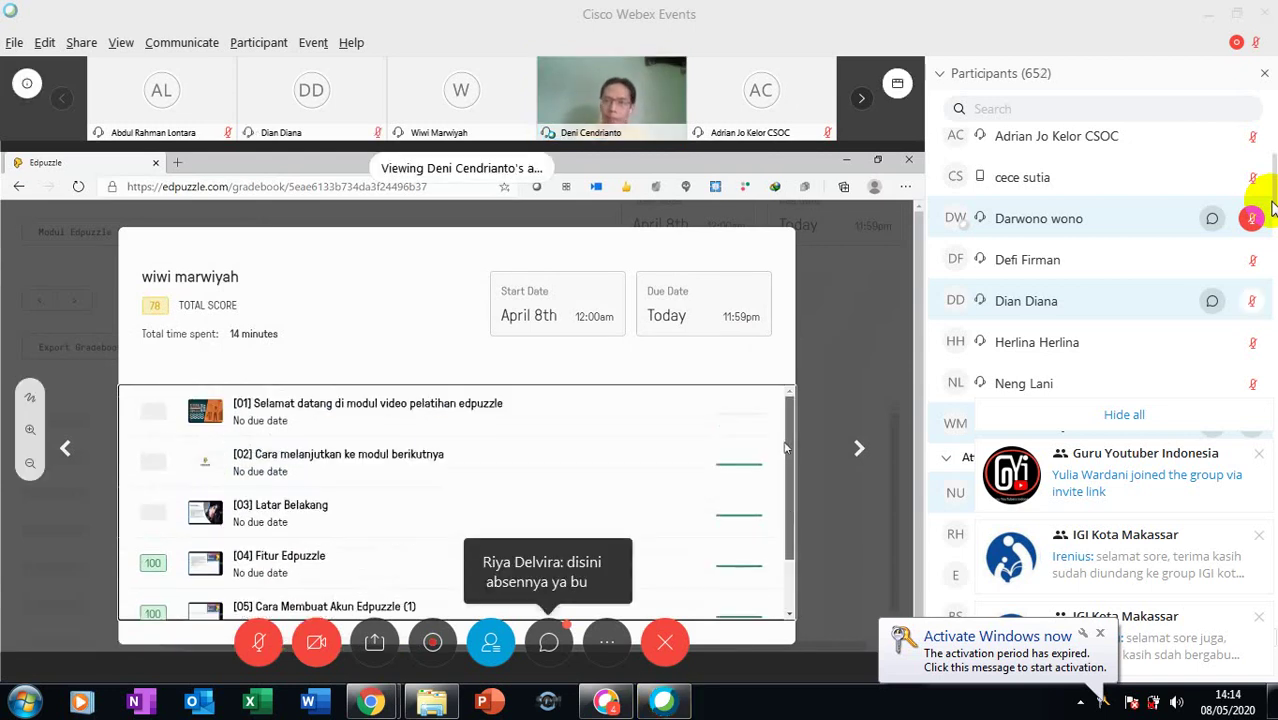
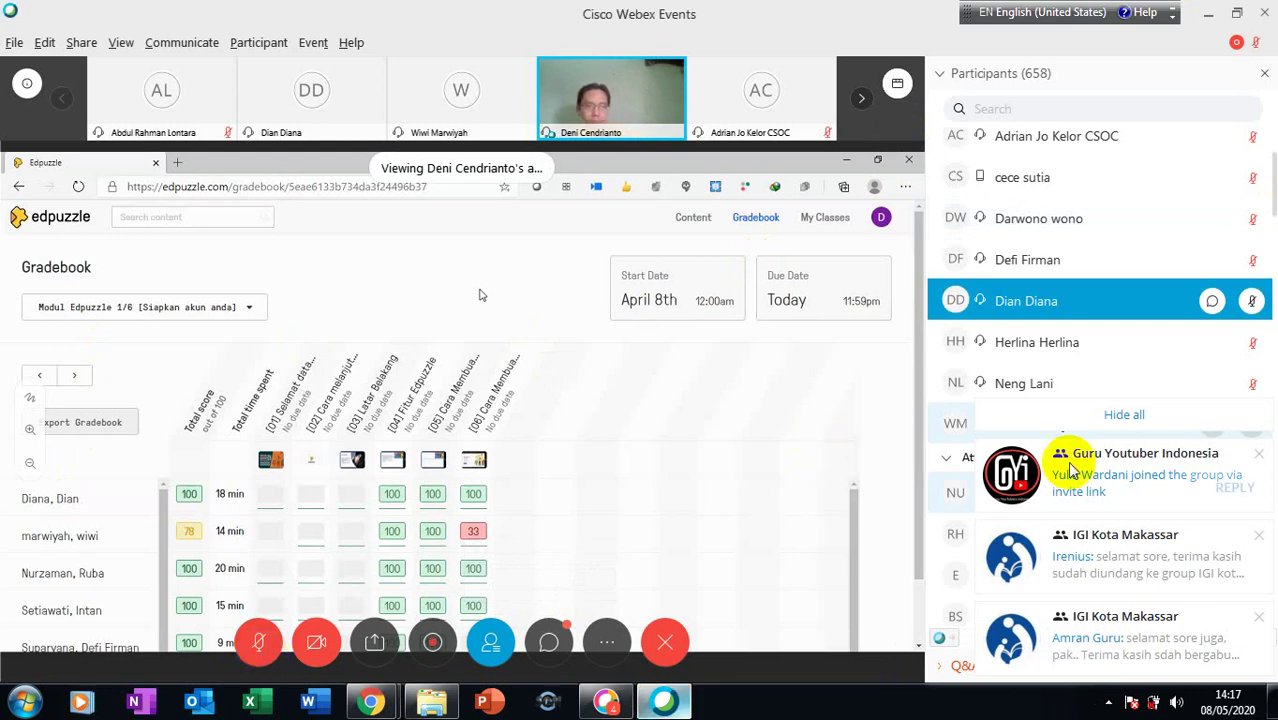
# Step: Unmute the host's own microphone and dismiss the chat notifications covering the participant list
pyautogui.click(1097, 420)
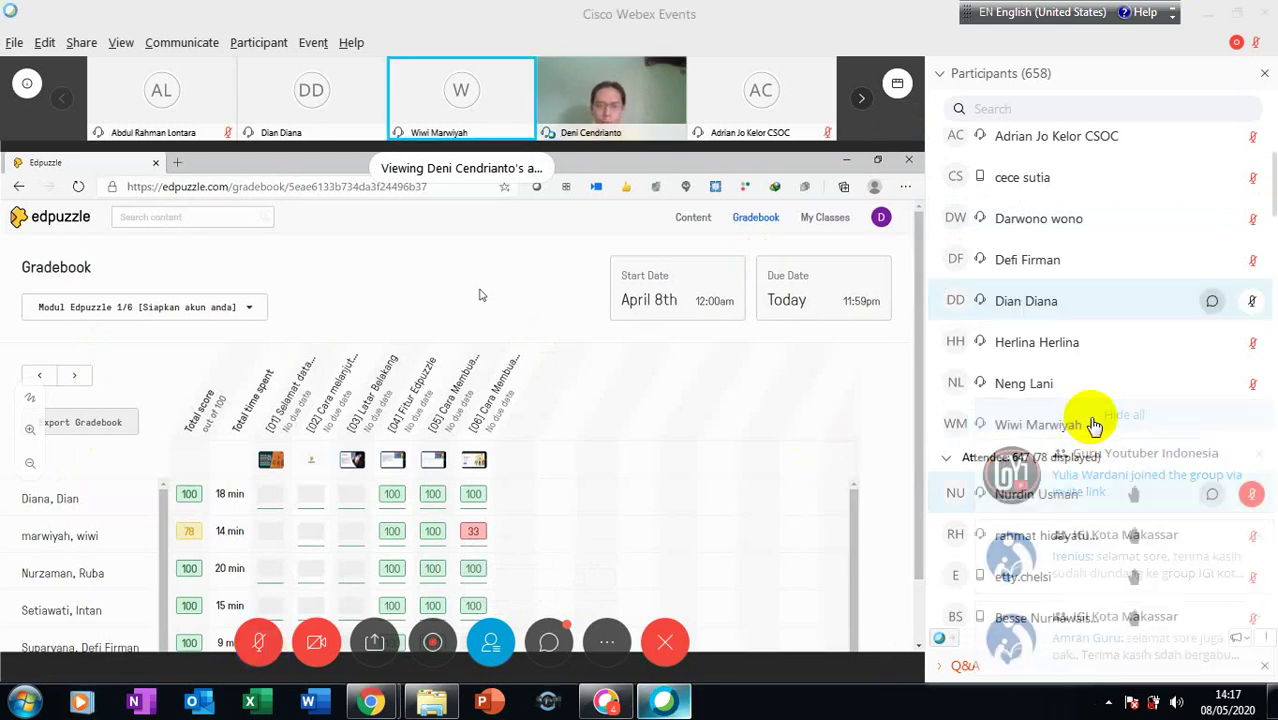
pyautogui.click(275, 646)
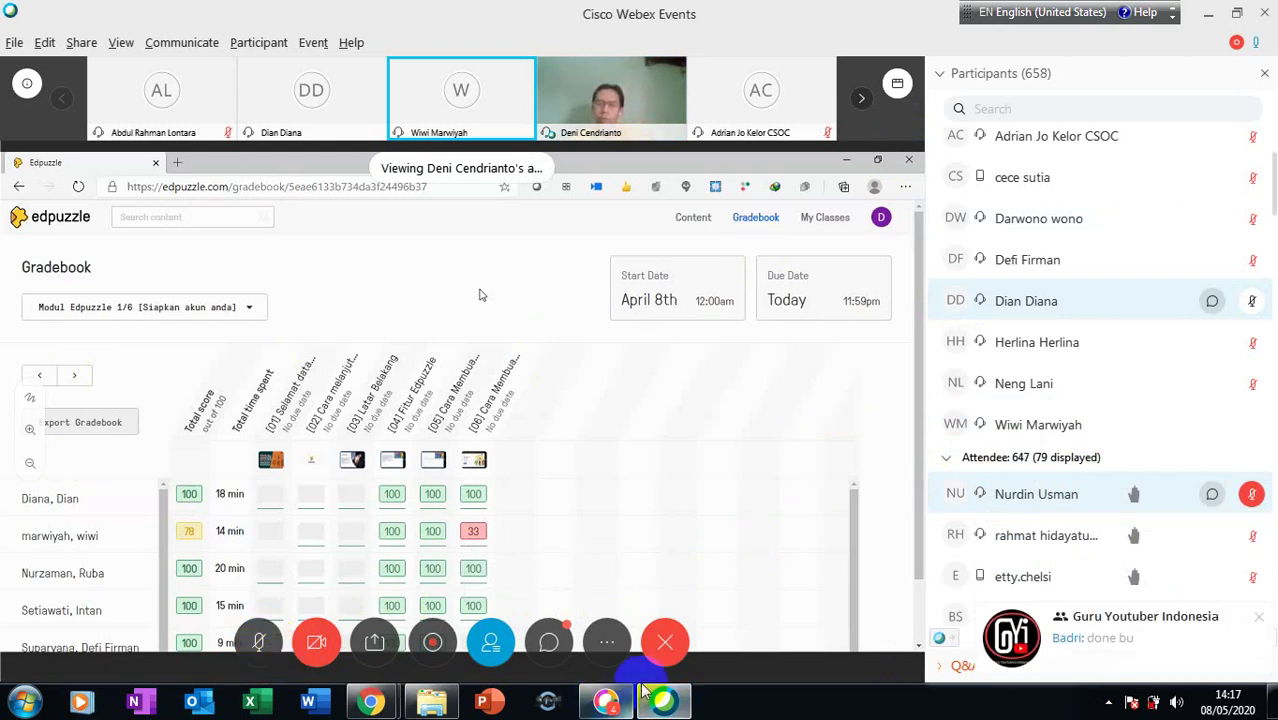
pyautogui.click(1257, 618)
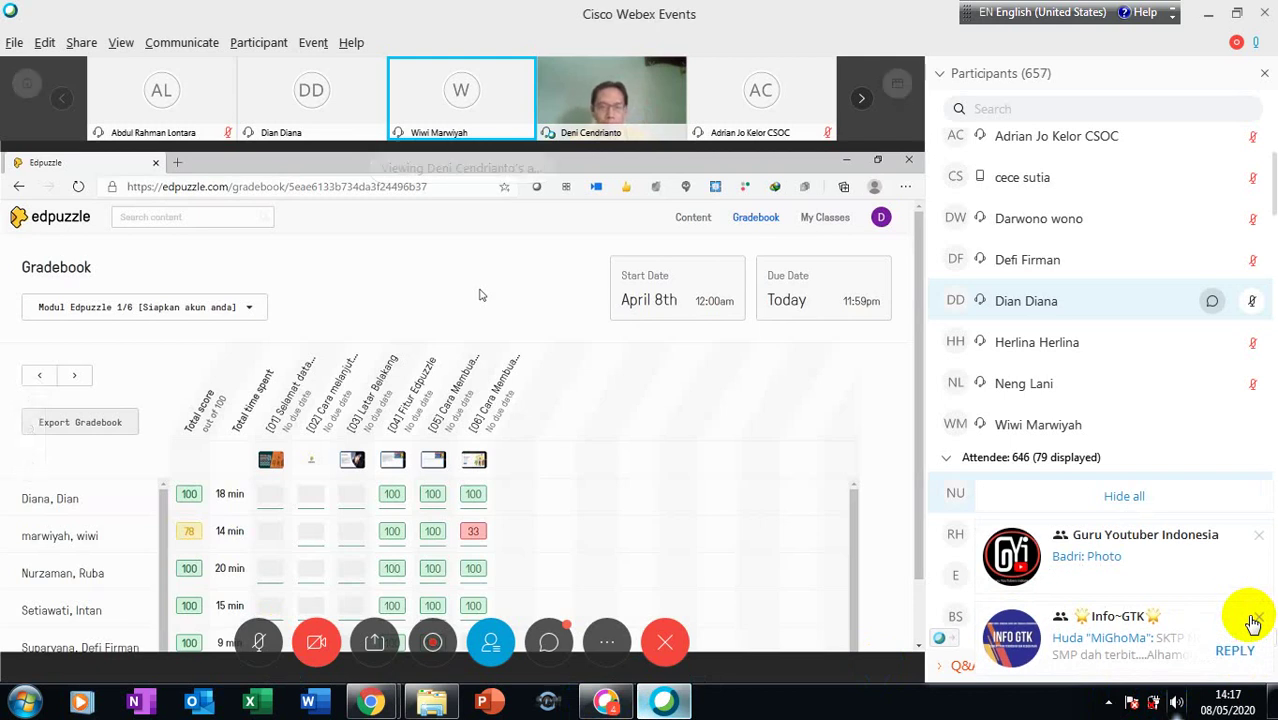
pyautogui.click(1203, 507)
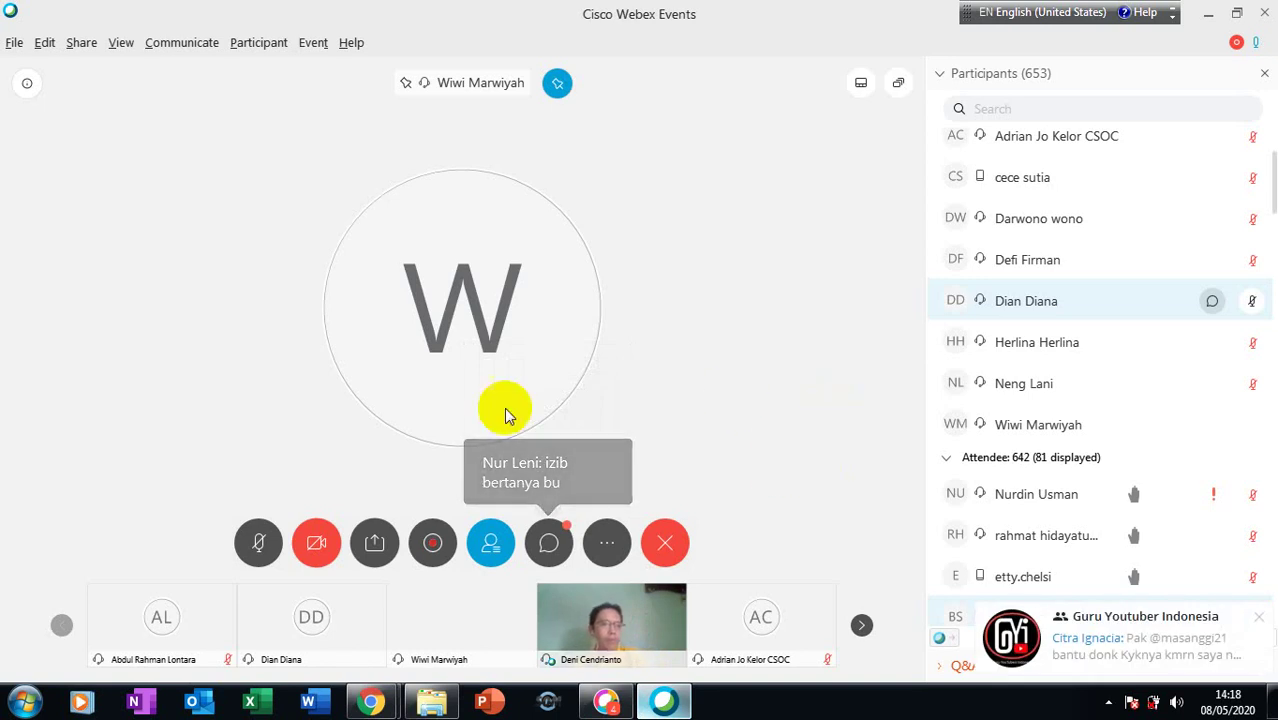
# Step: Mute the host's own microphone and hide all chat notifications that cover the participant list
pyautogui.click(261, 543)
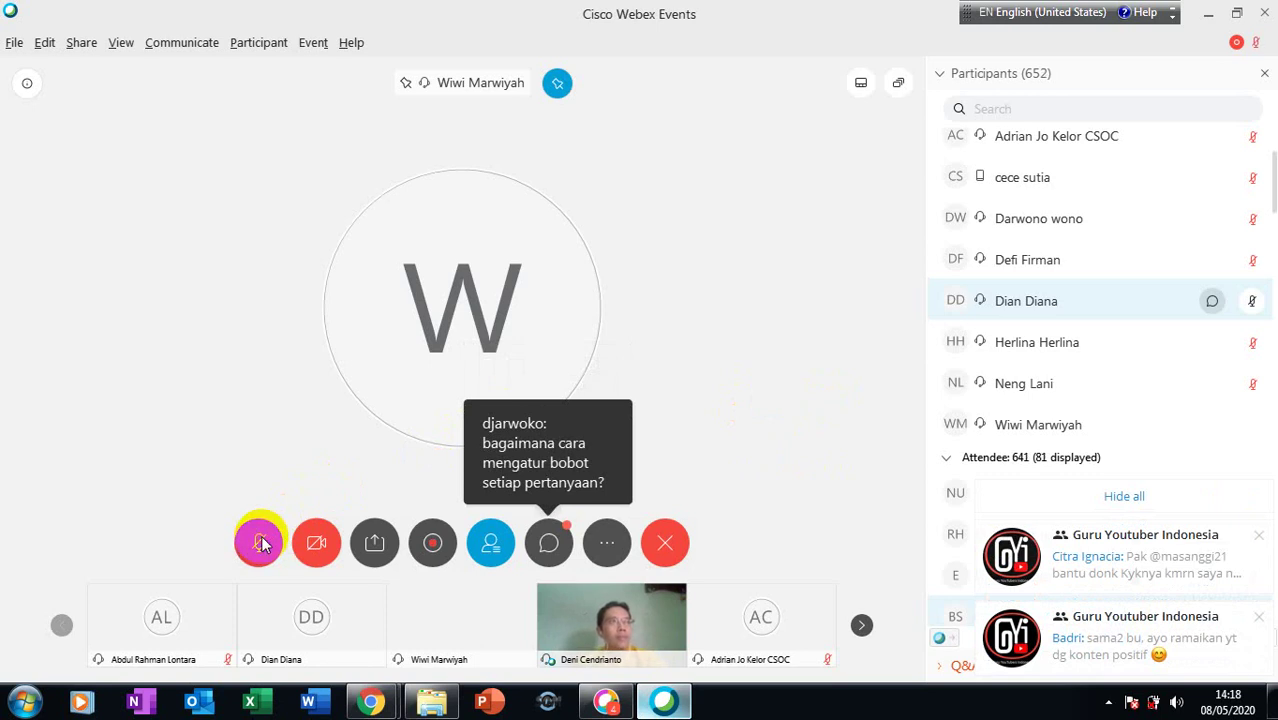
pyautogui.click(1050, 493)
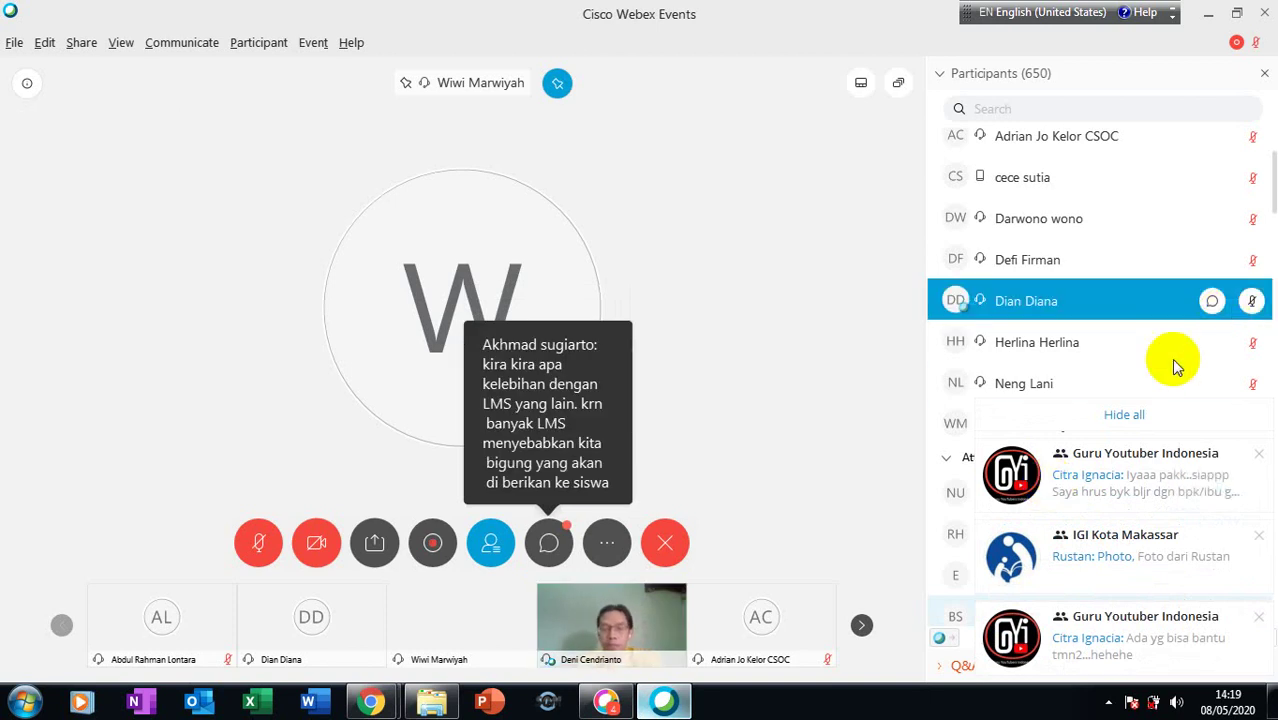
pyautogui.click(1150, 302)
pyautogui.click(1150, 415)
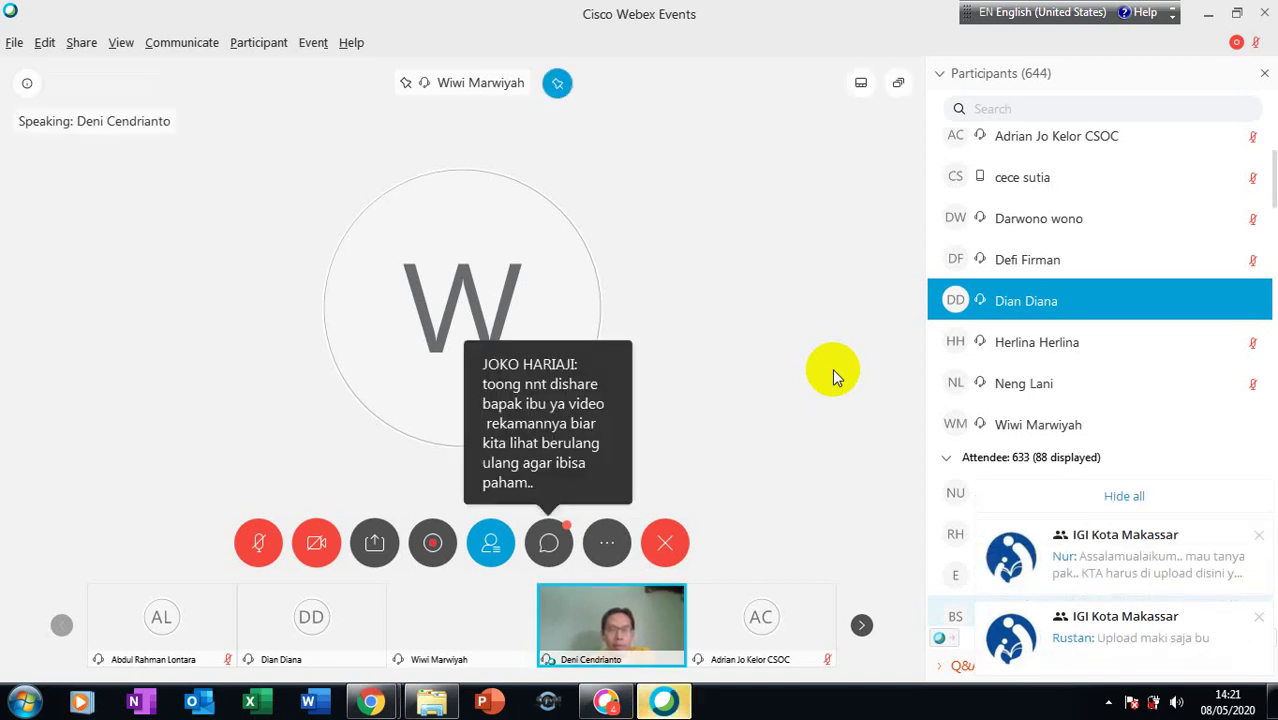
pyautogui.click(1148, 499)
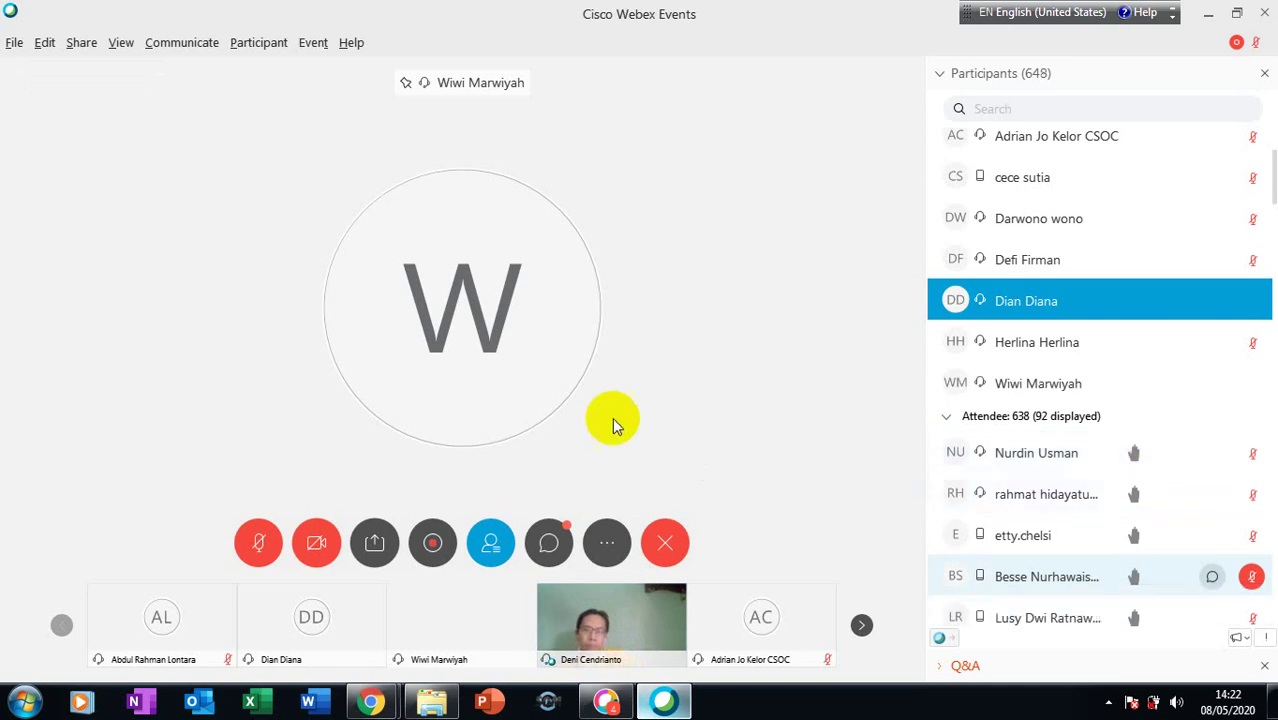
# Step: Unmute the host's own microphone, and unmute the first raised-hand attendee before muting that attendee again
pyautogui.click(258, 541)
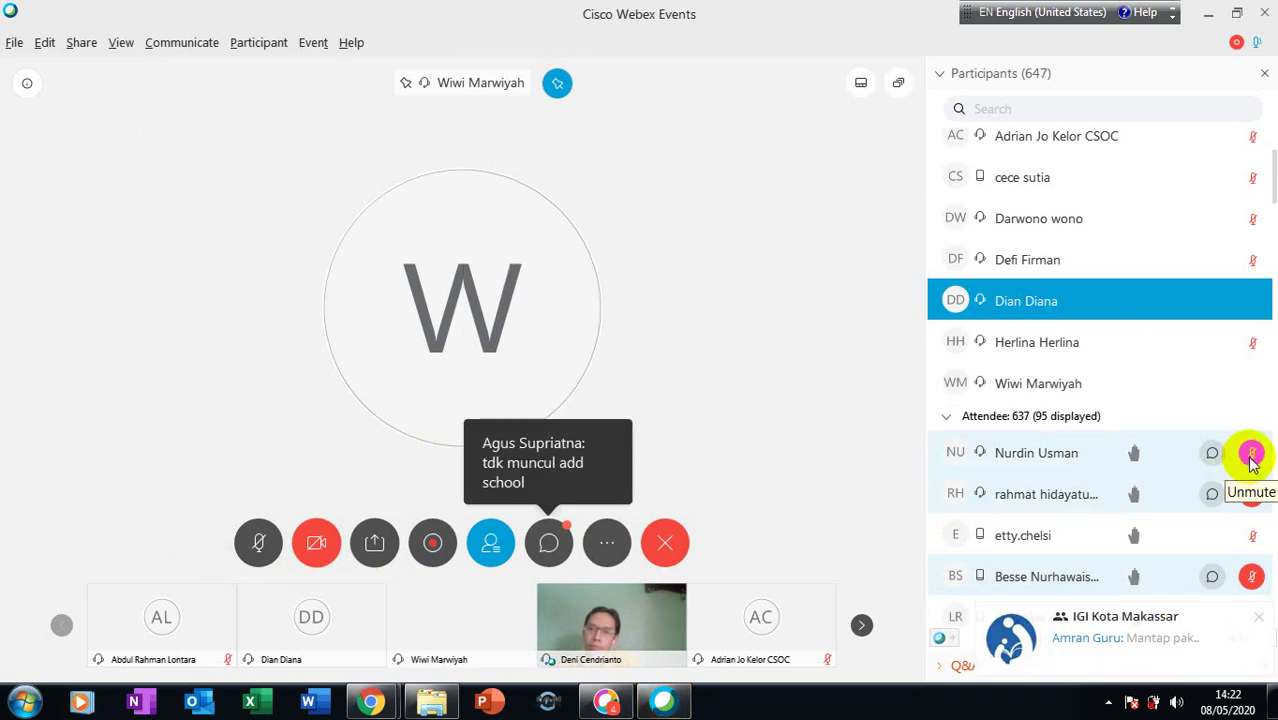
pyautogui.click(1251, 455)
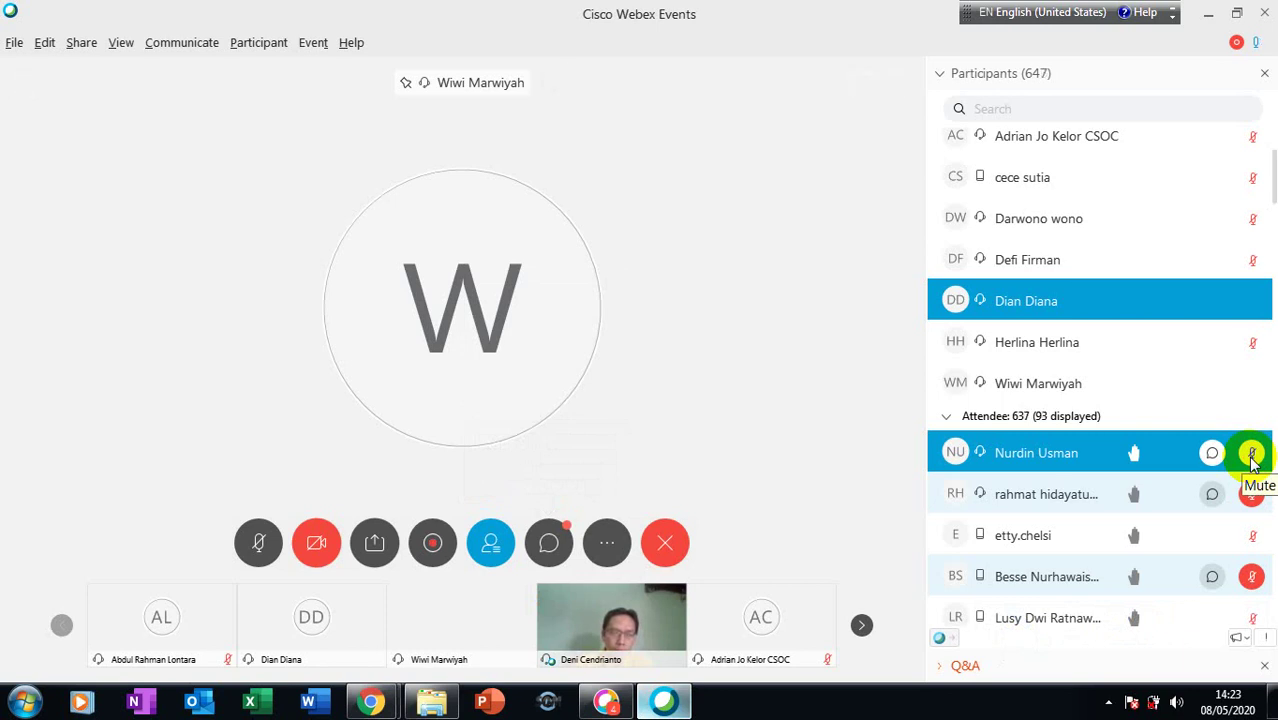
pyautogui.click(1253, 457)
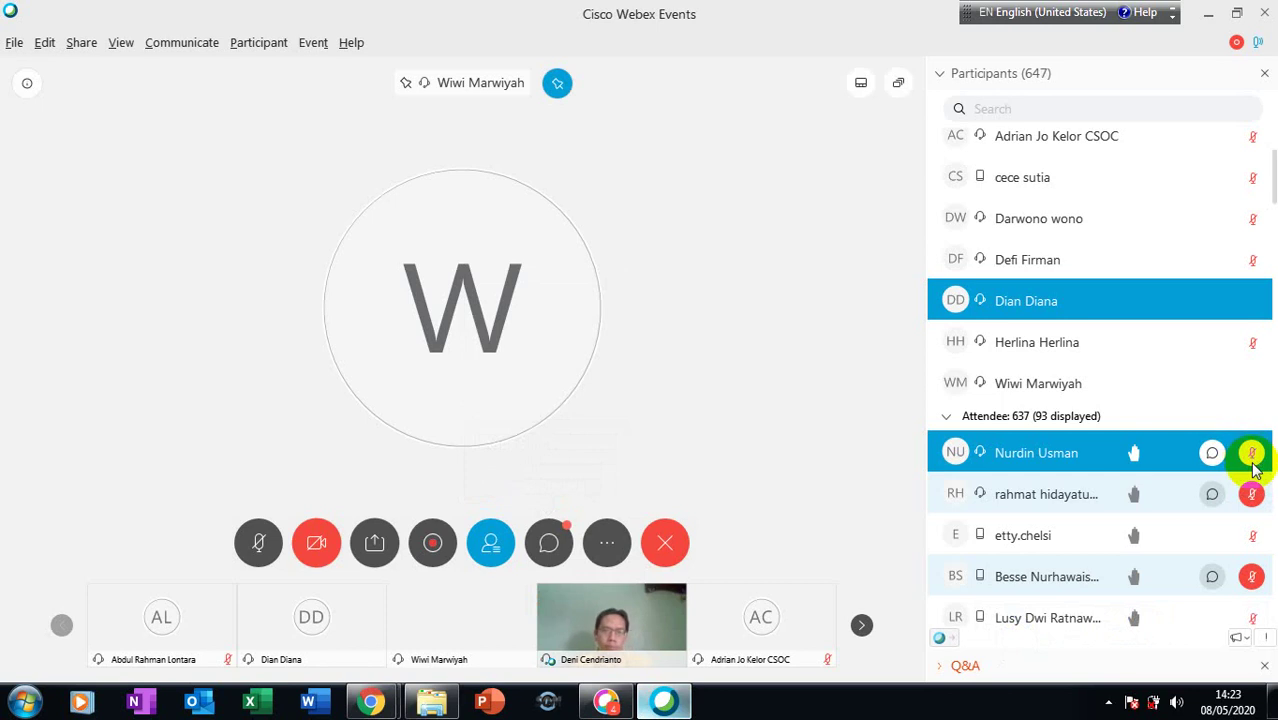
# Step: Unmute the next raised-hand attendees, with initials RH, E and BS, one after another, muting RH again
pyautogui.click(1253, 491)
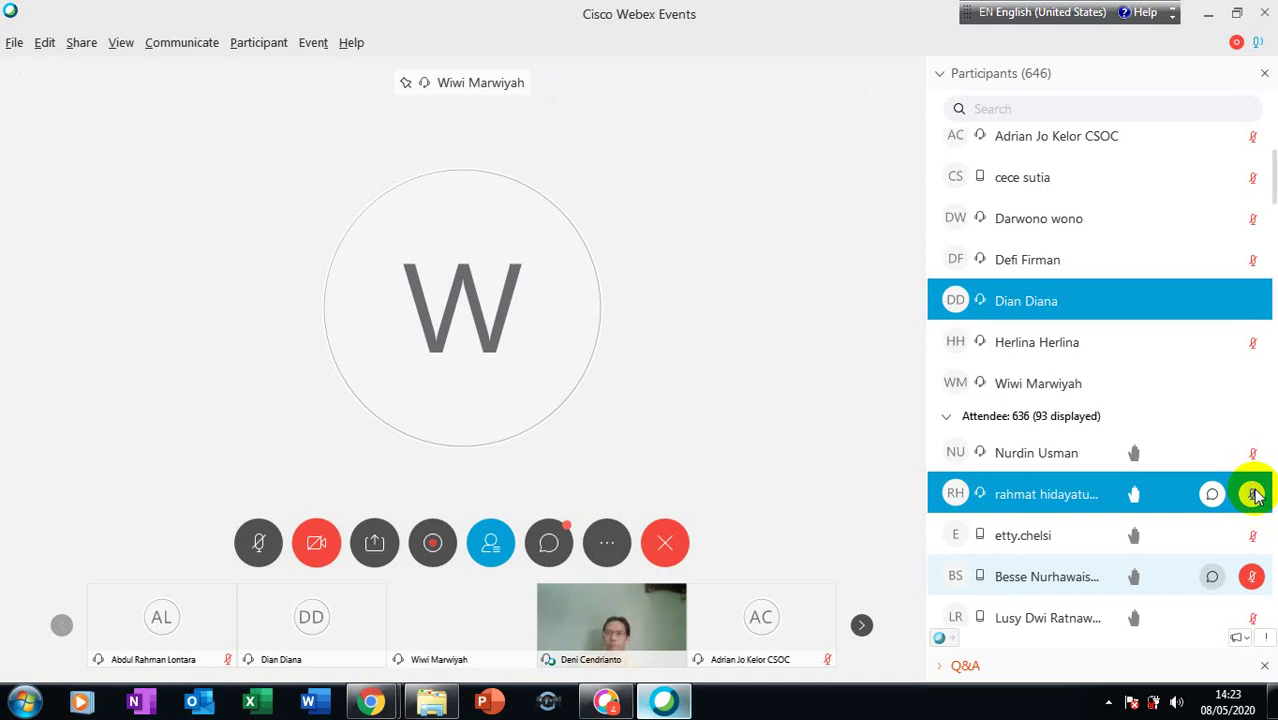
pyautogui.click(1252, 494)
pyautogui.click(1251, 538)
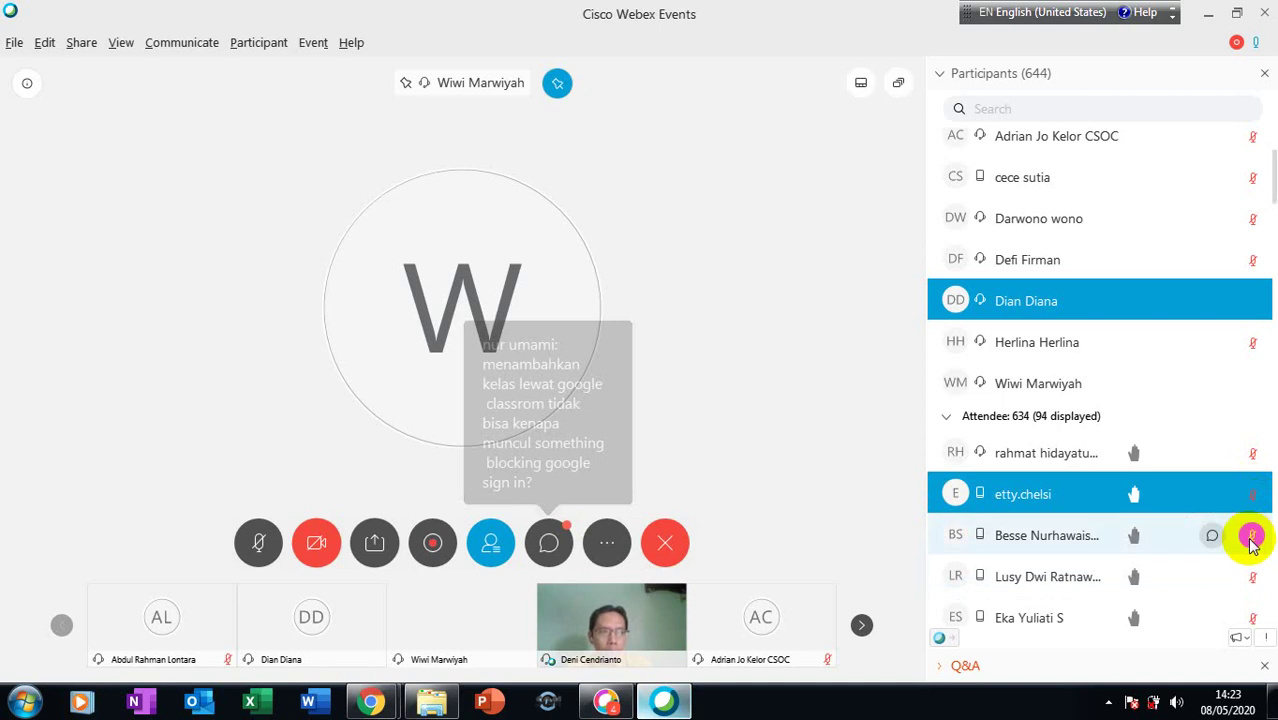
pyautogui.click(1251, 537)
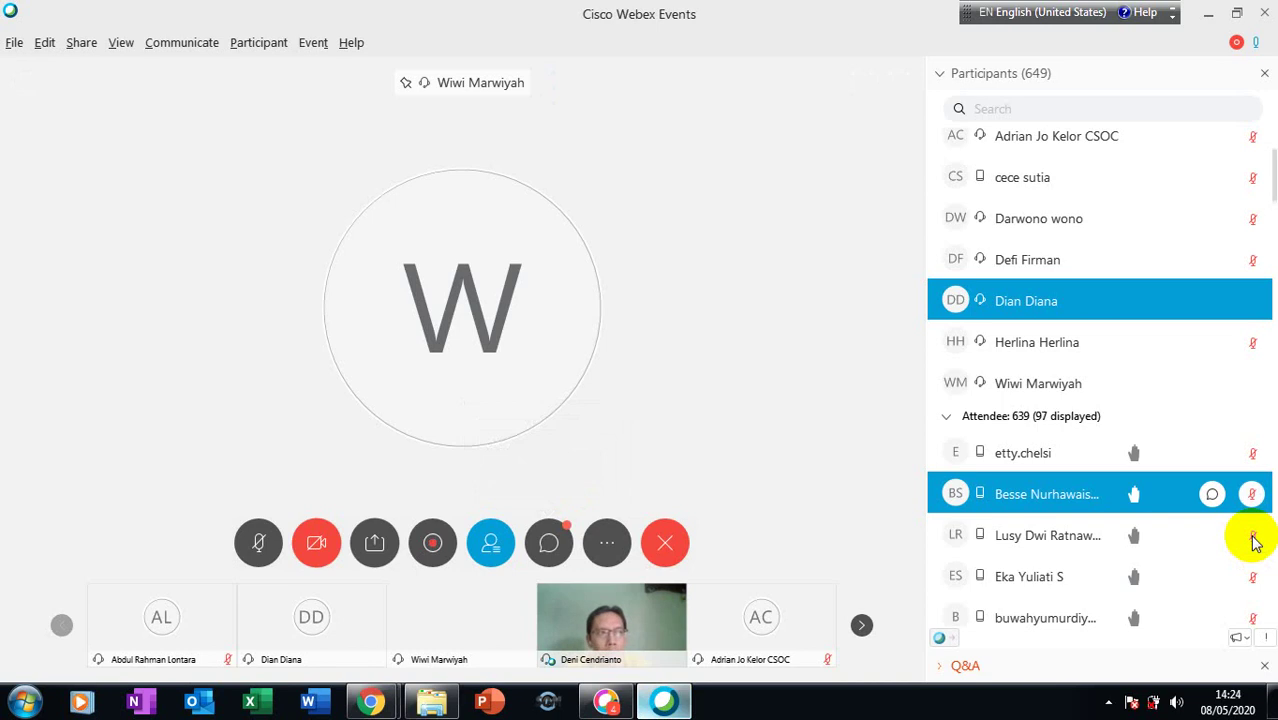
pyautogui.click(1254, 537)
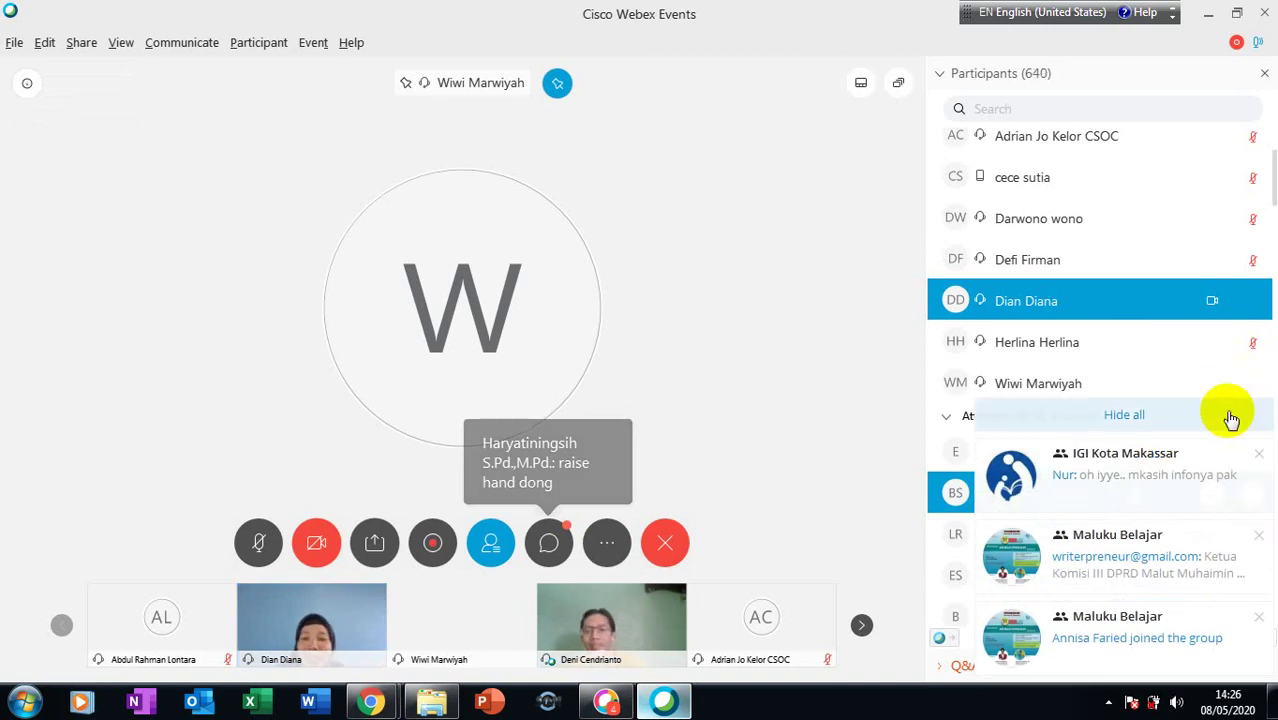
# Step: Find a raised-hand attendee near the end of the participant list and unmute them to ask a question
pyautogui.click(1231, 418)
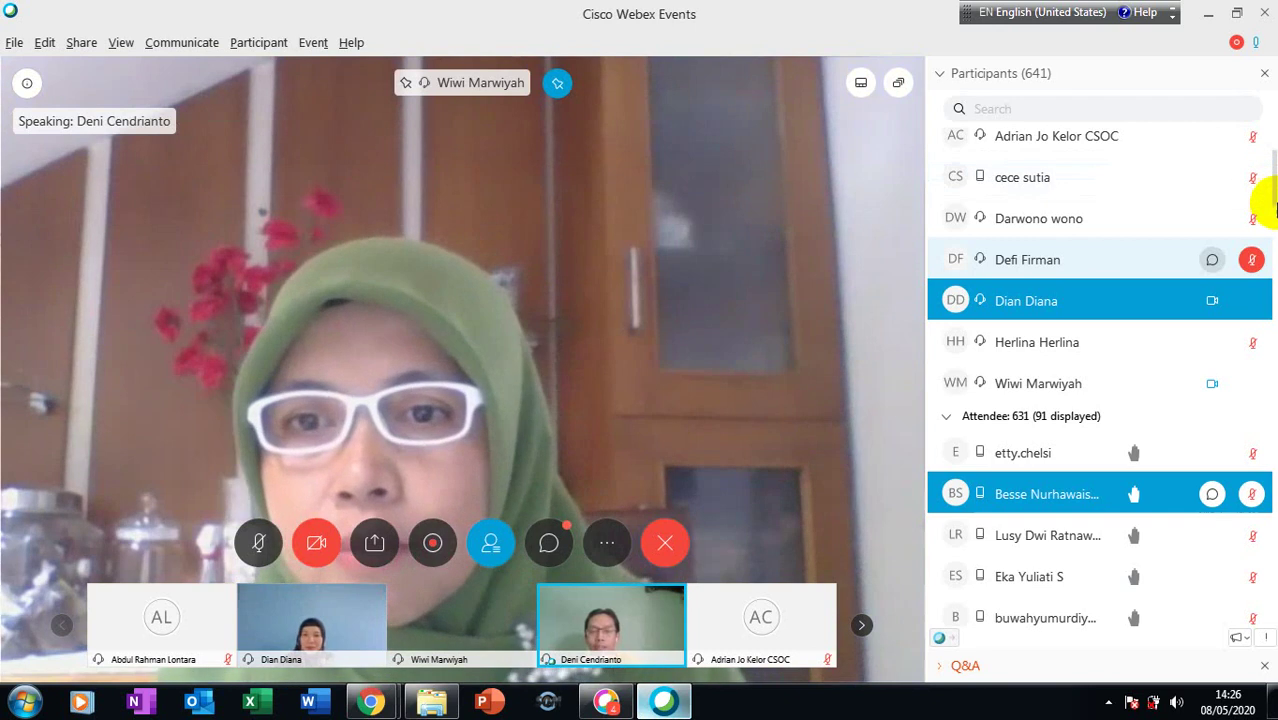
pyautogui.moveTo(1275, 205); pyautogui.dragTo(1272, 592)
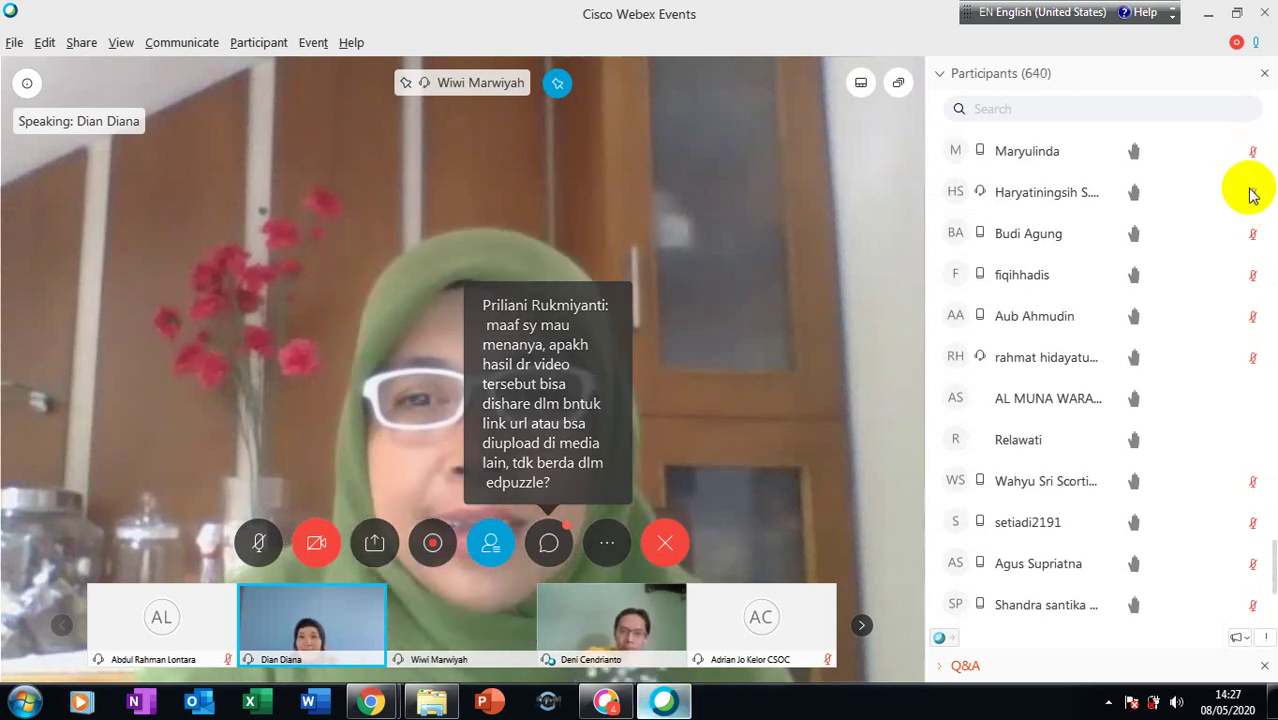
pyautogui.scroll(-1, 1255, 198)
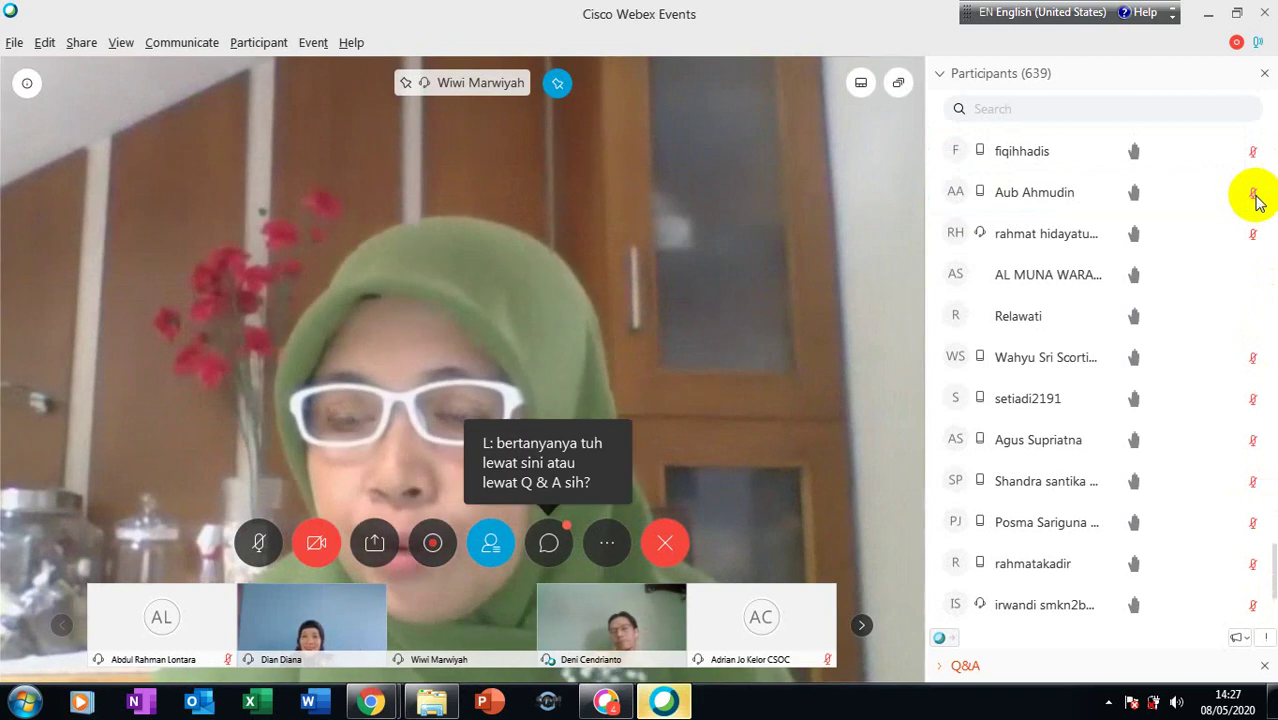
pyautogui.click(1248, 238)
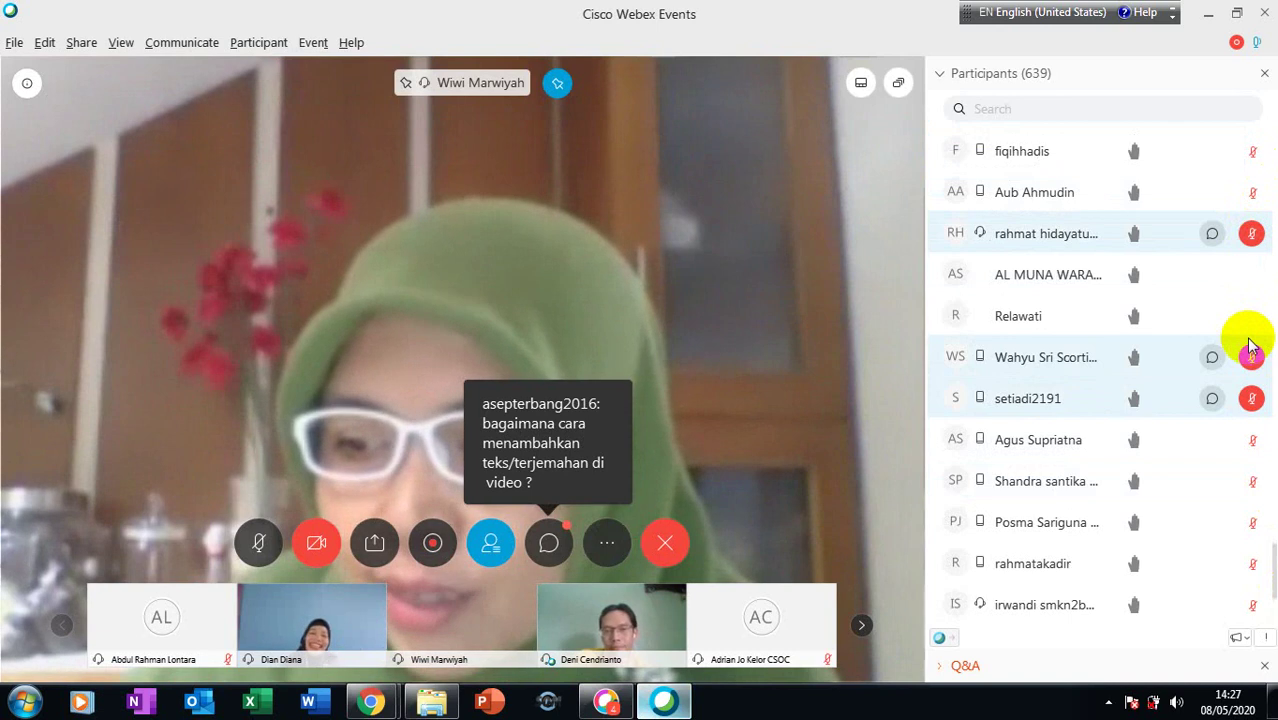
pyautogui.scroll(-5, 1248, 345)
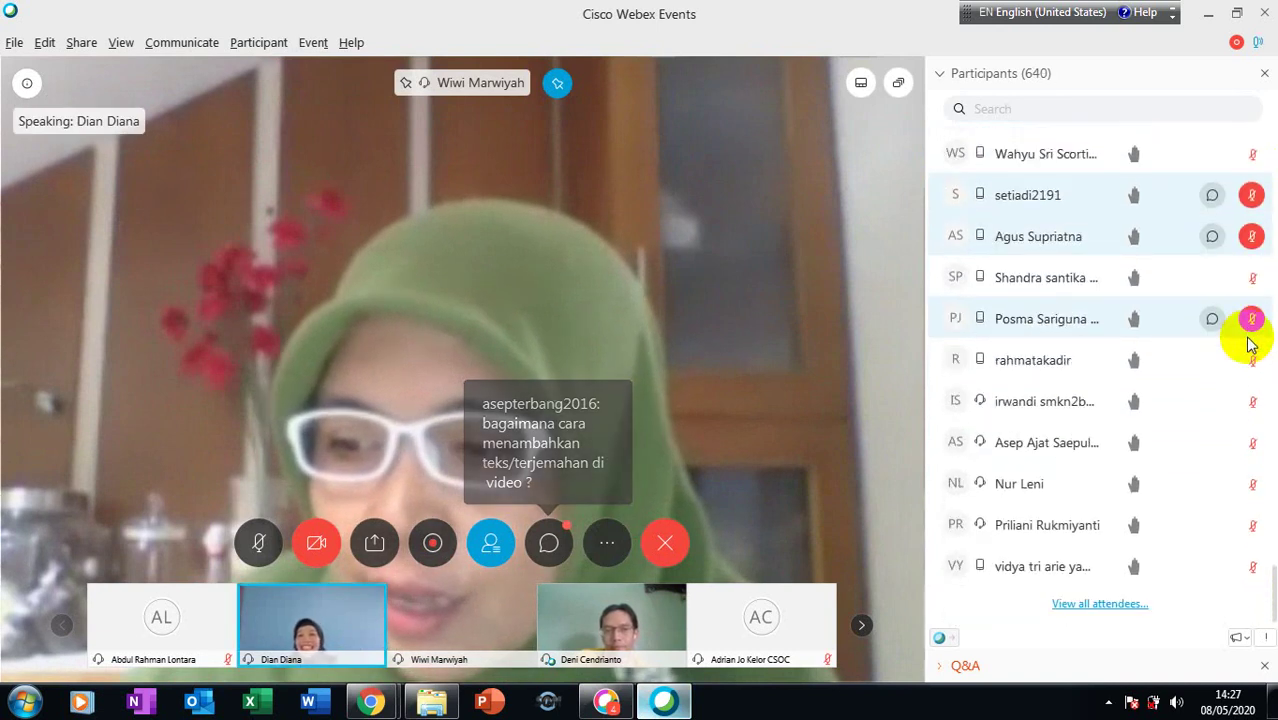
pyautogui.scroll(7, 1250, 342)
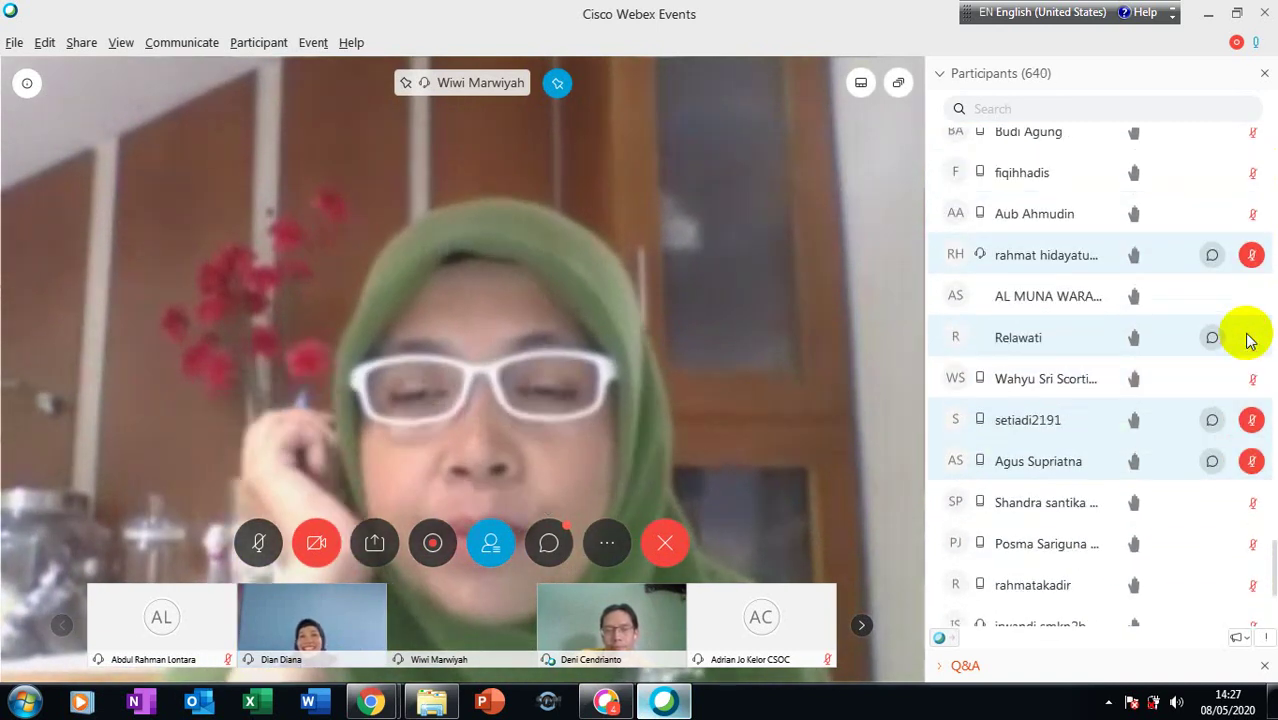
pyautogui.scroll(1, 1248, 340)
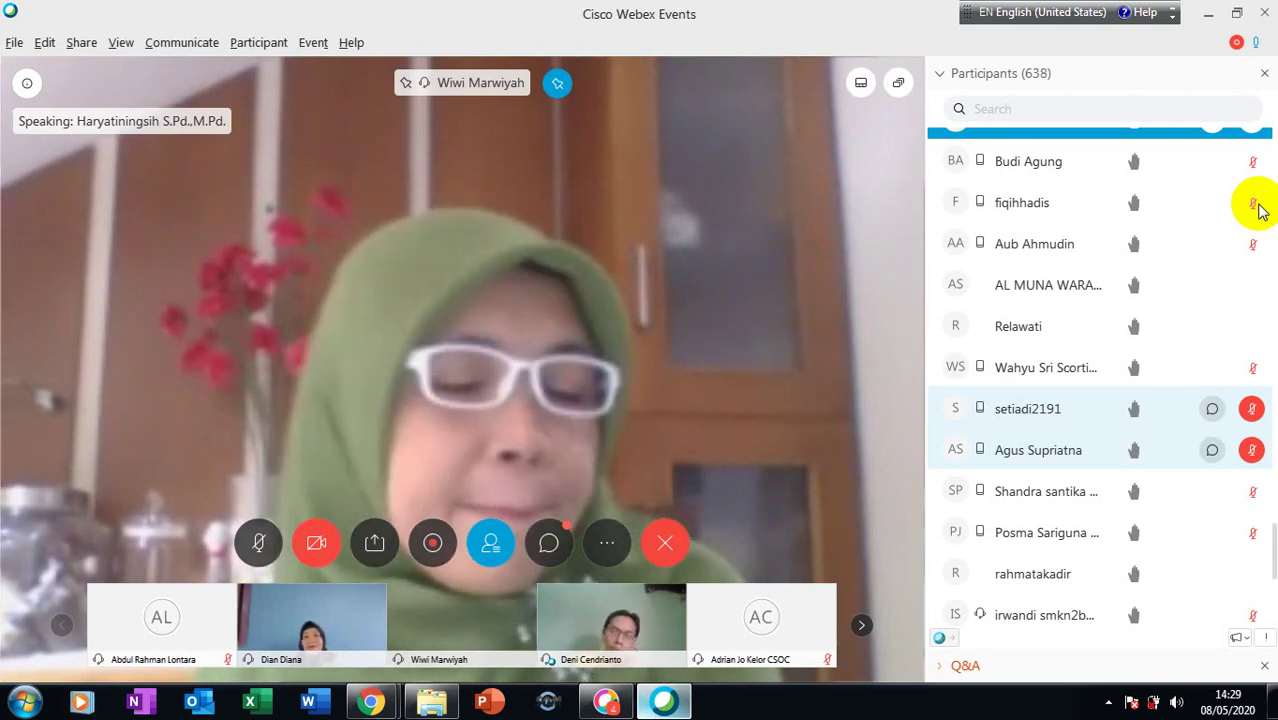
# Step: Return to the attendee with initials HS in the raised-hand list and mute them after their question
pyautogui.scroll(-1, 1259, 210)
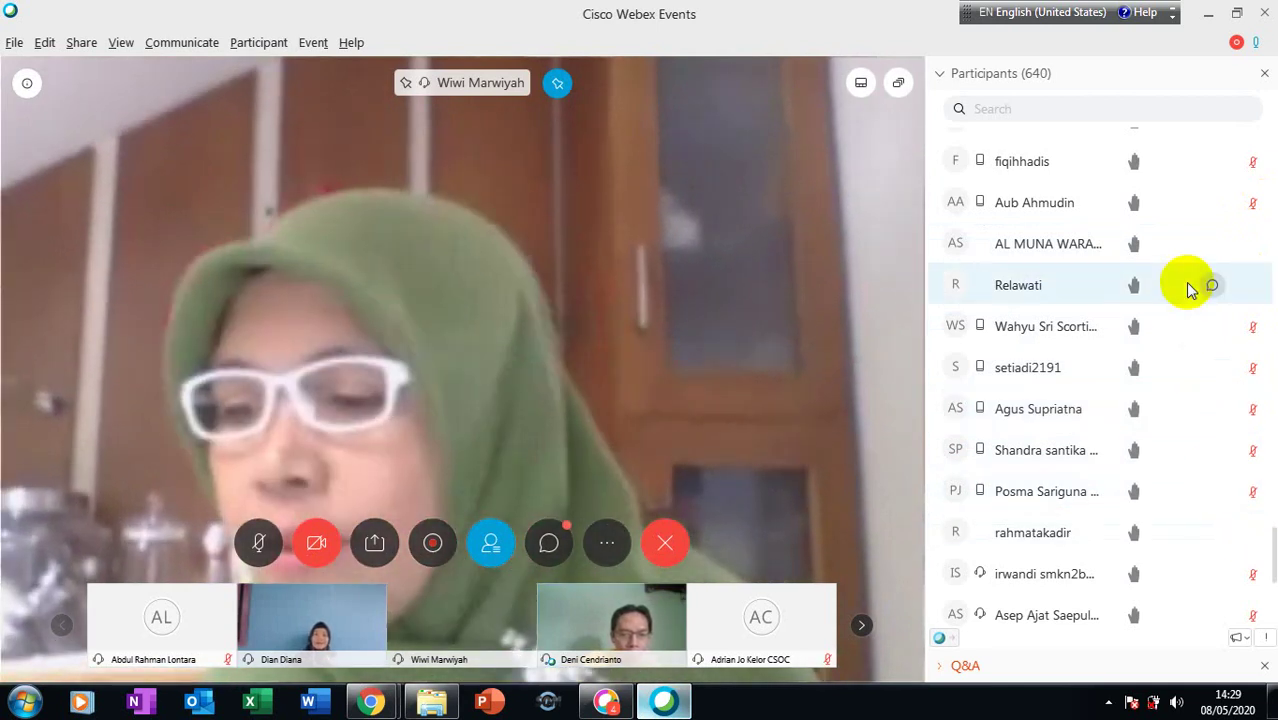
pyautogui.scroll(1, 1188, 287)
pyautogui.scroll(1, 1186, 282)
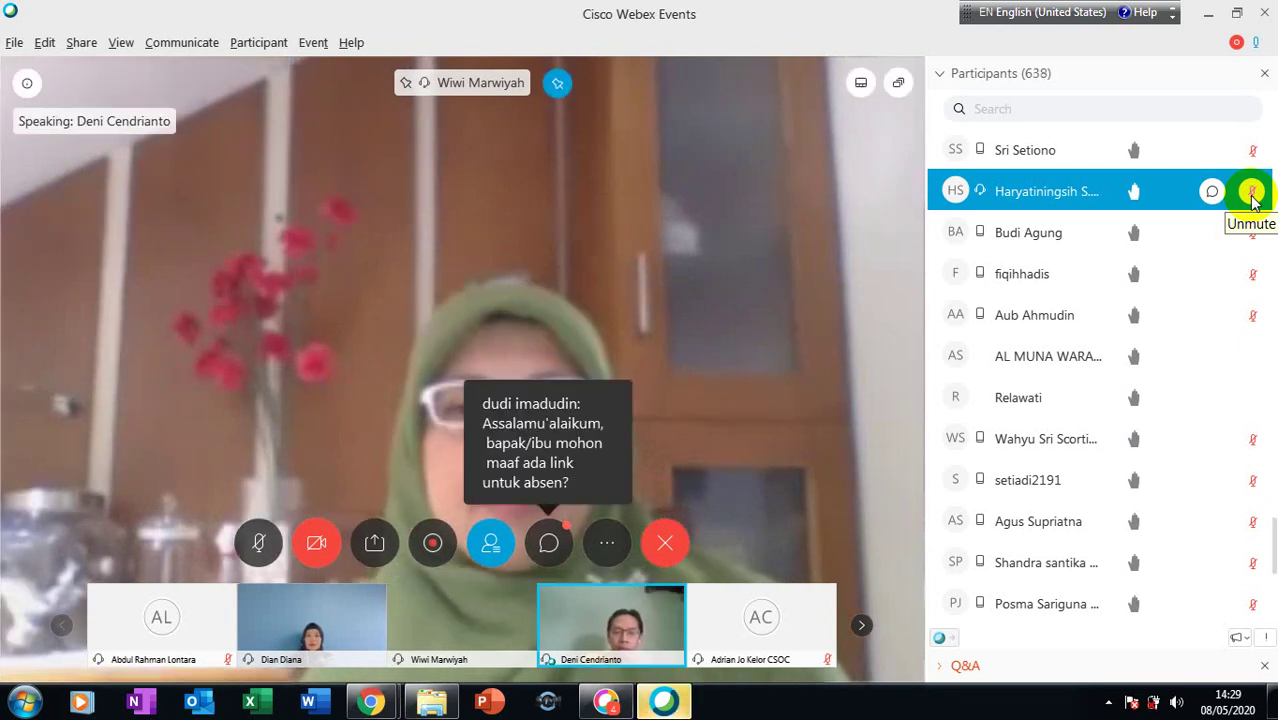
# Step: Release the locked video view, try locking it on the second listed panelist for Me, and unlock it again
pyautogui.click(557, 86)
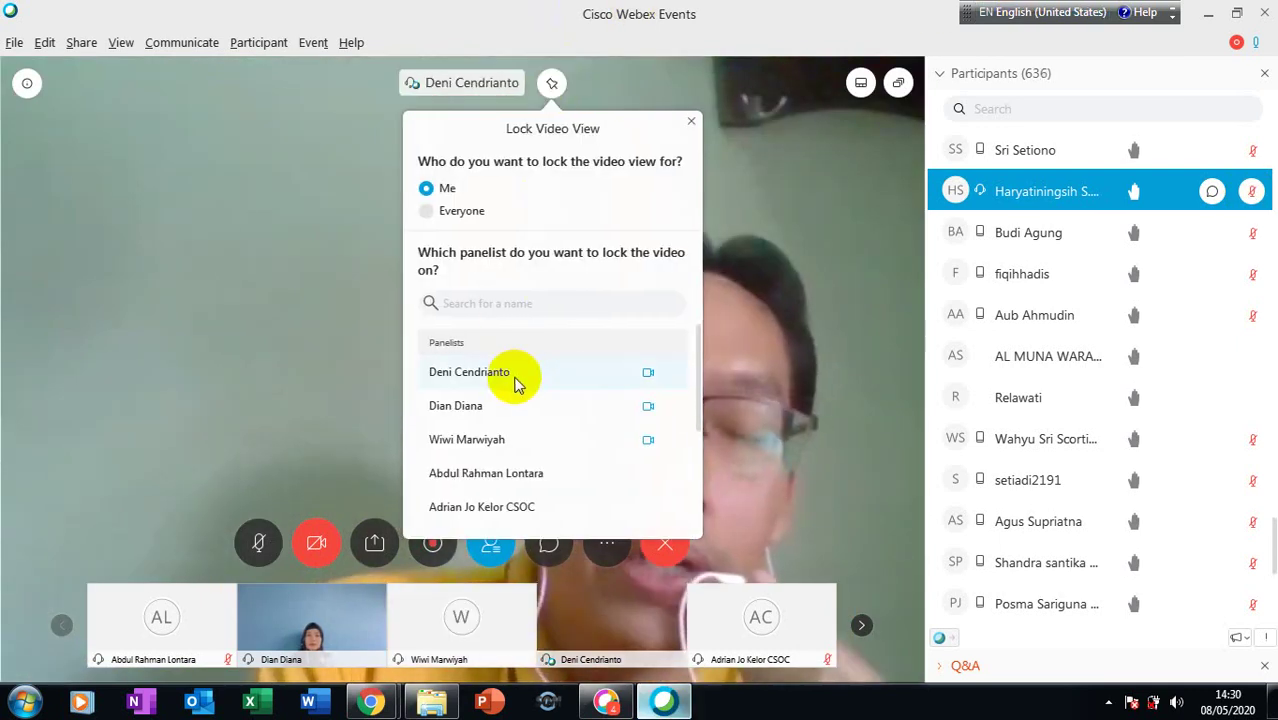
pyautogui.click(513, 405)
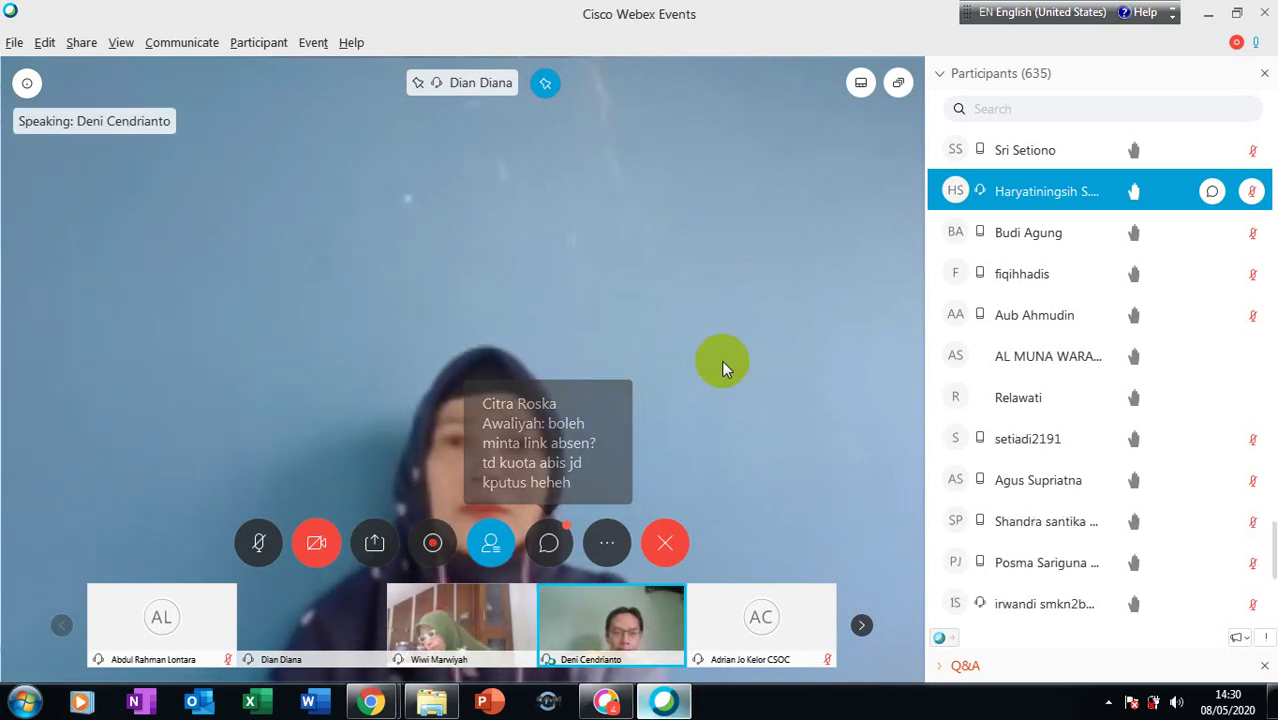
pyautogui.click(542, 86)
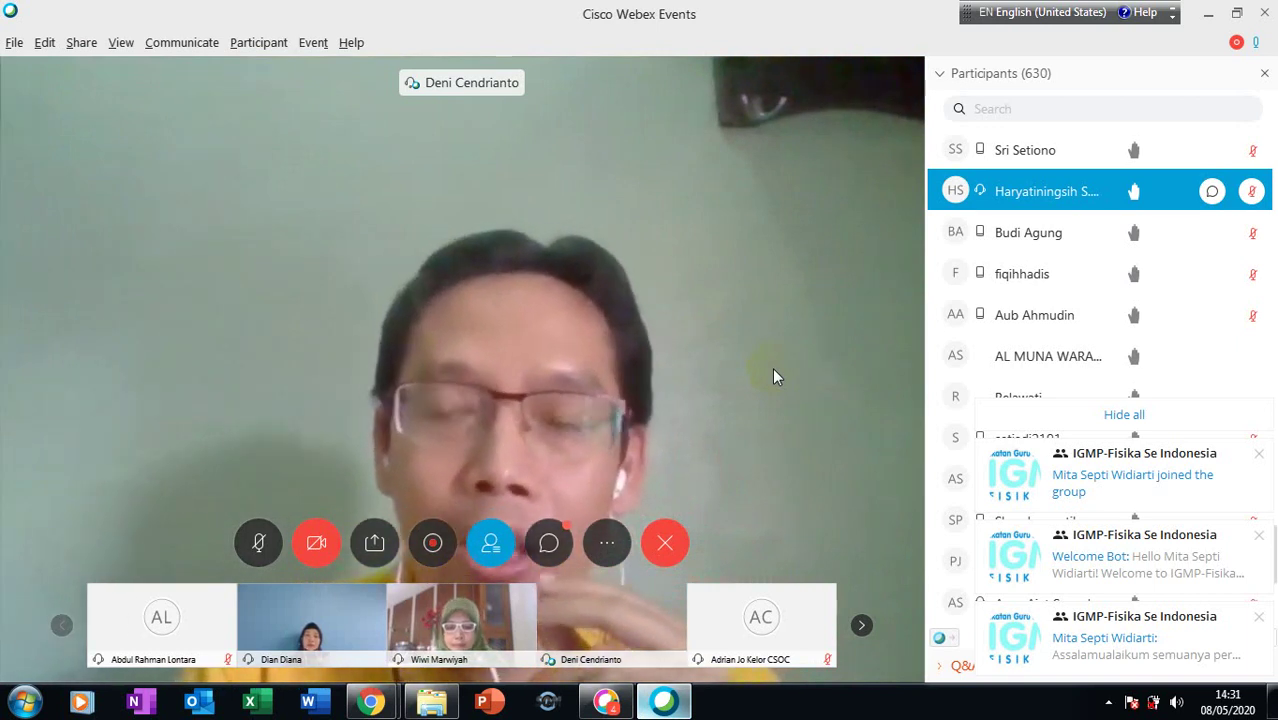
# Step: Hide the chat notifications, and unmute the raised-hand attendee AS listed just above SP before muting them again
pyautogui.click(1162, 418)
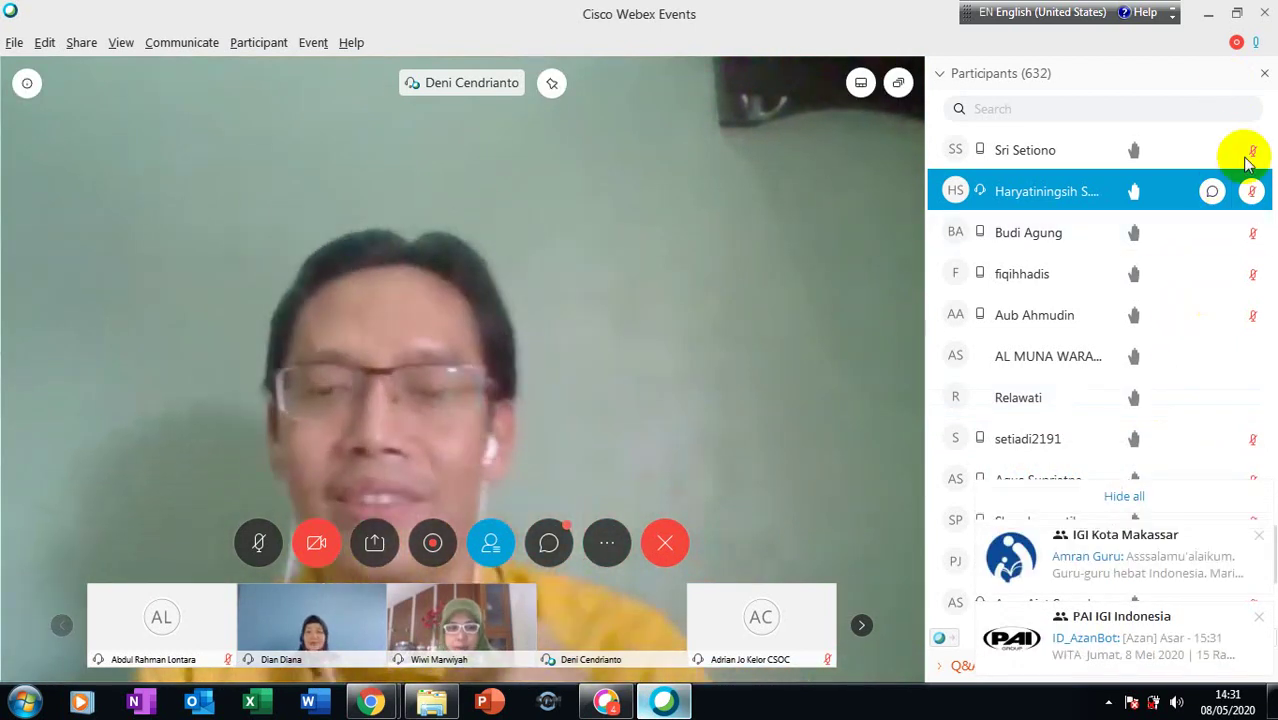
pyautogui.click(1222, 505)
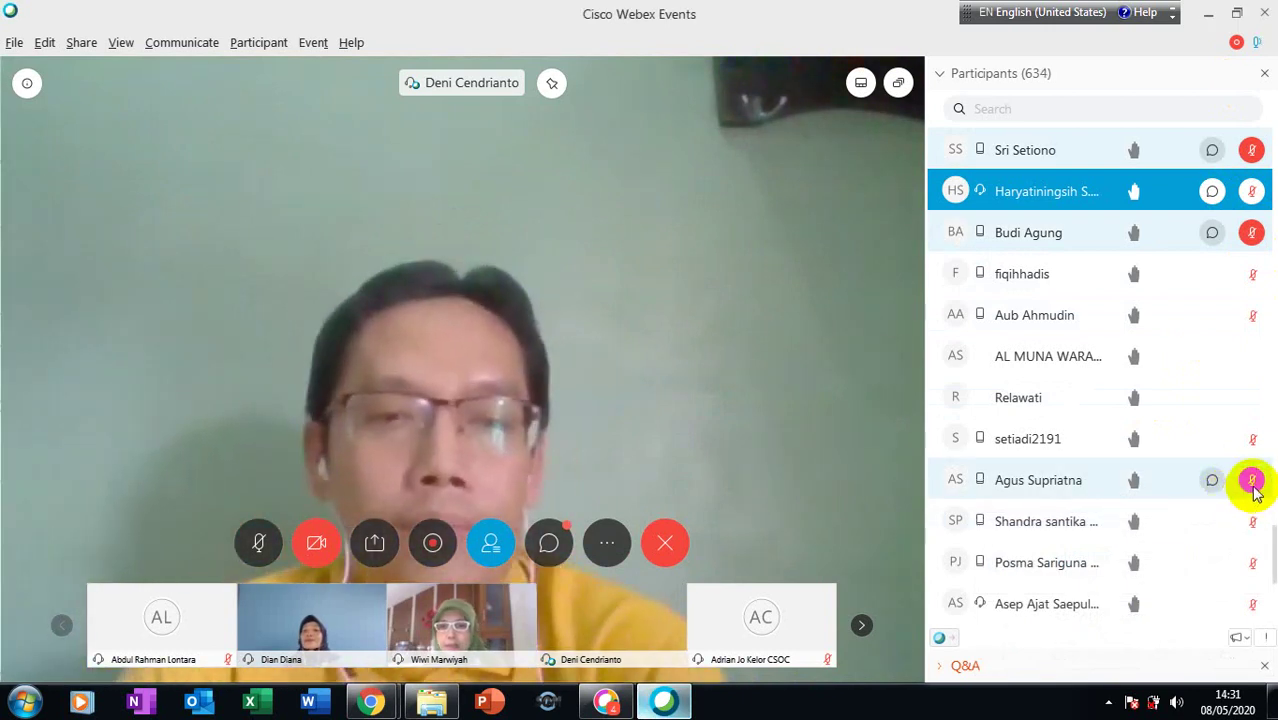
pyautogui.click(1252, 481)
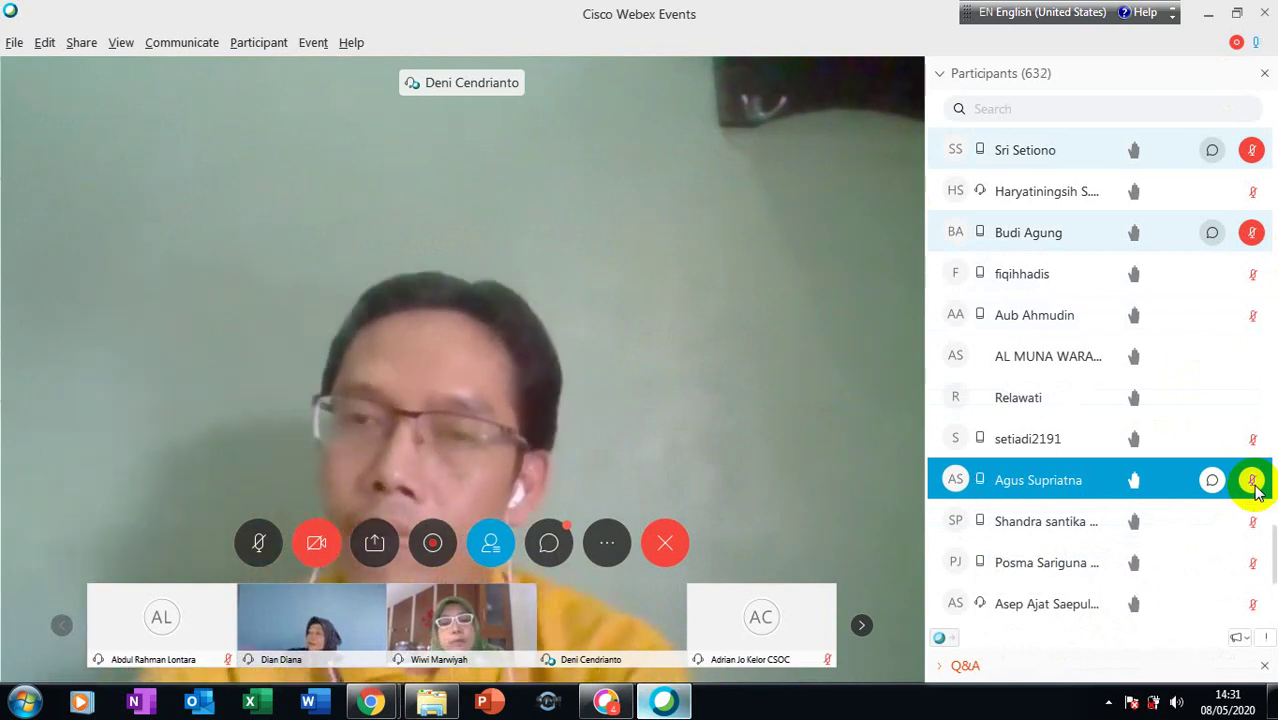
pyautogui.click(1253, 482)
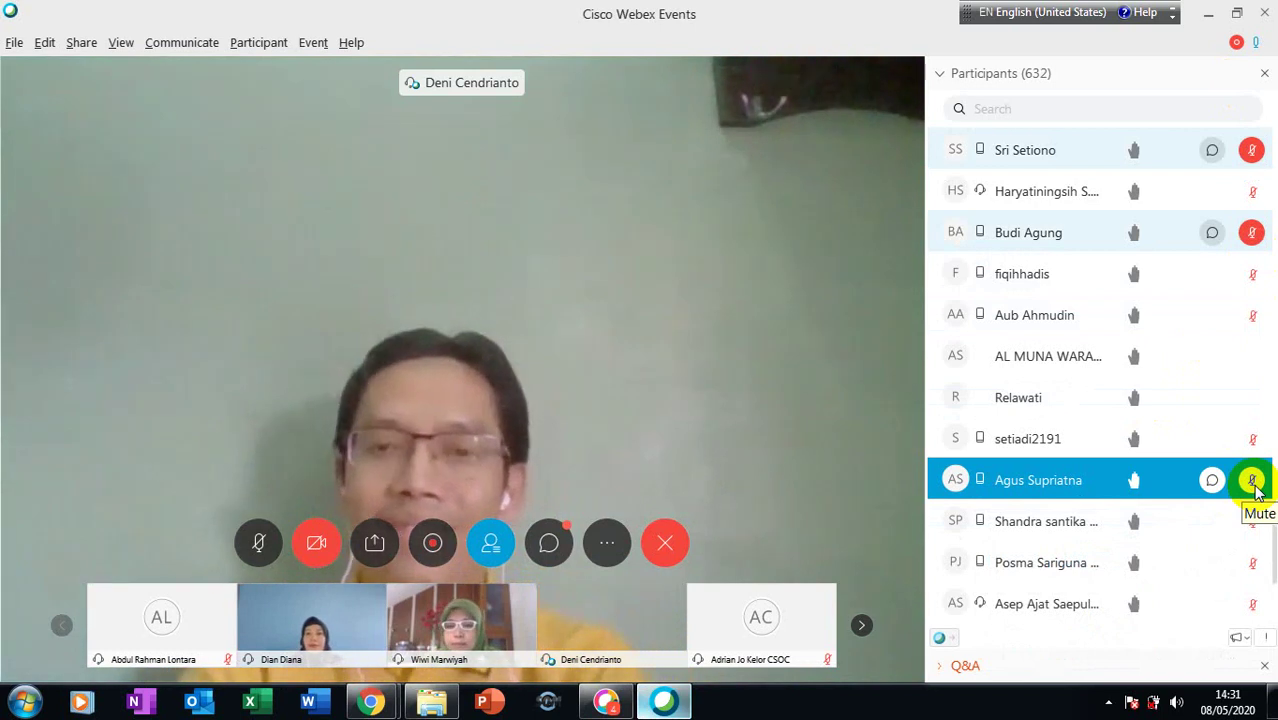
pyautogui.click(1253, 482)
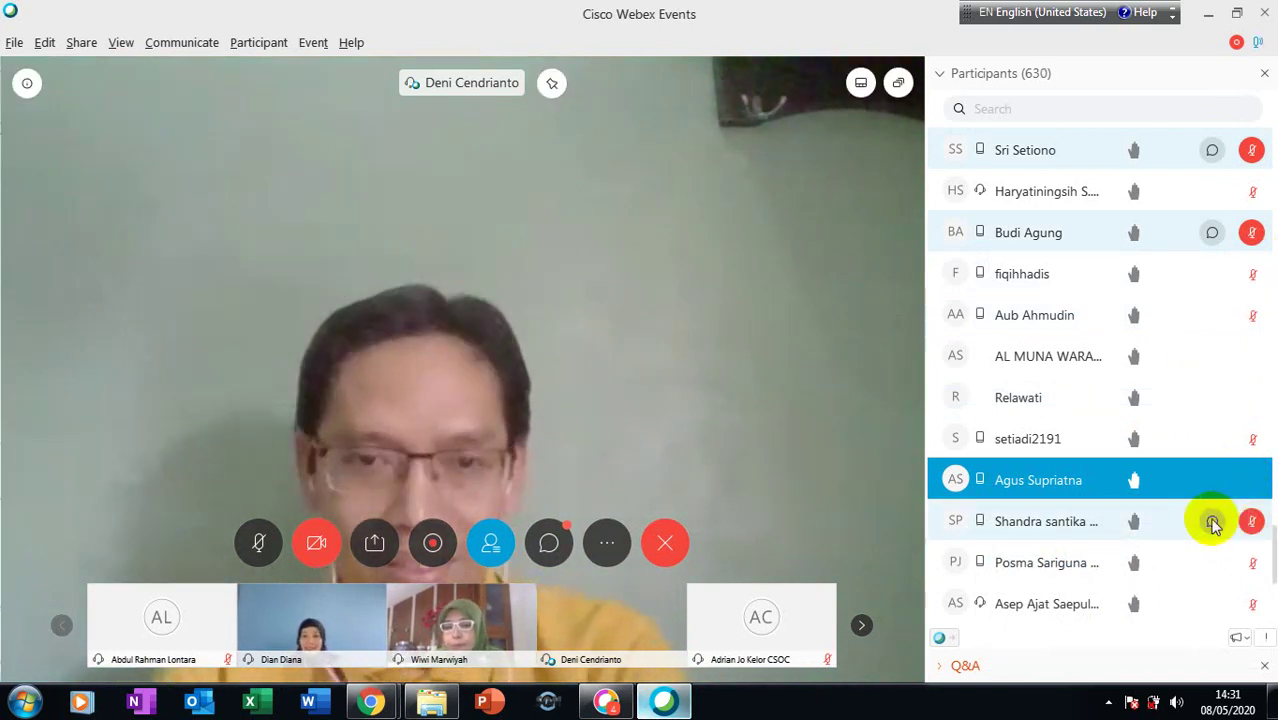
# Step: Dismiss the pop-up covering the end of the participant list and give the presenter role to the panelist with initials DD
pyautogui.scroll(-1, 1199, 527)
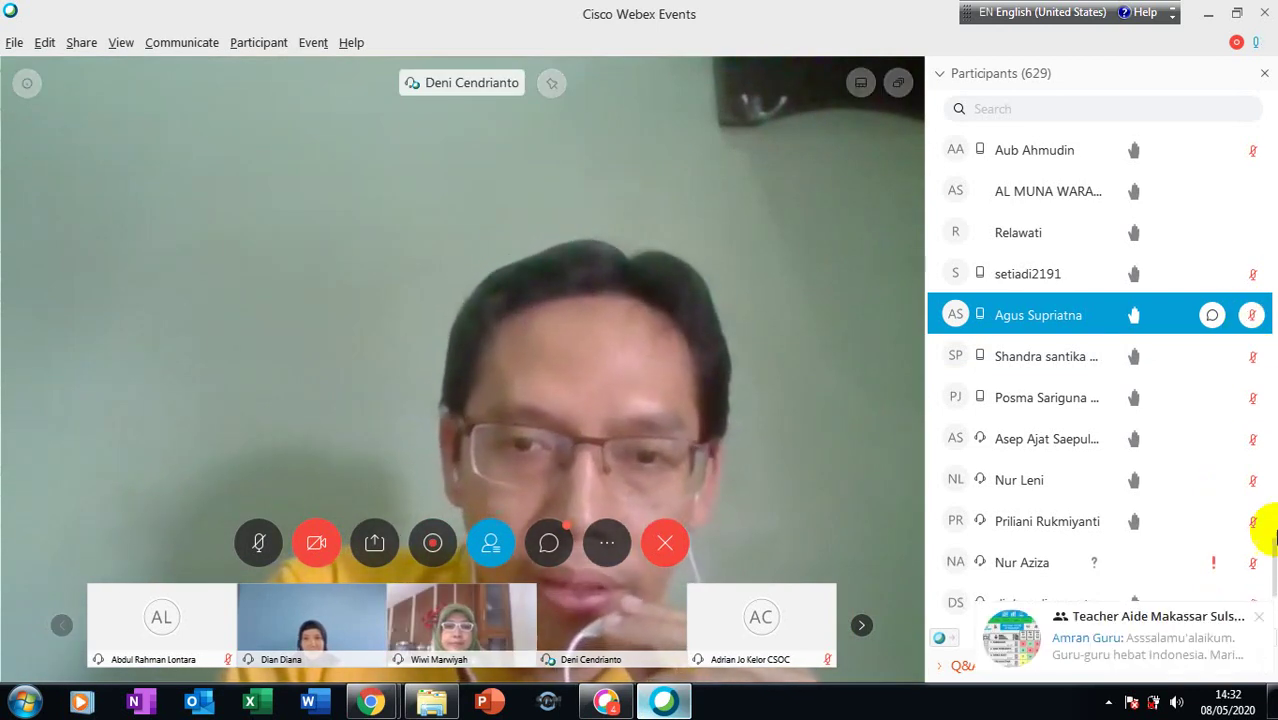
pyautogui.click(1259, 617)
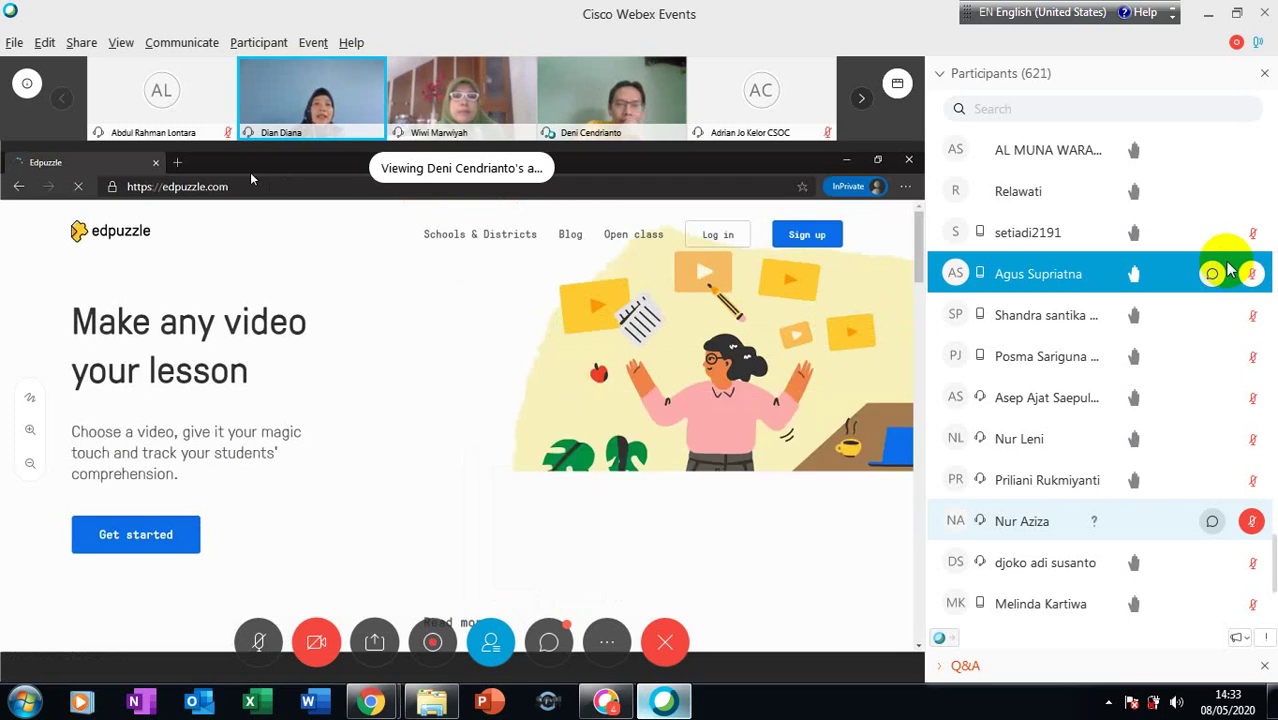
pyautogui.scroll(1, 1196, 216)
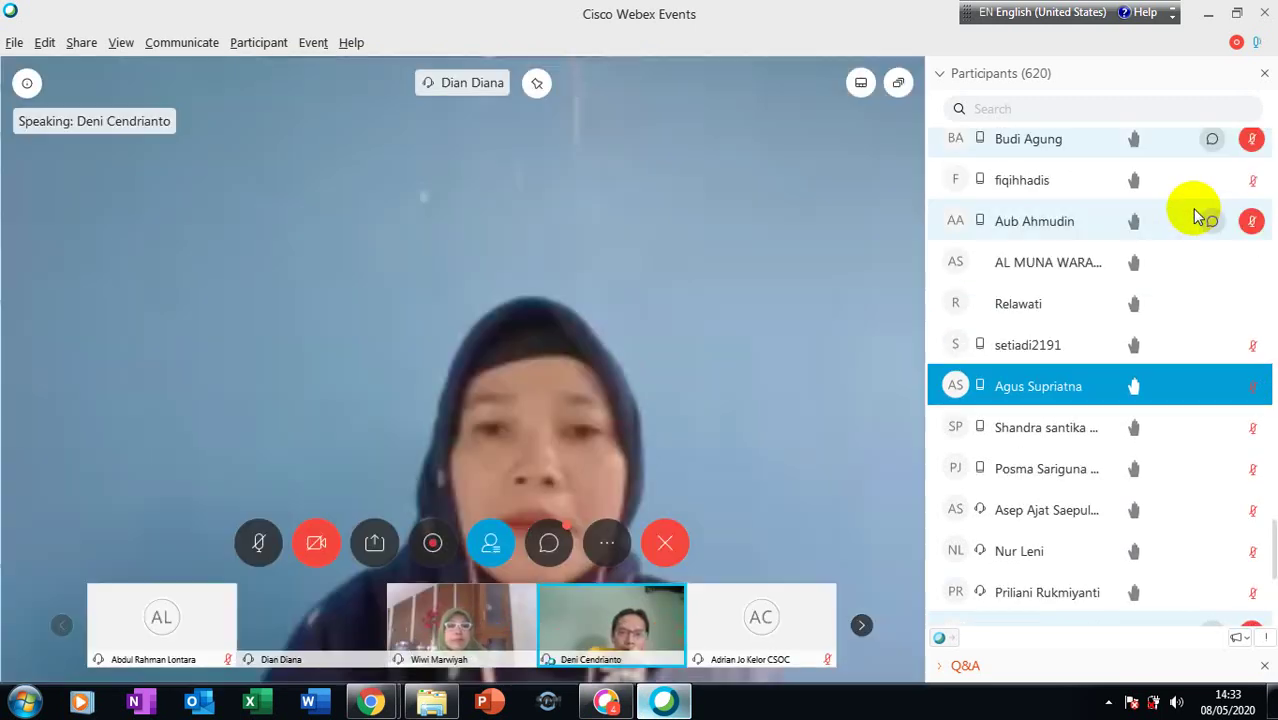
pyautogui.scroll(3, 1198, 216)
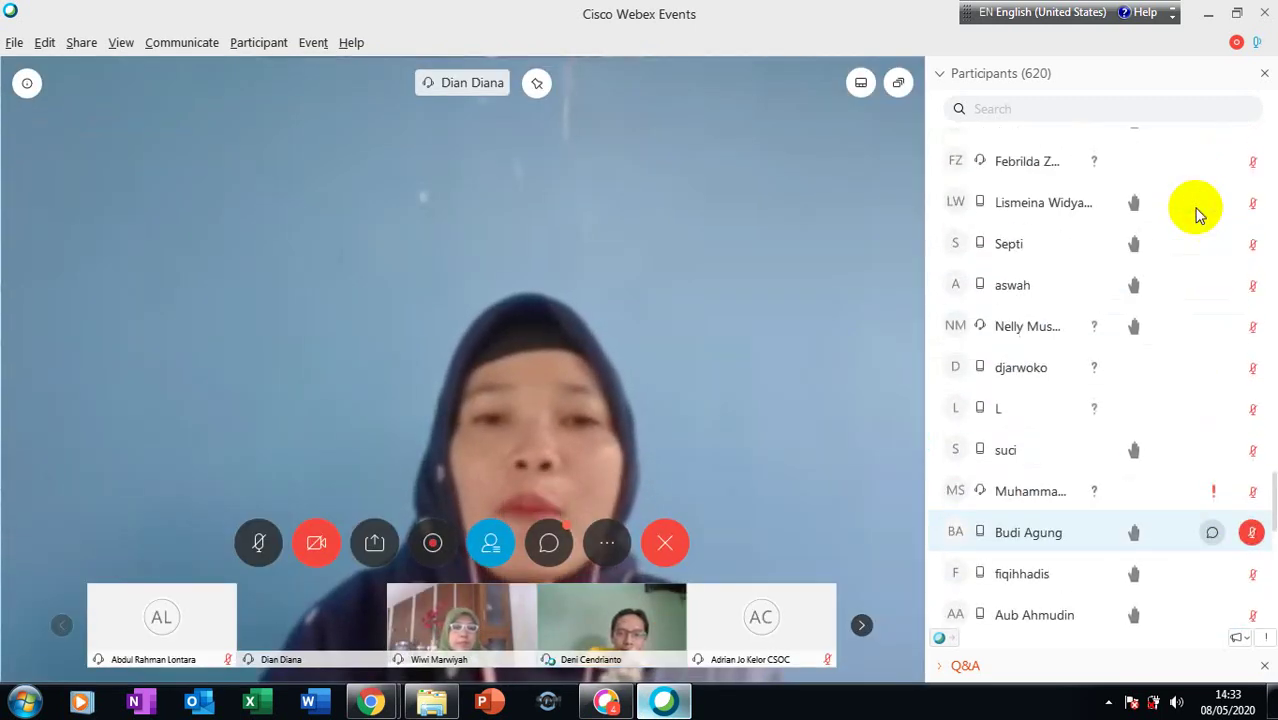
pyautogui.scroll(4, 1199, 214)
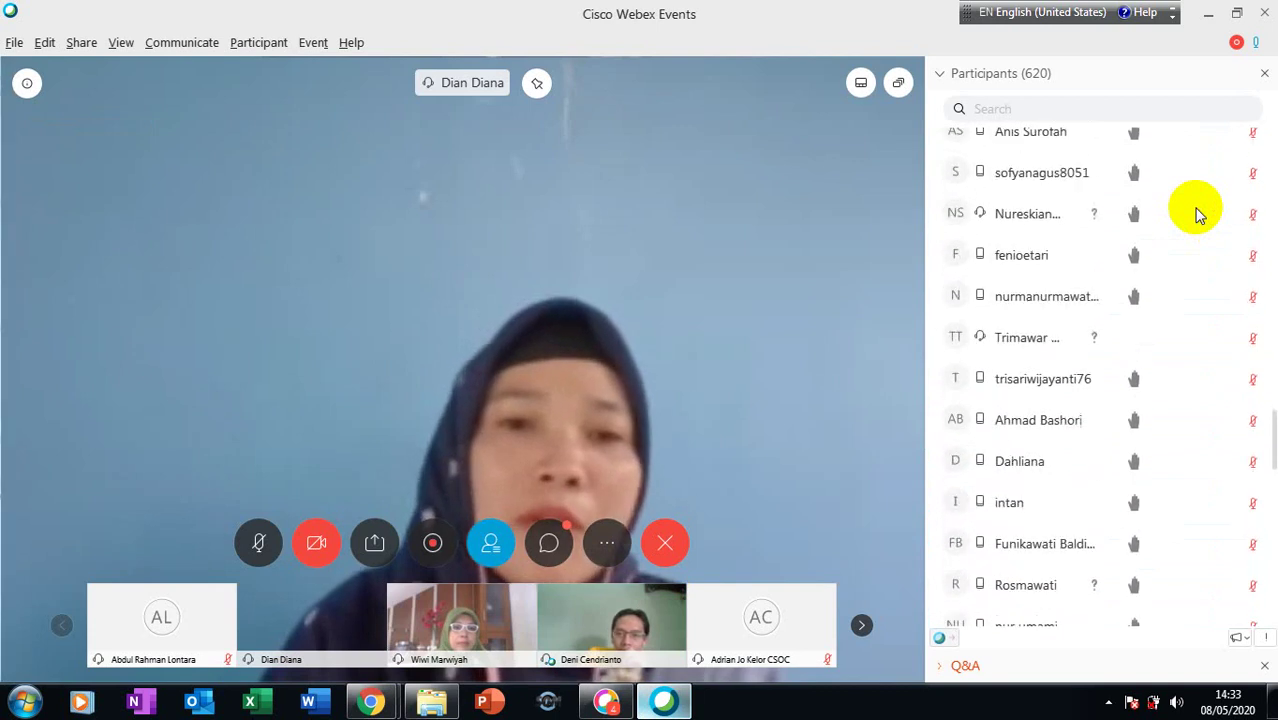
pyautogui.scroll(4, 1200, 214)
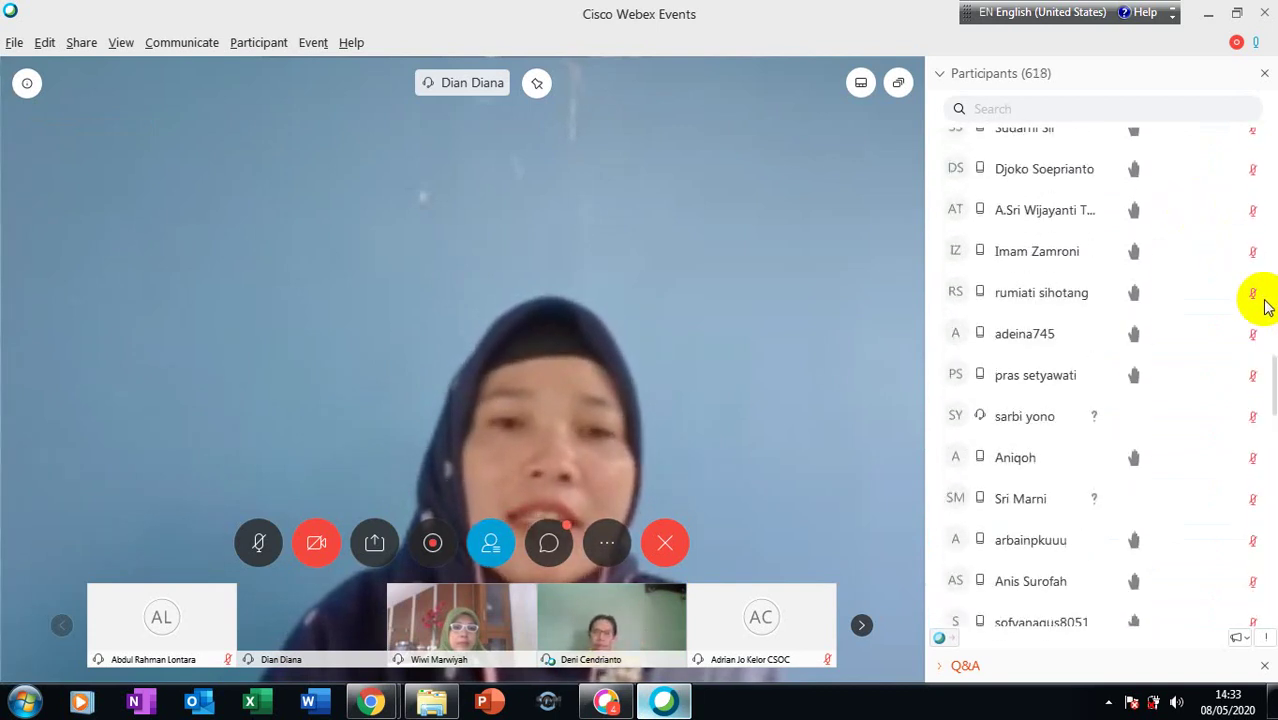
pyautogui.click(1272, 213)
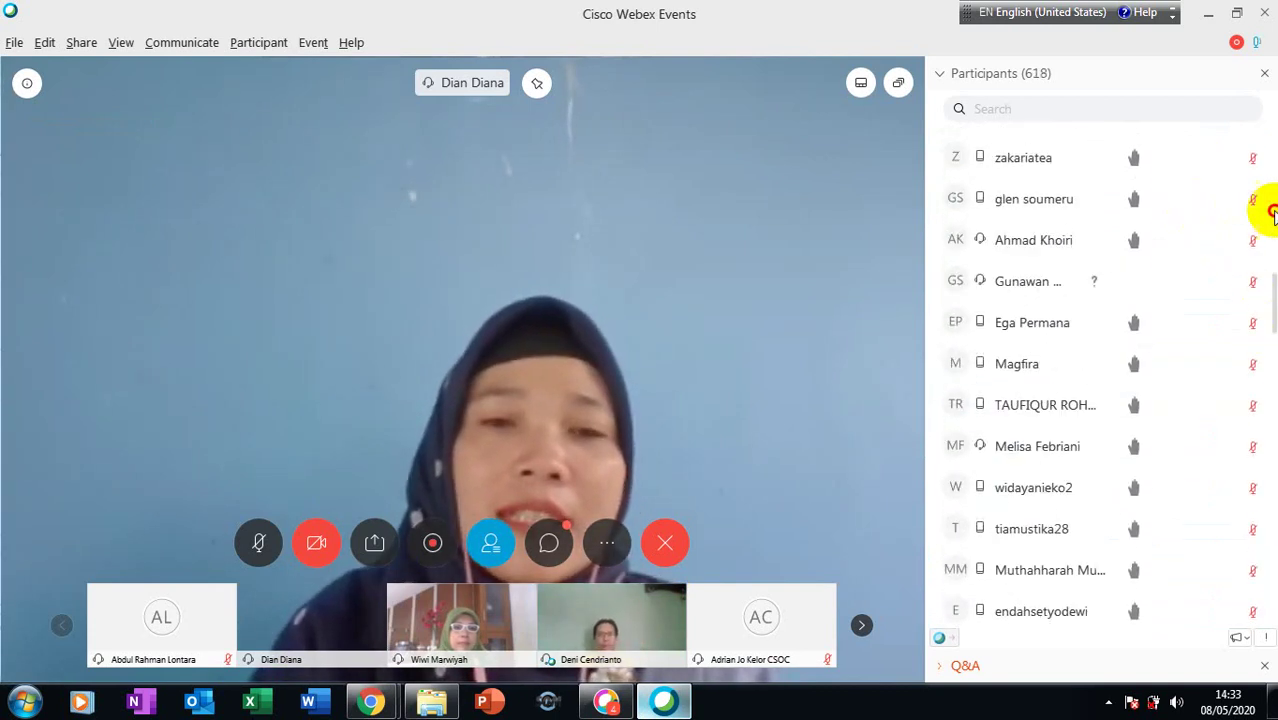
pyautogui.moveTo(1272, 213); pyautogui.dragTo(1272, 131)
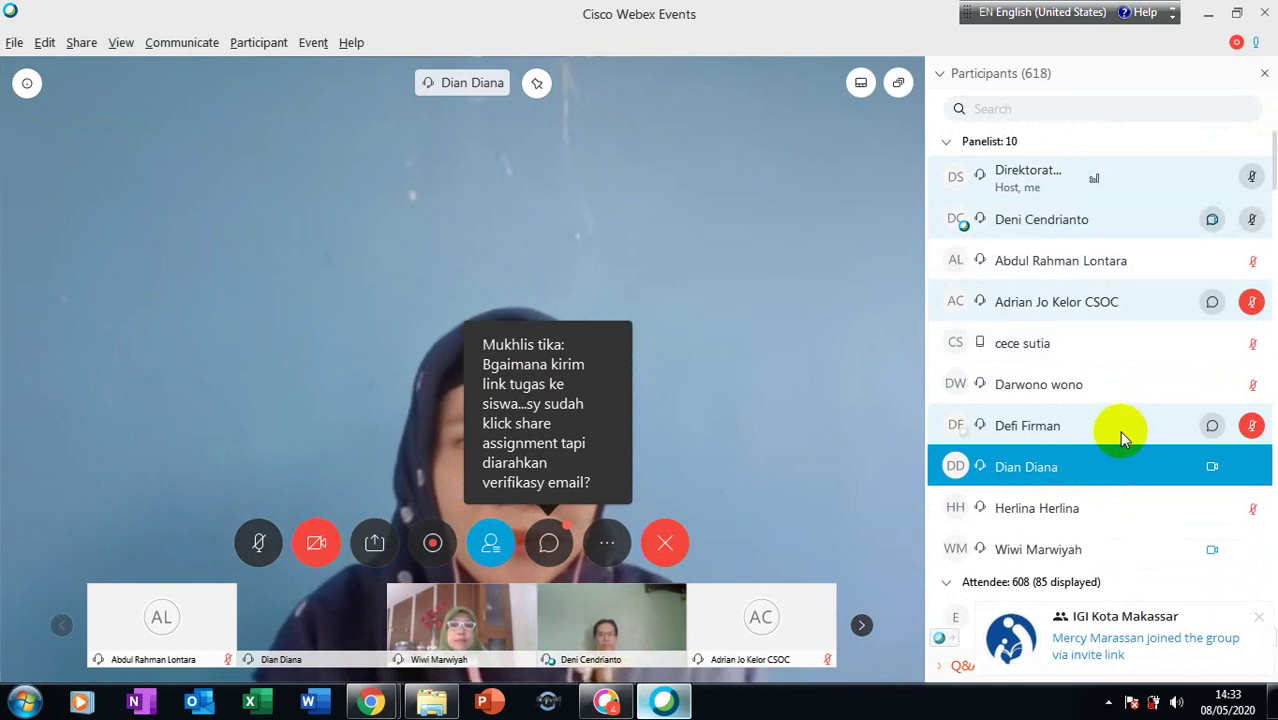
pyautogui.rightClick(1092, 477)
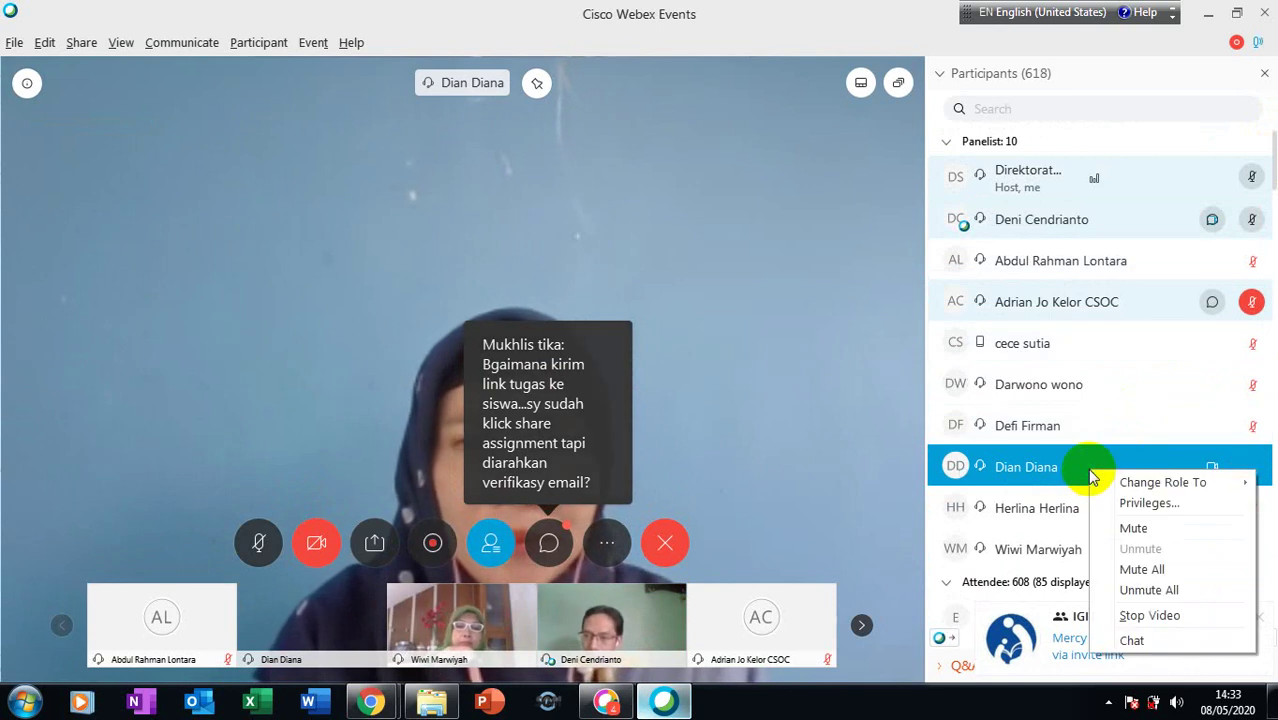
pyautogui.moveTo(1100, 484)
pyautogui.click(1047, 487)
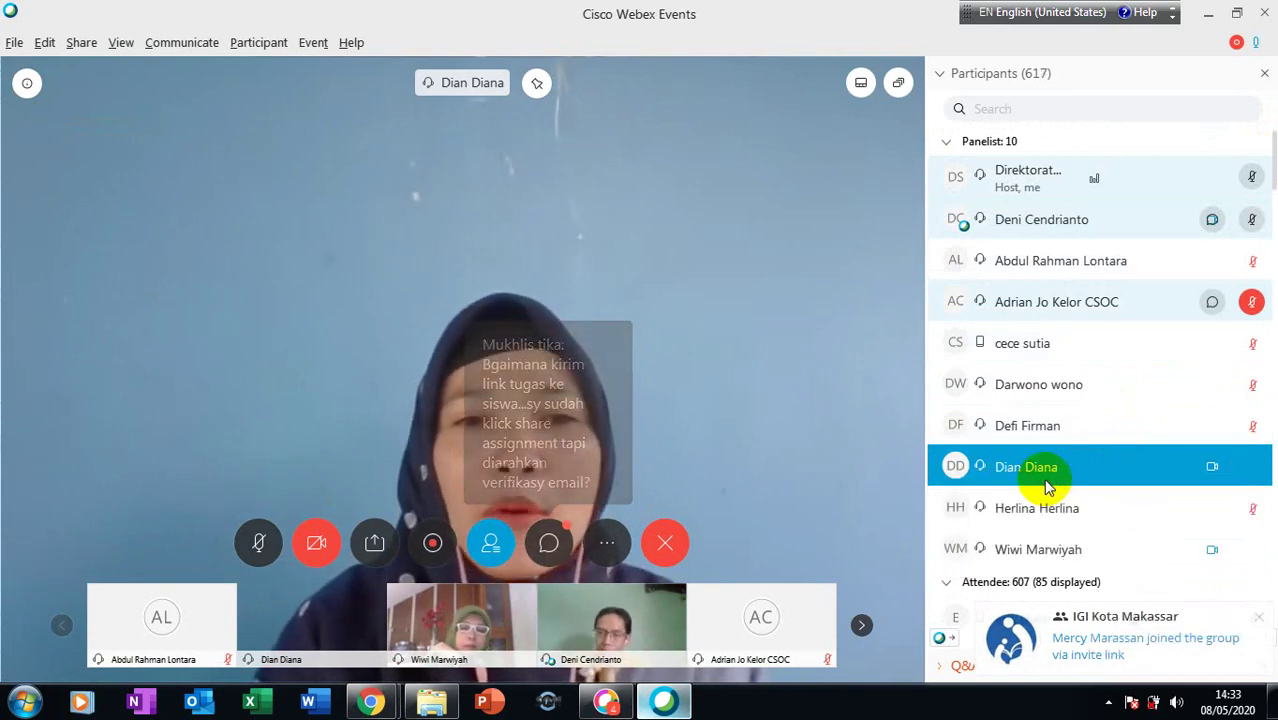
pyautogui.click(643, 401)
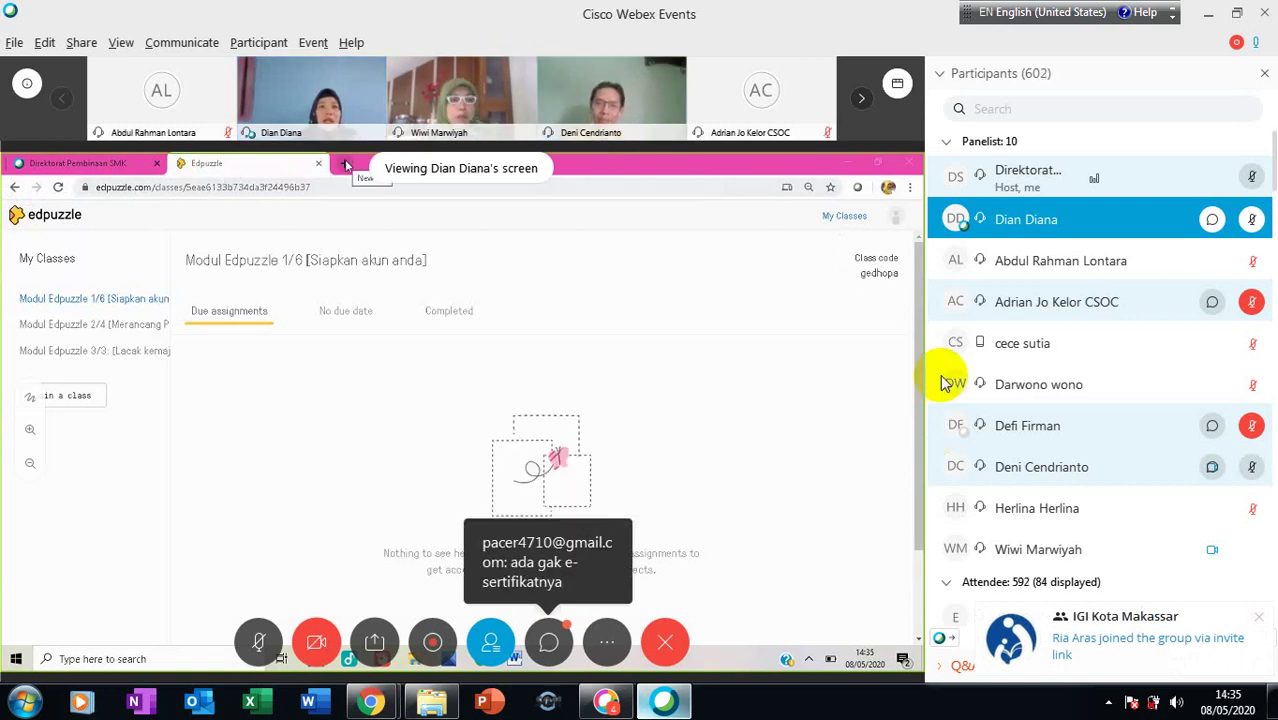
# Step: Look through the raised-hand attendees from the start to the end of the participant list
pyautogui.moveTo(1262, 625)
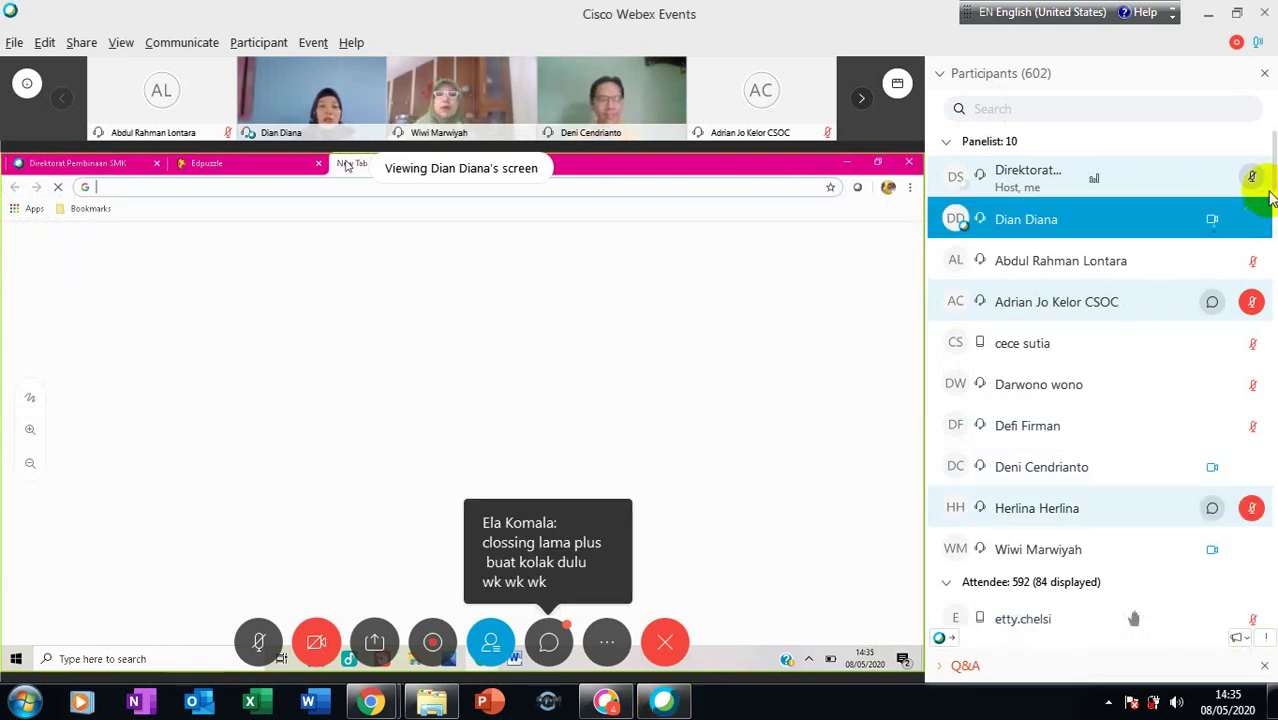
pyautogui.scroll(-1, 1270, 178)
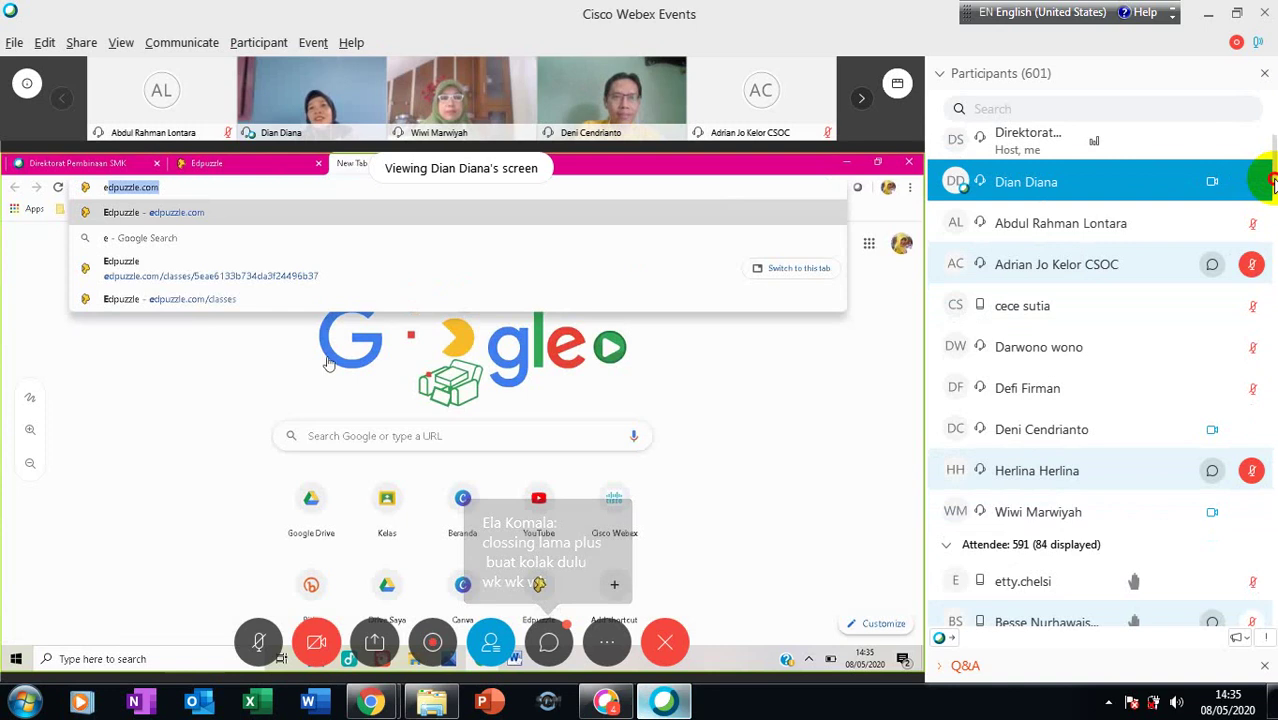
pyautogui.scroll(-5, 1270, 180)
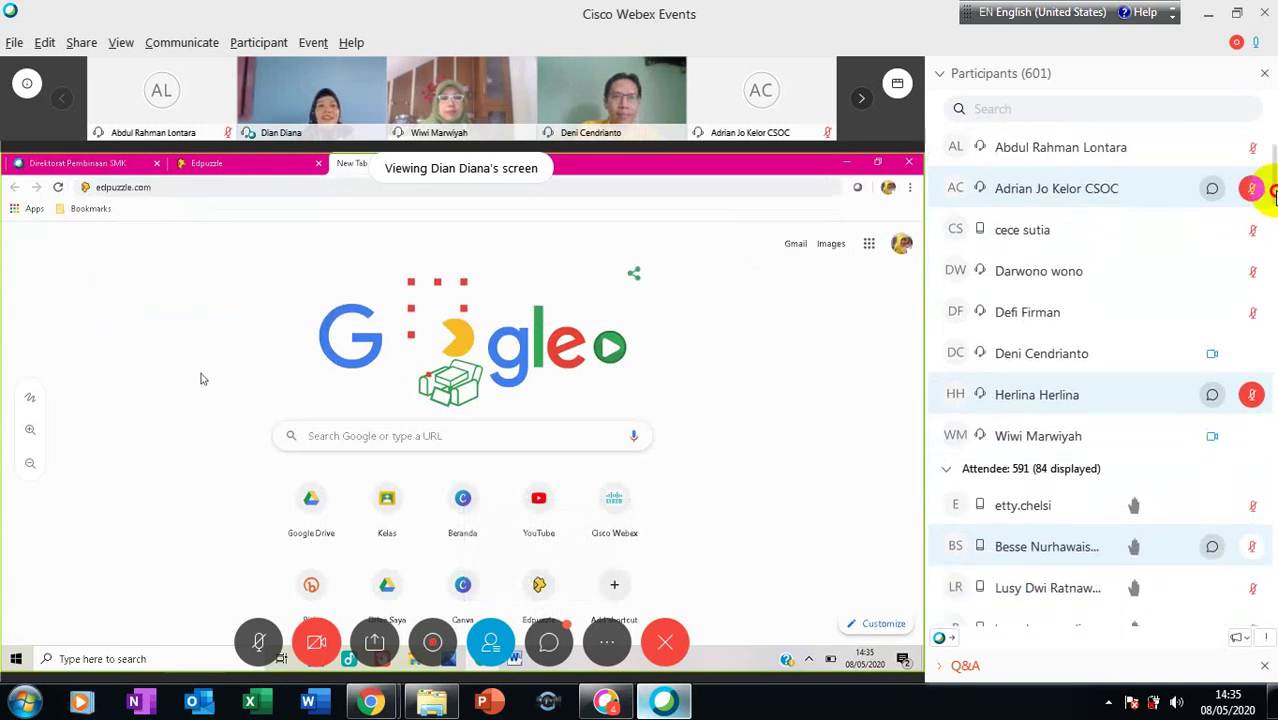
pyautogui.scroll(-5, 1100, 380)
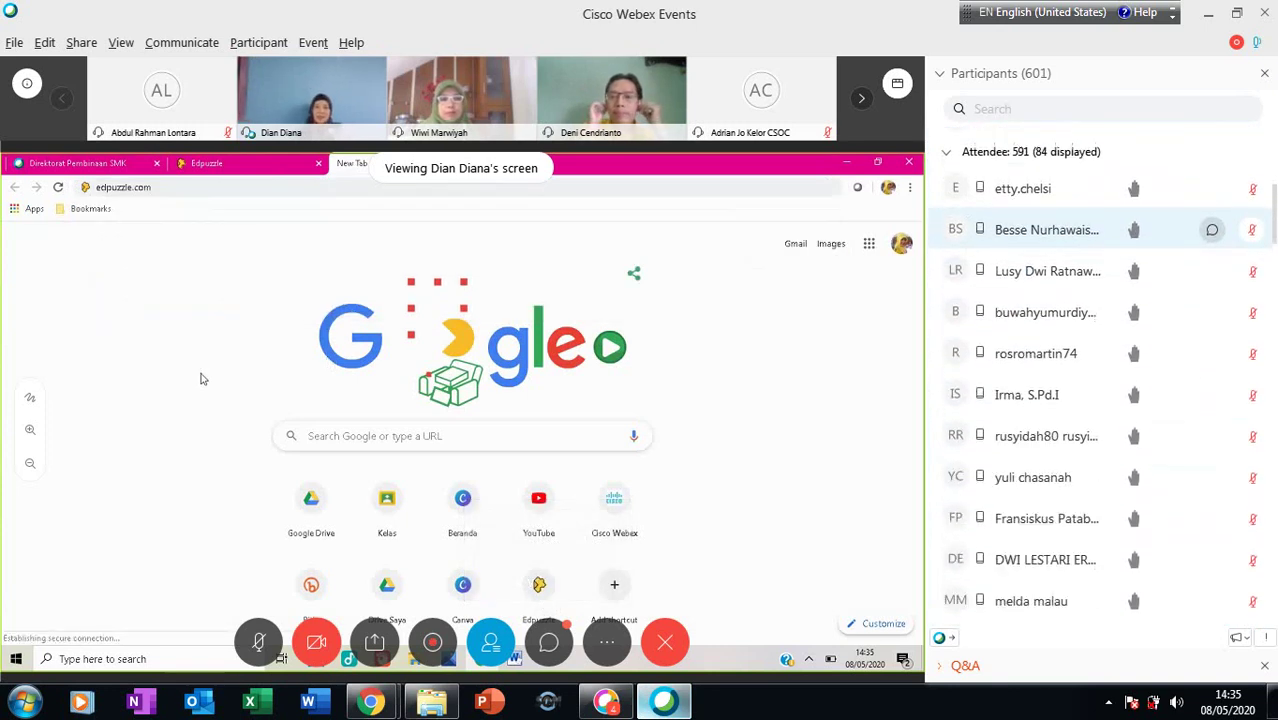
pyautogui.scroll(-5, 1100, 380)
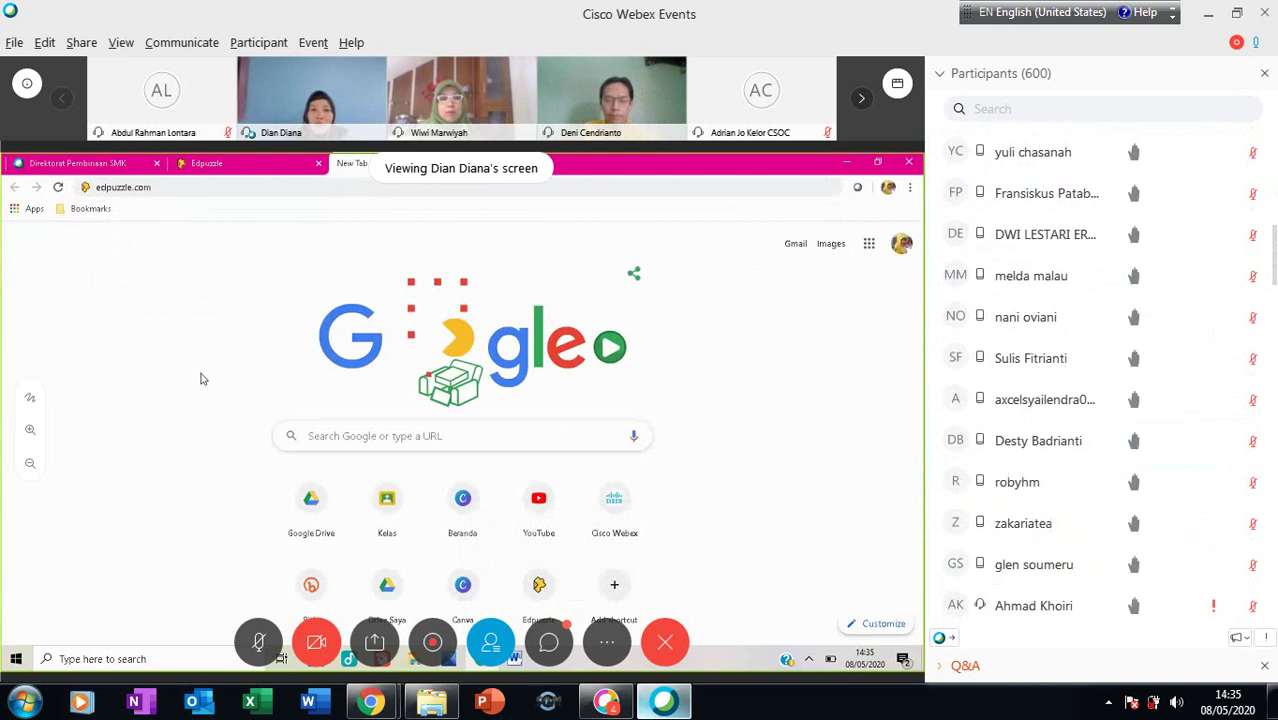
pyautogui.scroll(-3, 1100, 380)
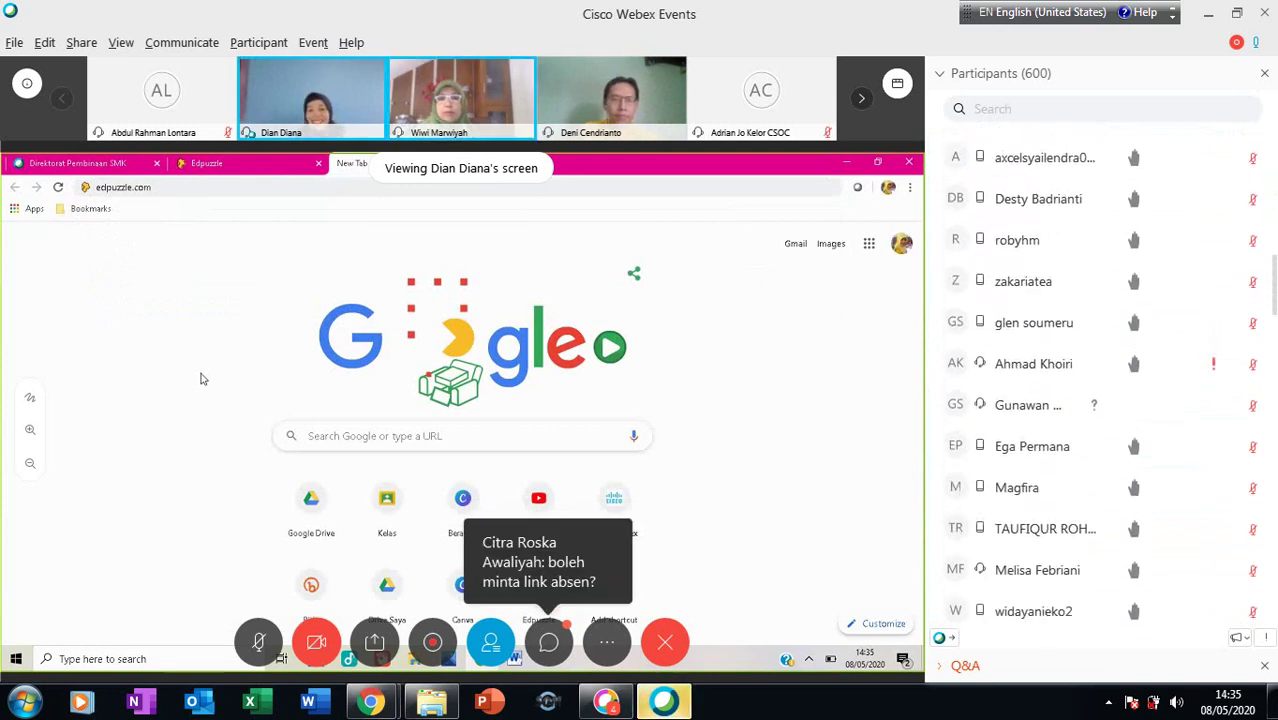
pyautogui.scroll(-10, 1100, 380)
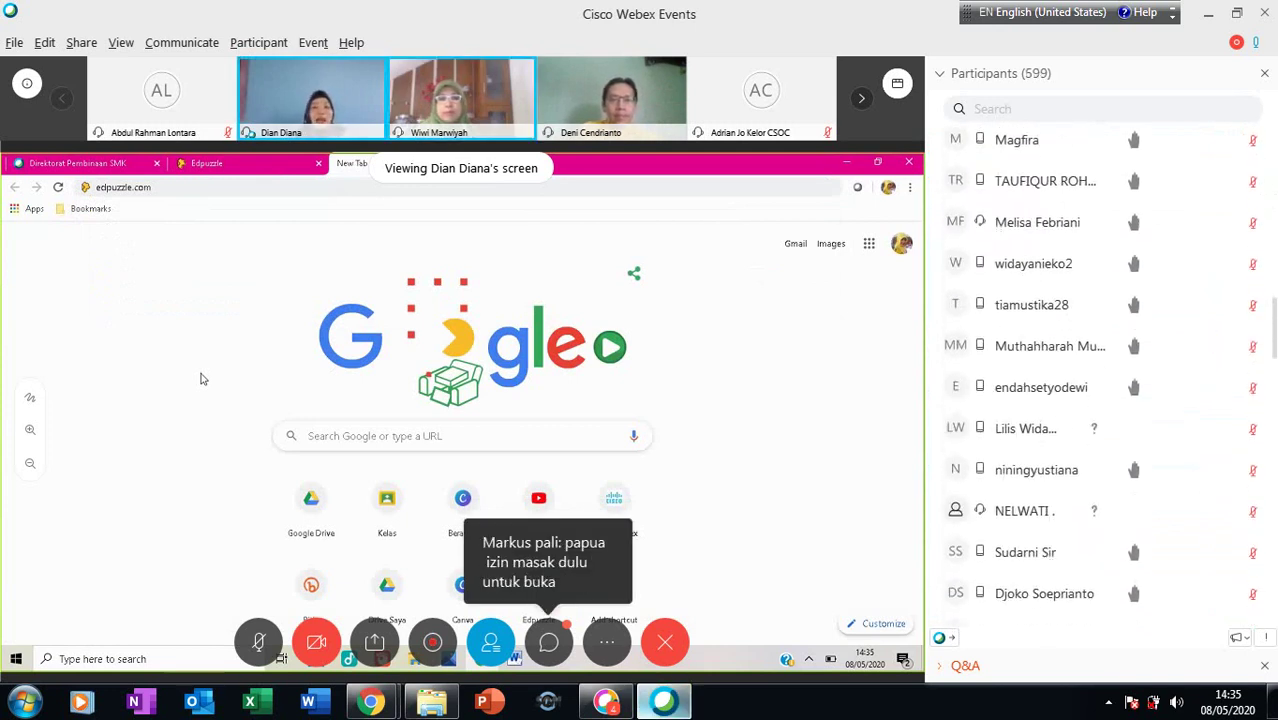
pyautogui.scroll(-11, 1270, 423)
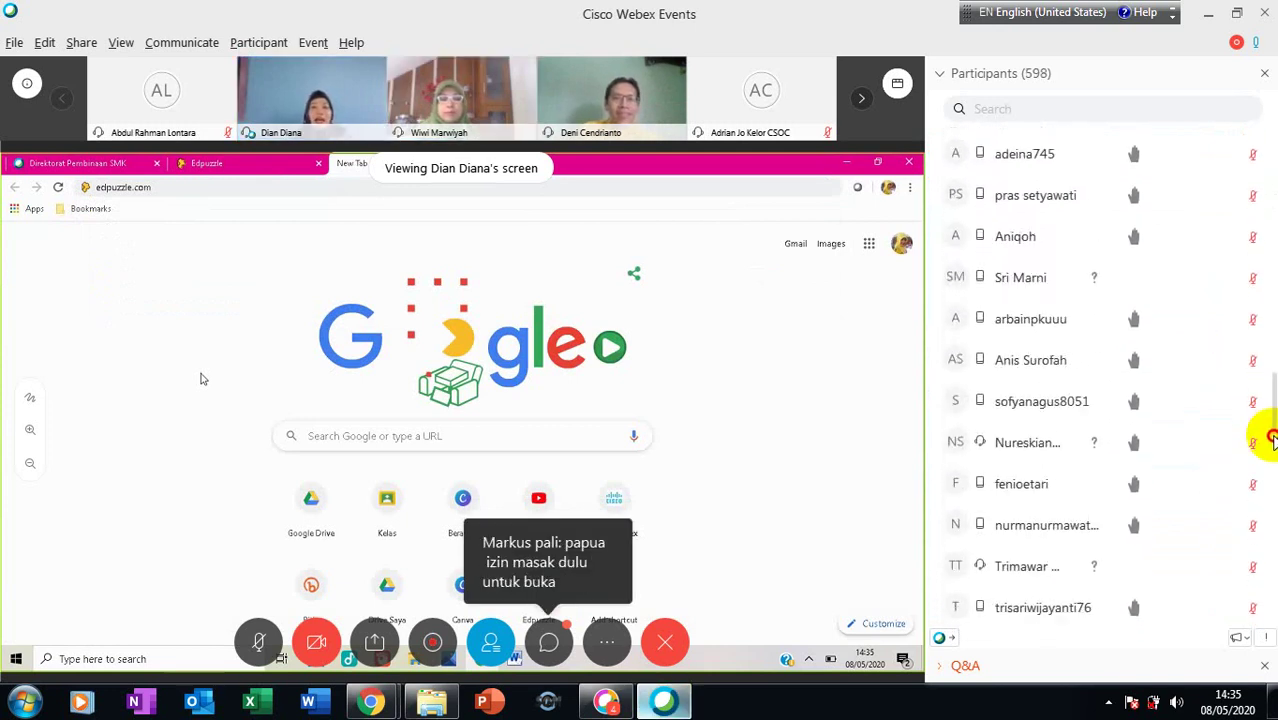
pyautogui.scroll(-3, 1270, 465)
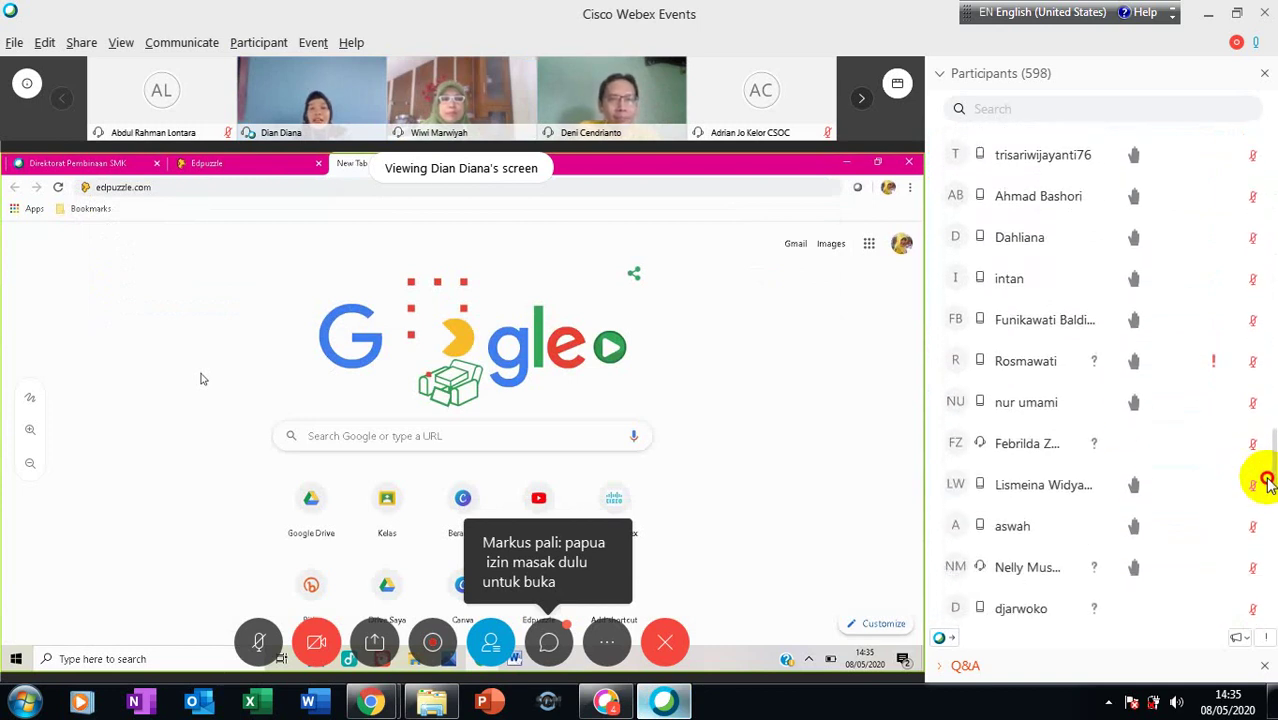
pyautogui.scroll(-5, 1262, 505)
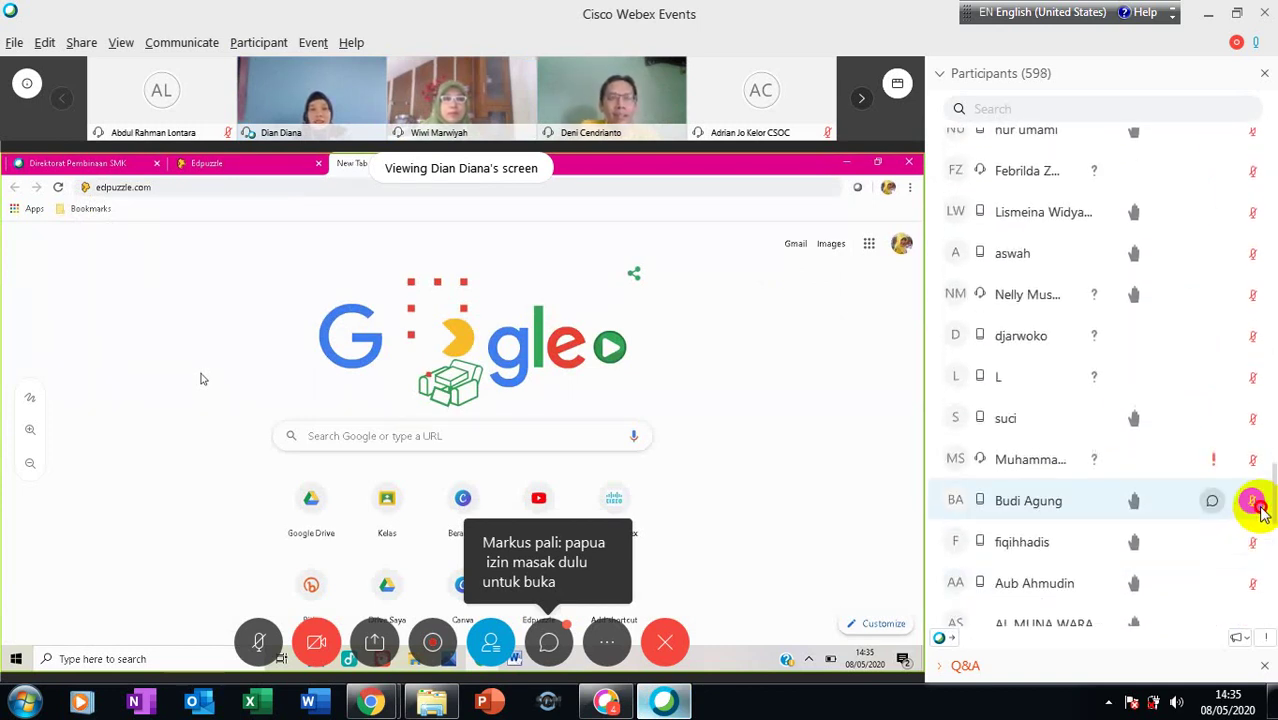
pyautogui.scroll(-6, 1260, 540)
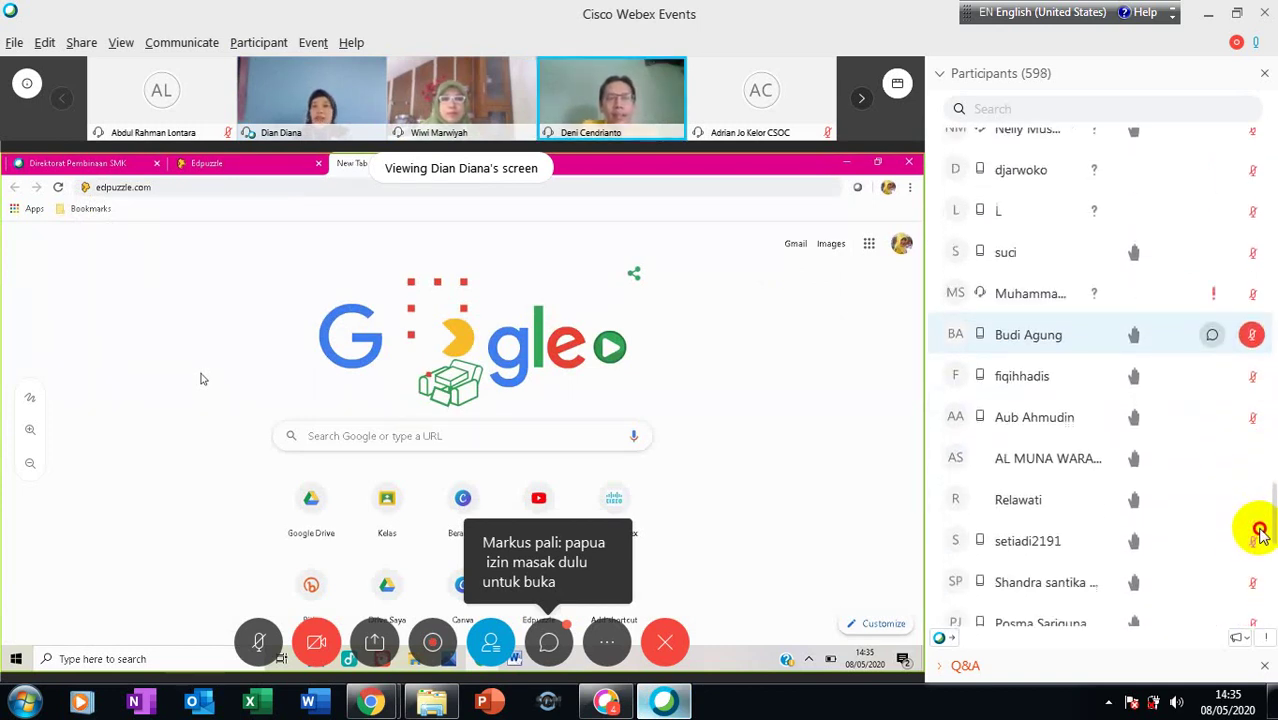
pyautogui.scroll(-5, 1258, 565)
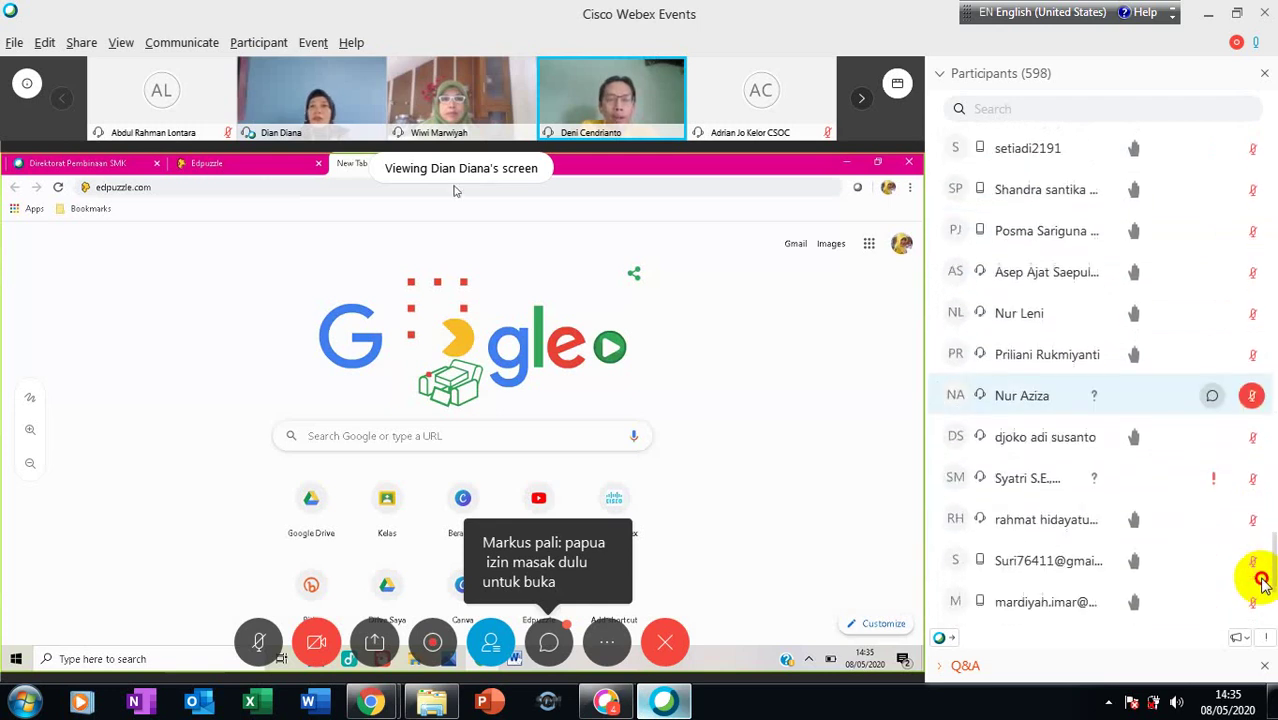
pyautogui.scroll(-2, 1262, 592)
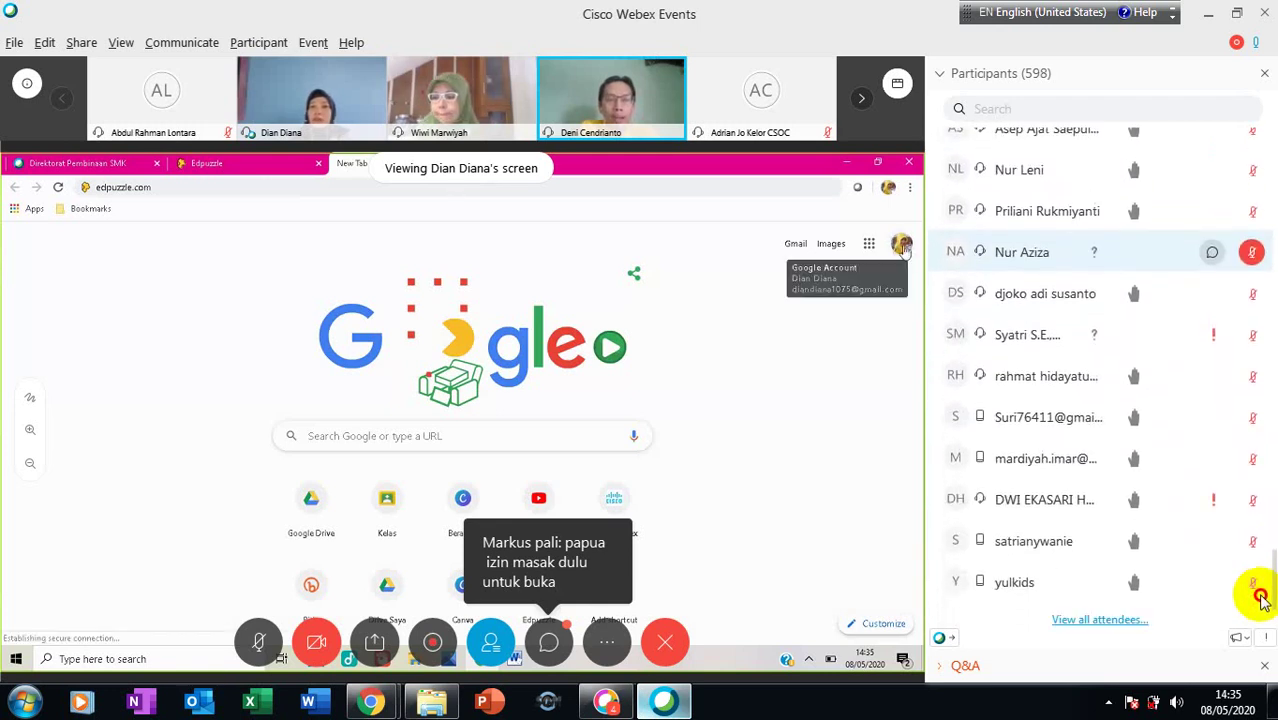
pyautogui.scroll(-1, 1258, 604)
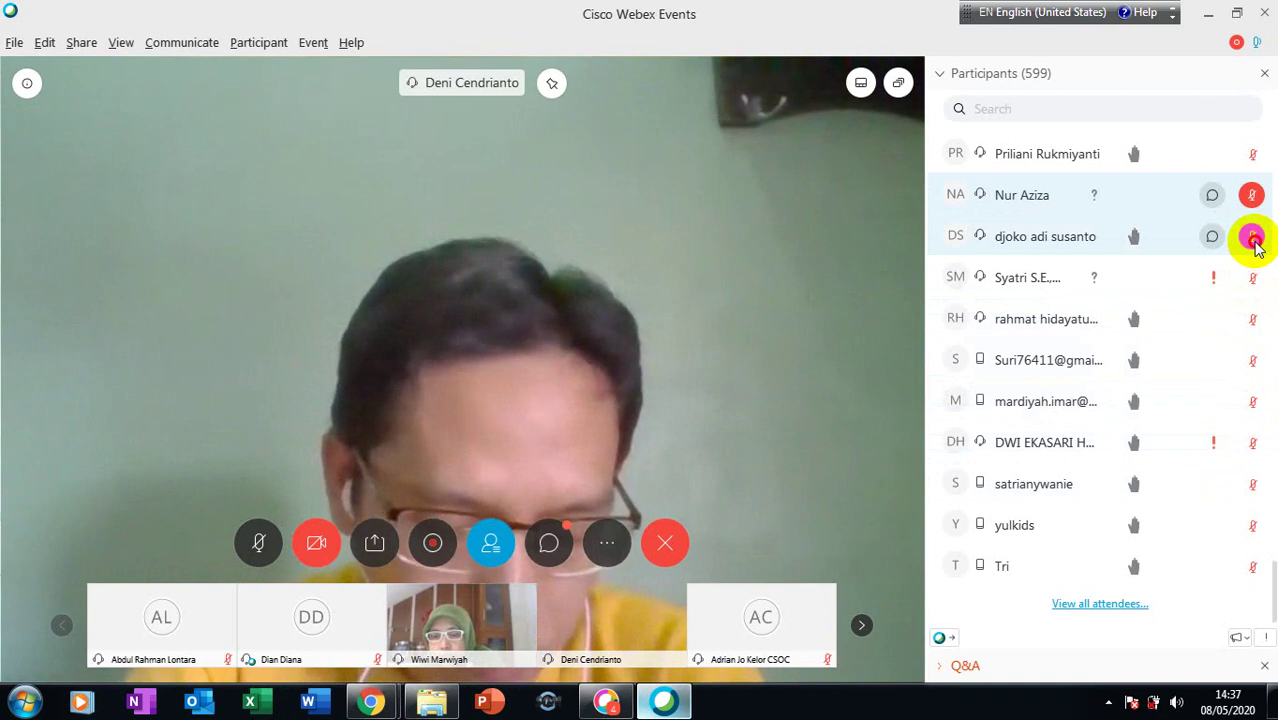
# Step: Try to unmute the raised-hand attendee with initials DS, then unmute the raised-hand attendee with initial T near the list's end
pyautogui.click(1254, 240)
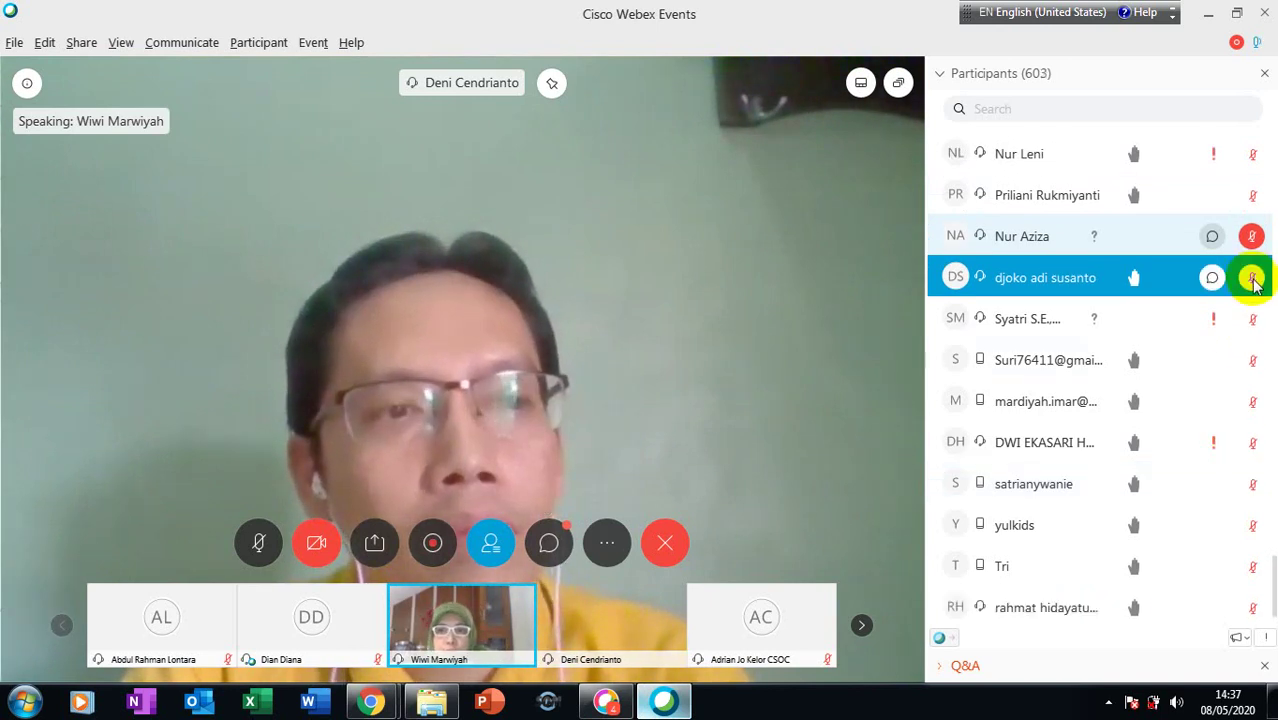
pyautogui.click(1252, 360)
pyautogui.click(1252, 401)
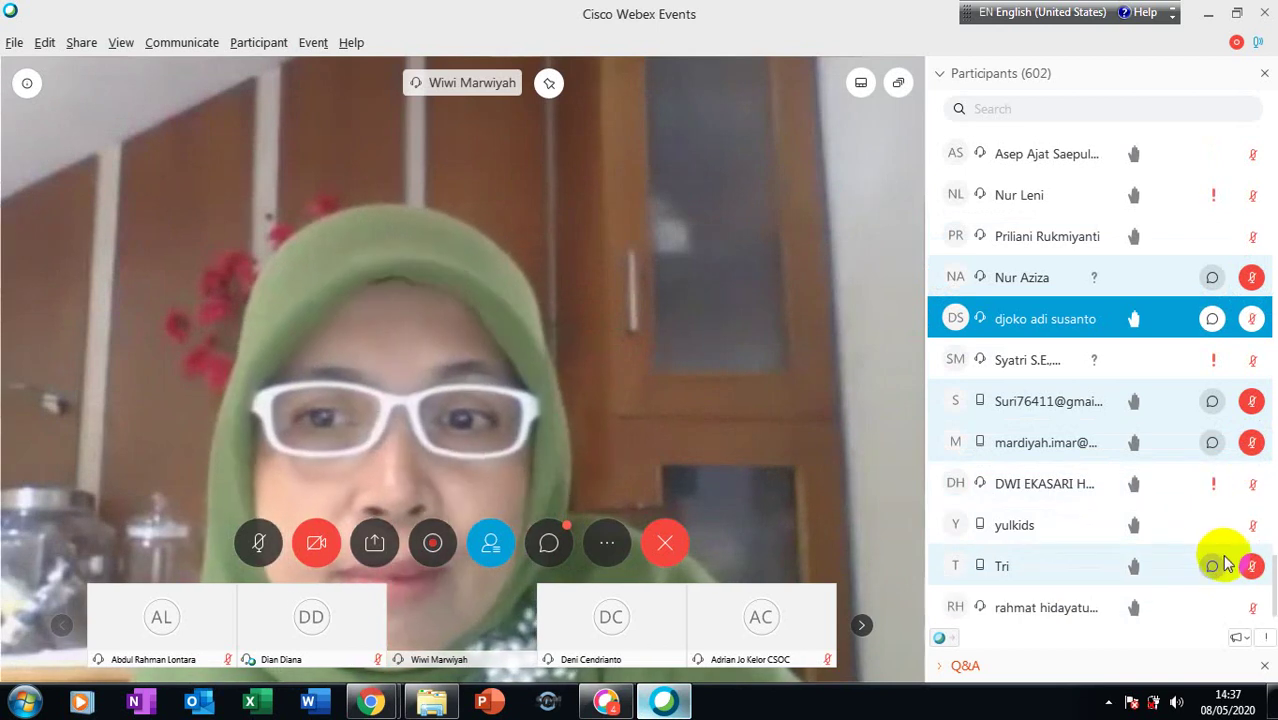
pyautogui.click(1252, 566)
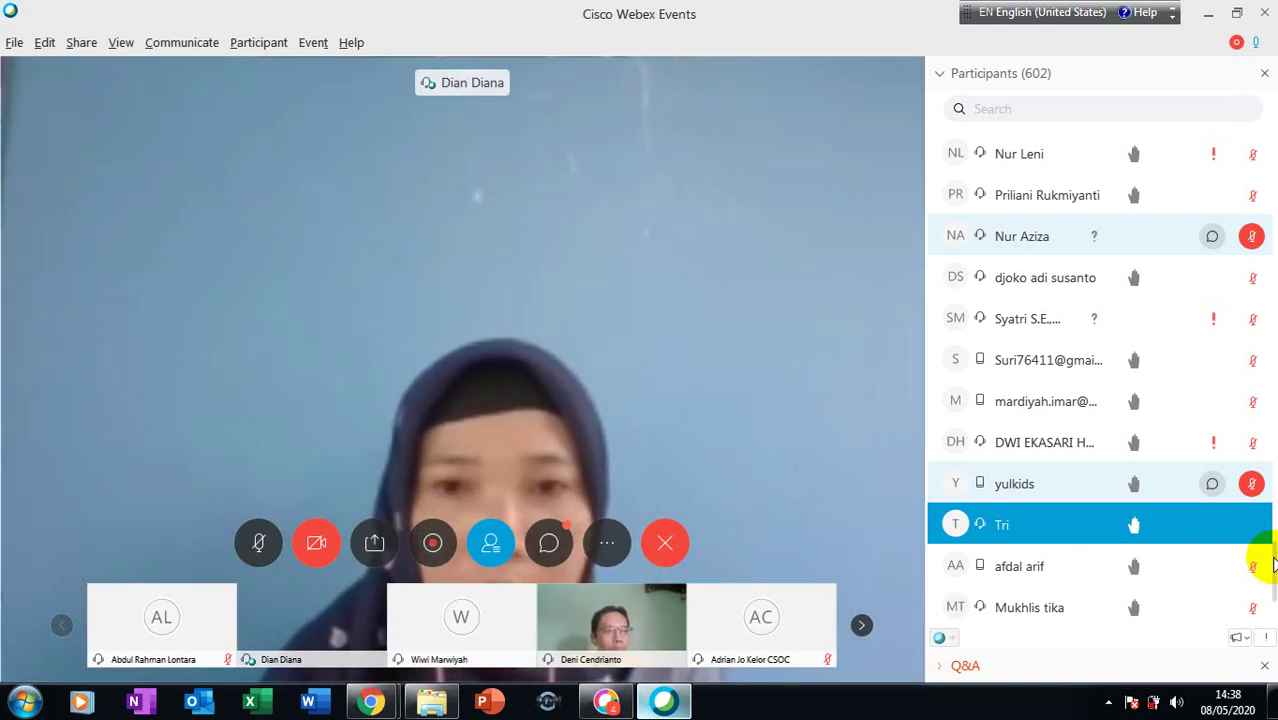
# Step: Examine the end of the attendee list and the raised hands around attendee T for further questioners
pyautogui.moveTo(1273, 565); pyautogui.dragTo(1271, 598)
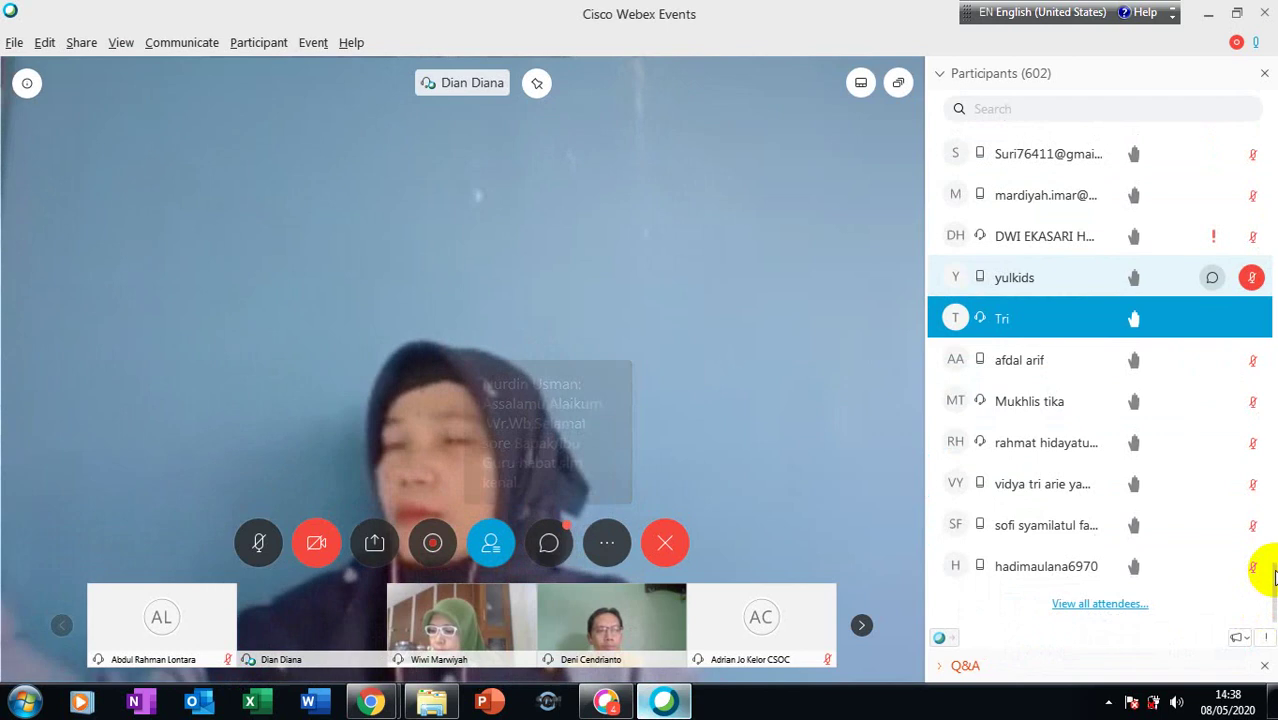
pyautogui.moveTo(1271, 568); pyautogui.dragTo(1270, 503)
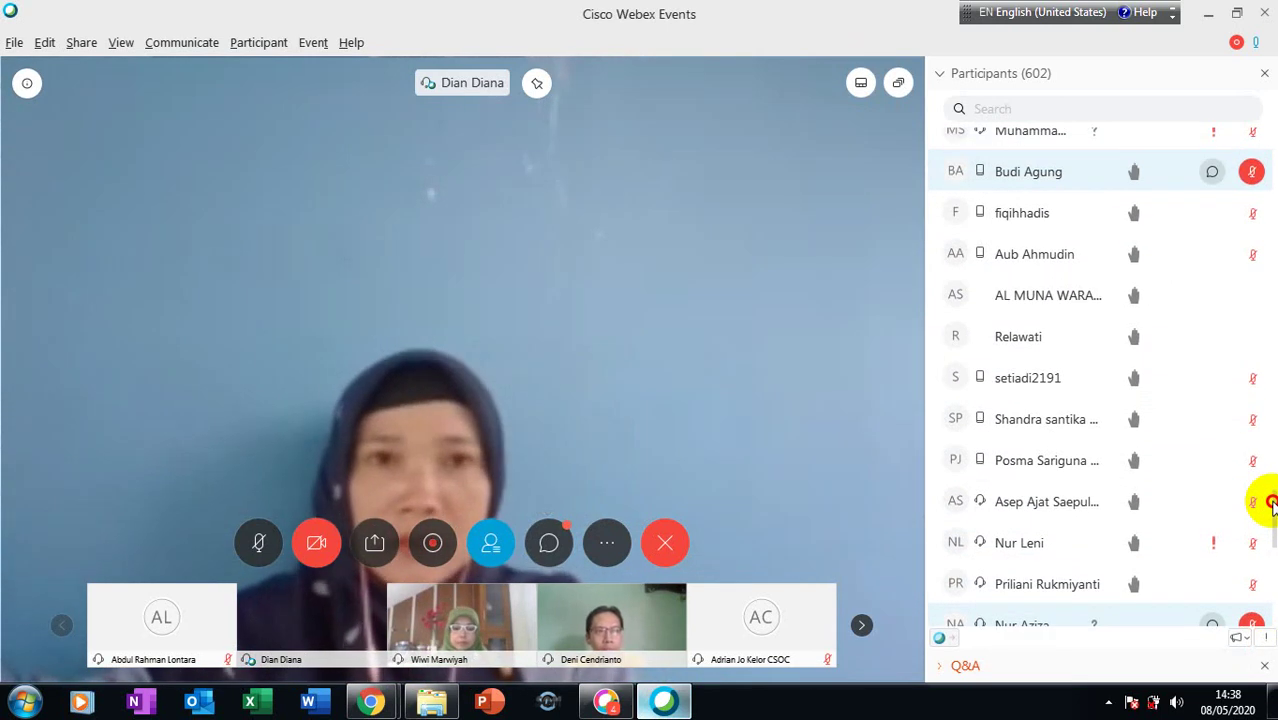
pyautogui.moveTo(1270, 503)
pyautogui.mouseDown()
pyautogui.moveTo(1270, 592)
pyautogui.moveTo(1272, 510)
pyautogui.mouseUp()
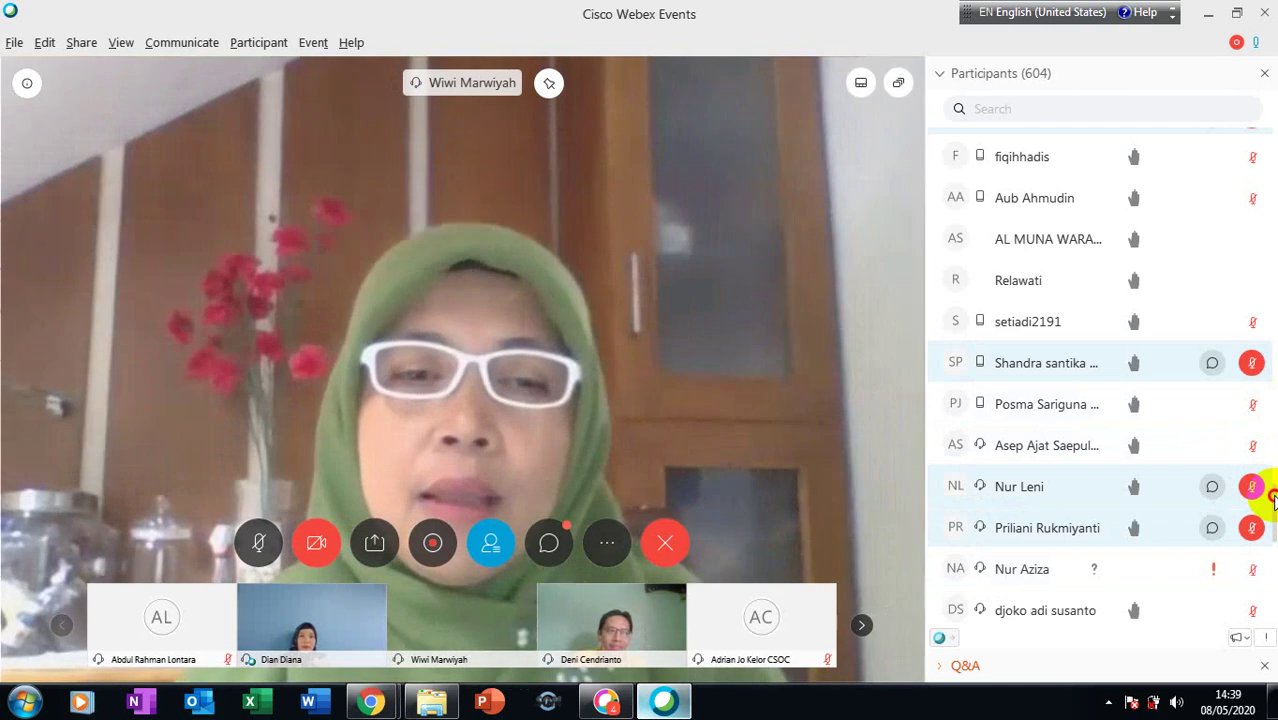
pyautogui.scroll(-1, 1272, 505)
pyautogui.scroll(-4, 1272, 507)
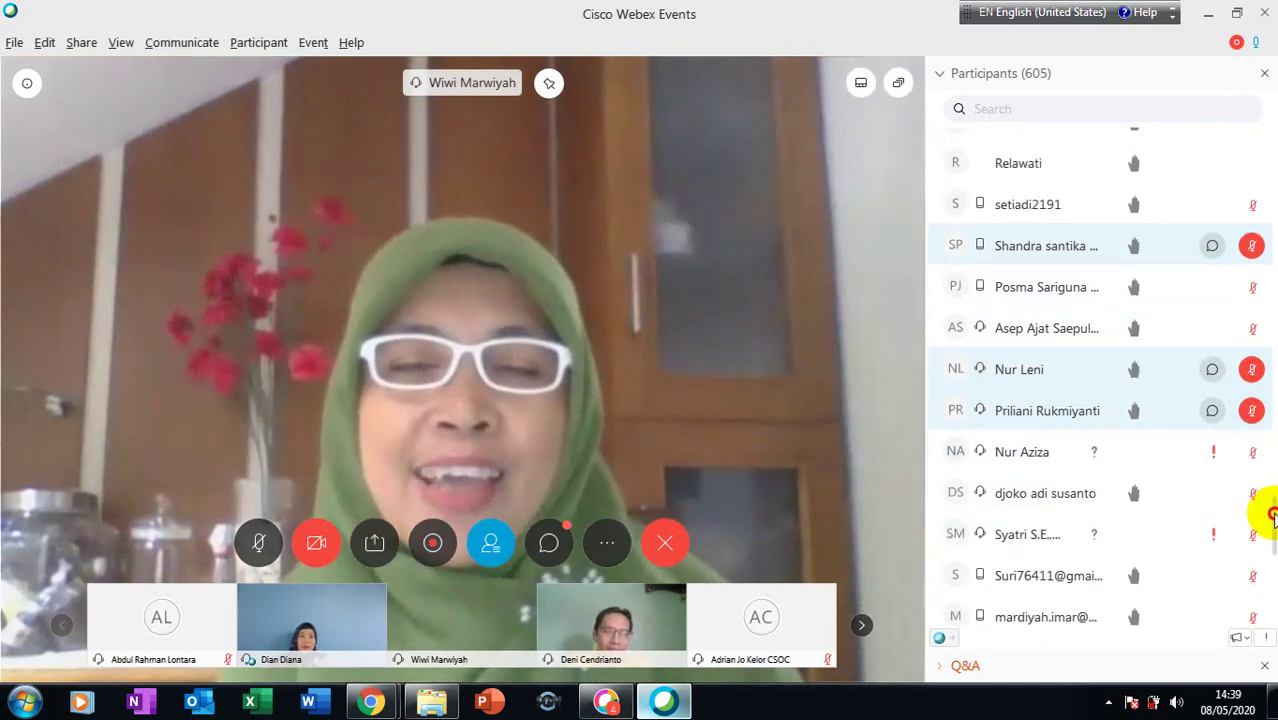
pyautogui.scroll(-2, 1272, 522)
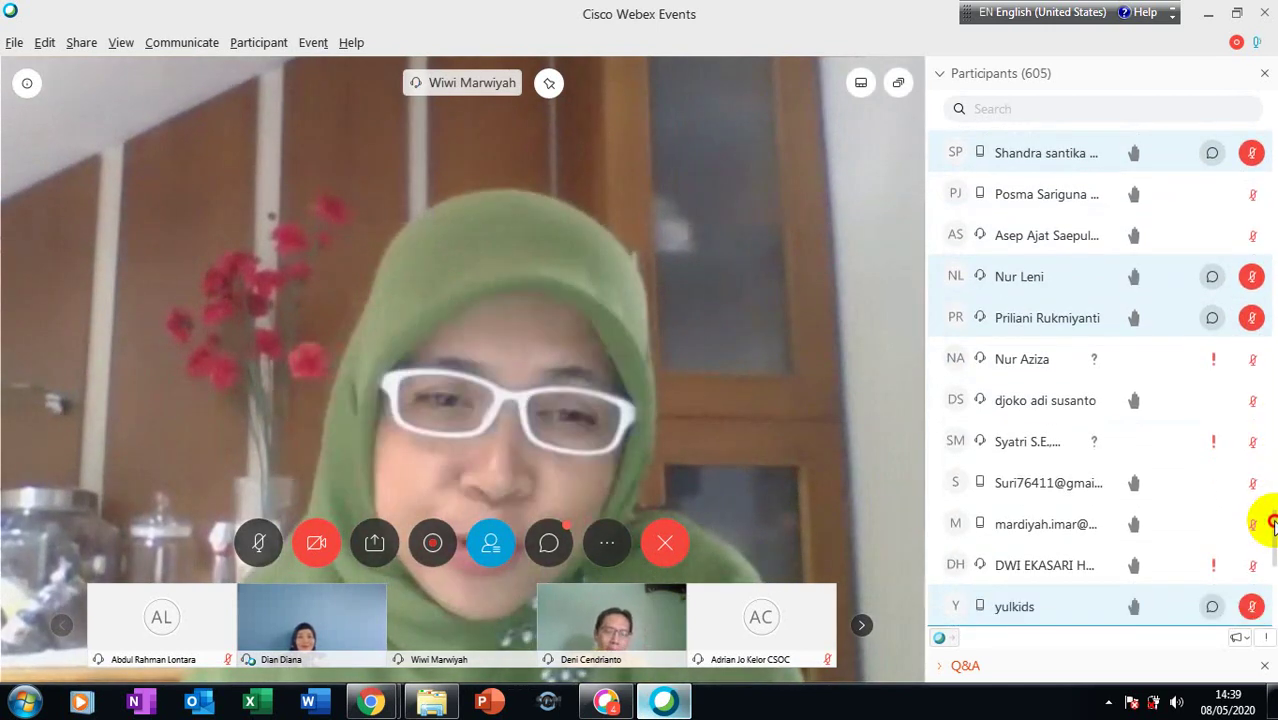
pyautogui.scroll(-3, 1272, 530)
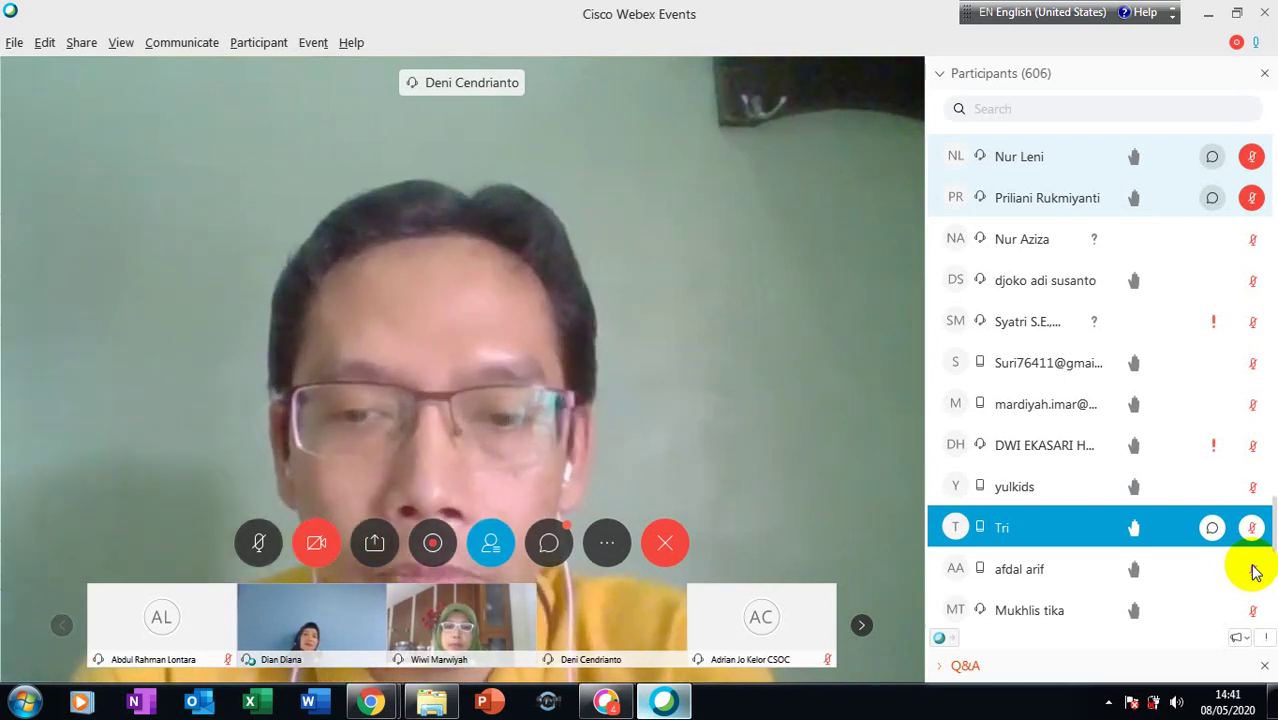
pyautogui.moveTo(1250, 567)
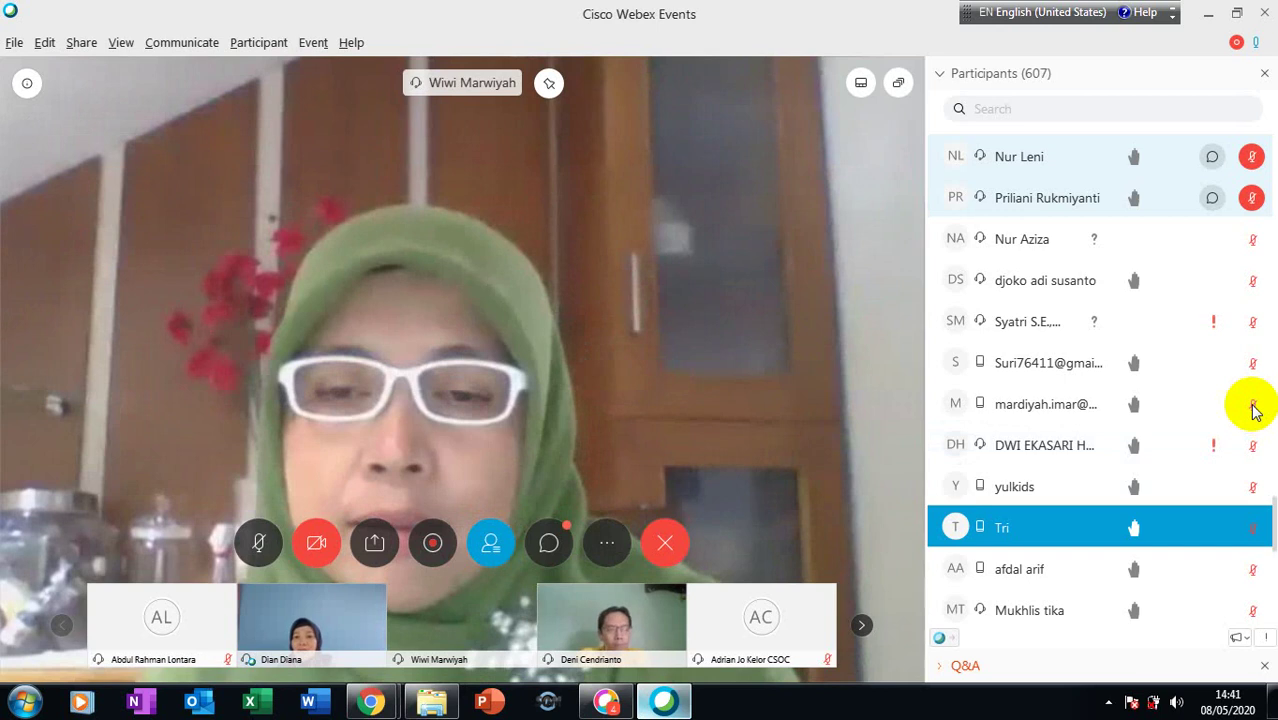
# Step: Unmute the raised-hand attendee with initial M near the end of the participant list and dismiss the chat notification covering the list
pyautogui.click(1253, 407)
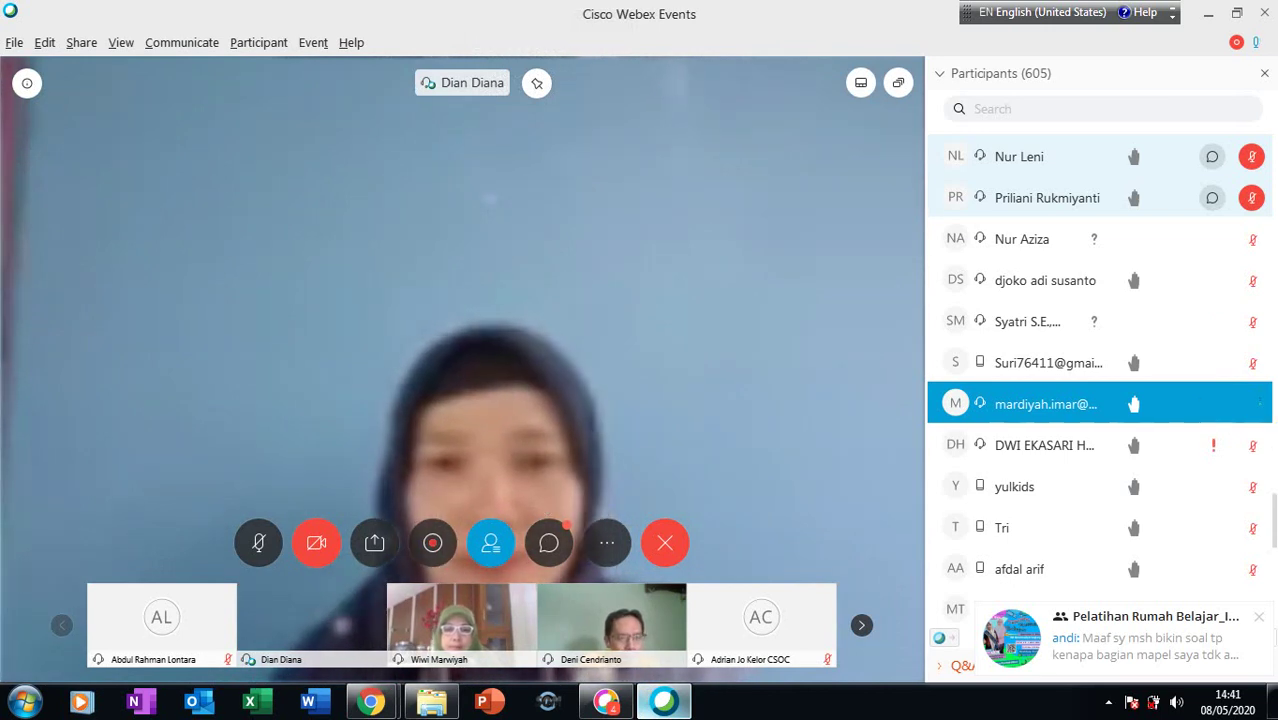
pyautogui.click(1262, 617)
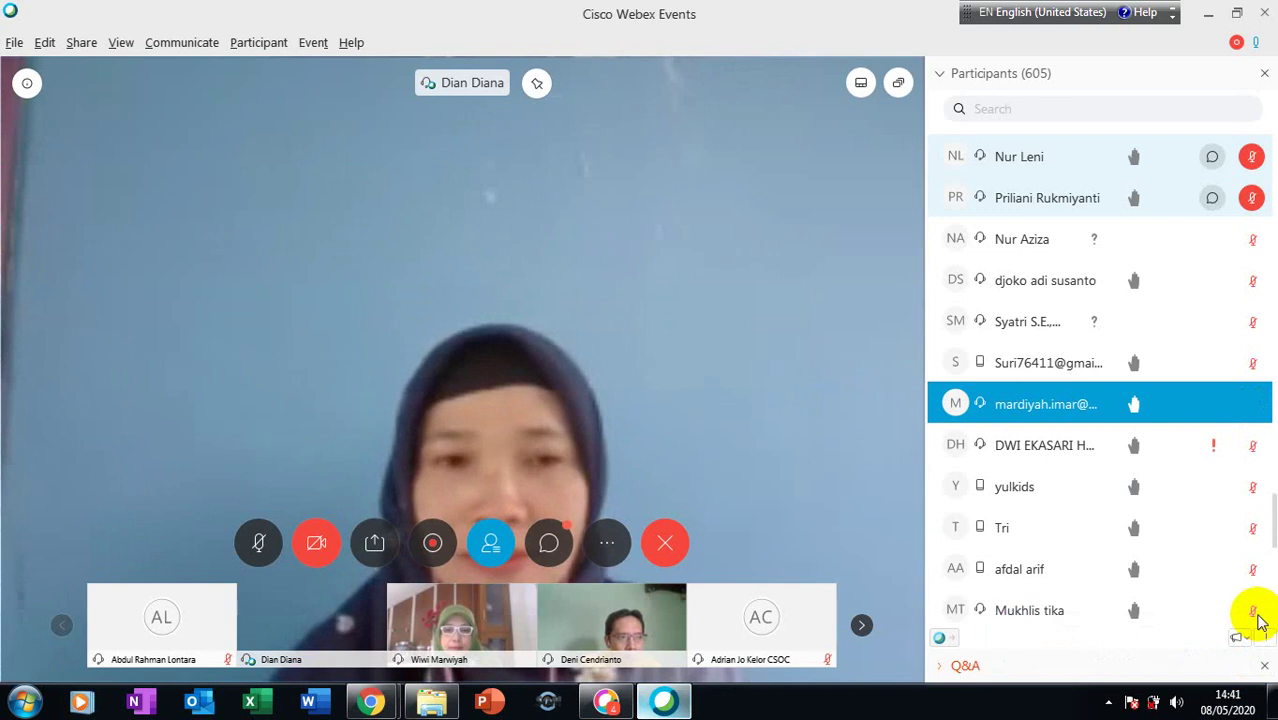
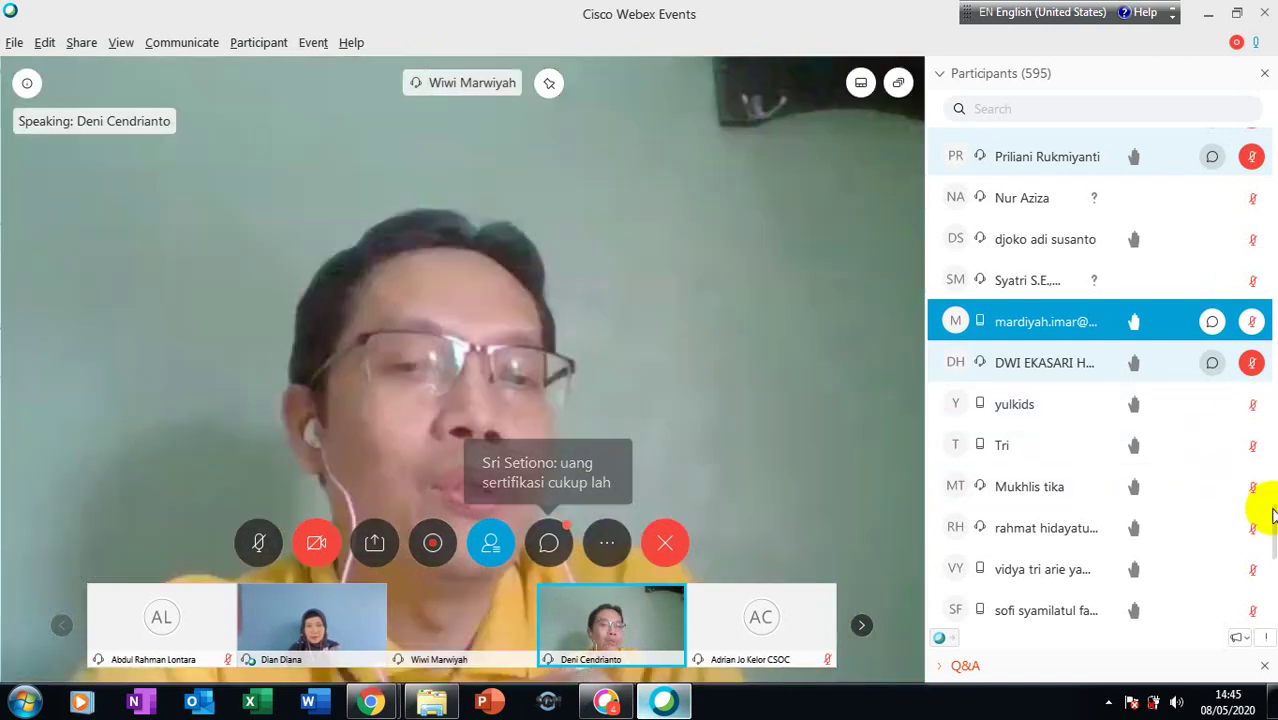
# Step: Look through the raised-hand attendees further up the participant list
pyautogui.moveTo(1272, 508); pyautogui.dragTo(1274, 426)
pyautogui.click(1274, 492)
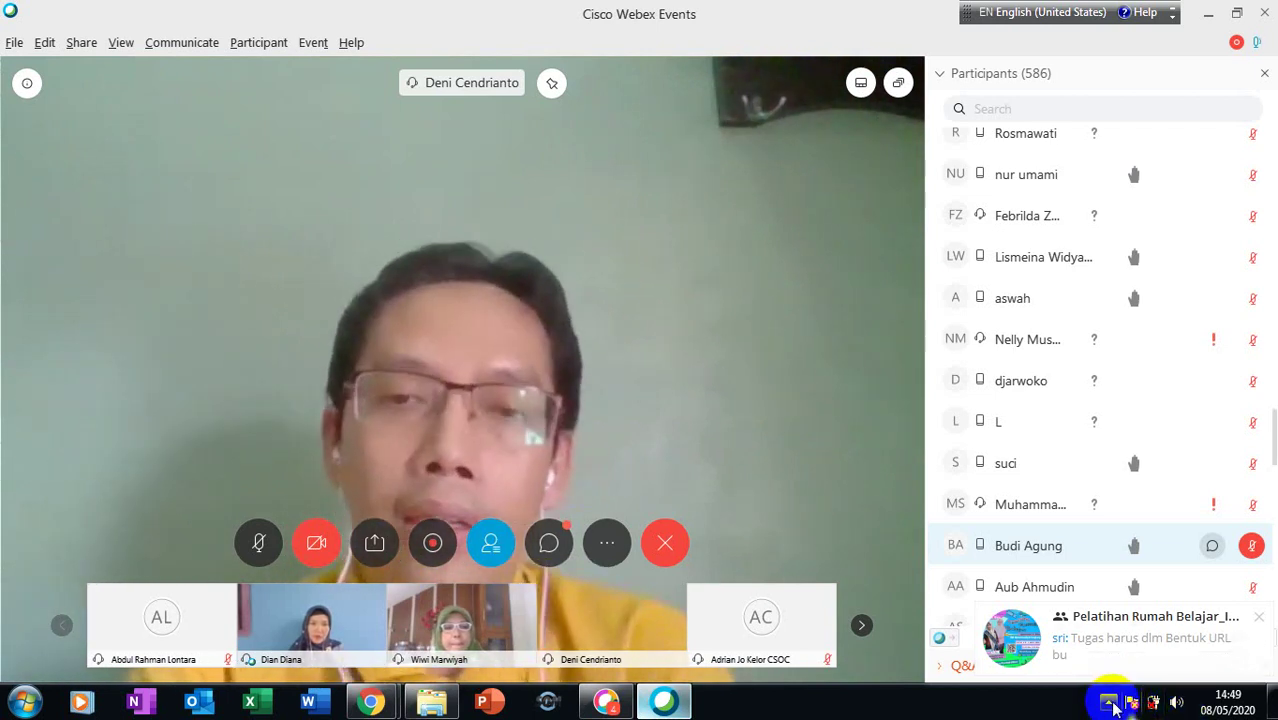
pyautogui.click(1136, 498)
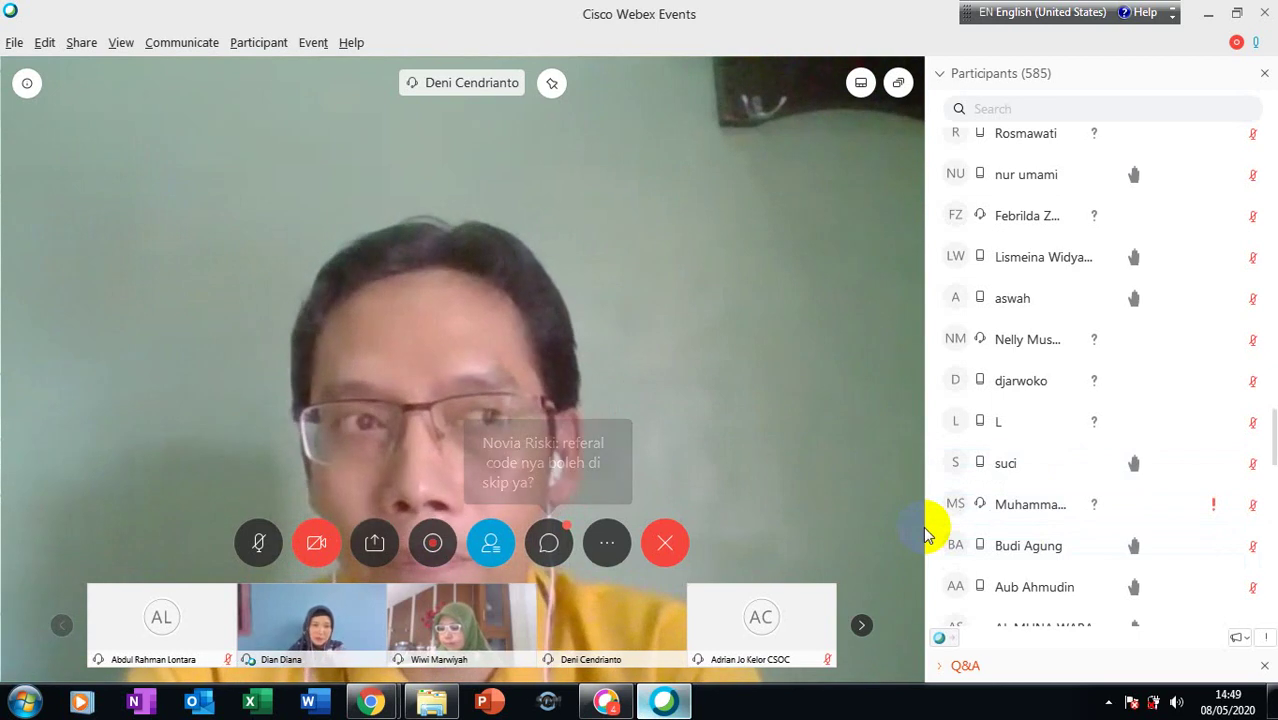
pyautogui.click(966, 592)
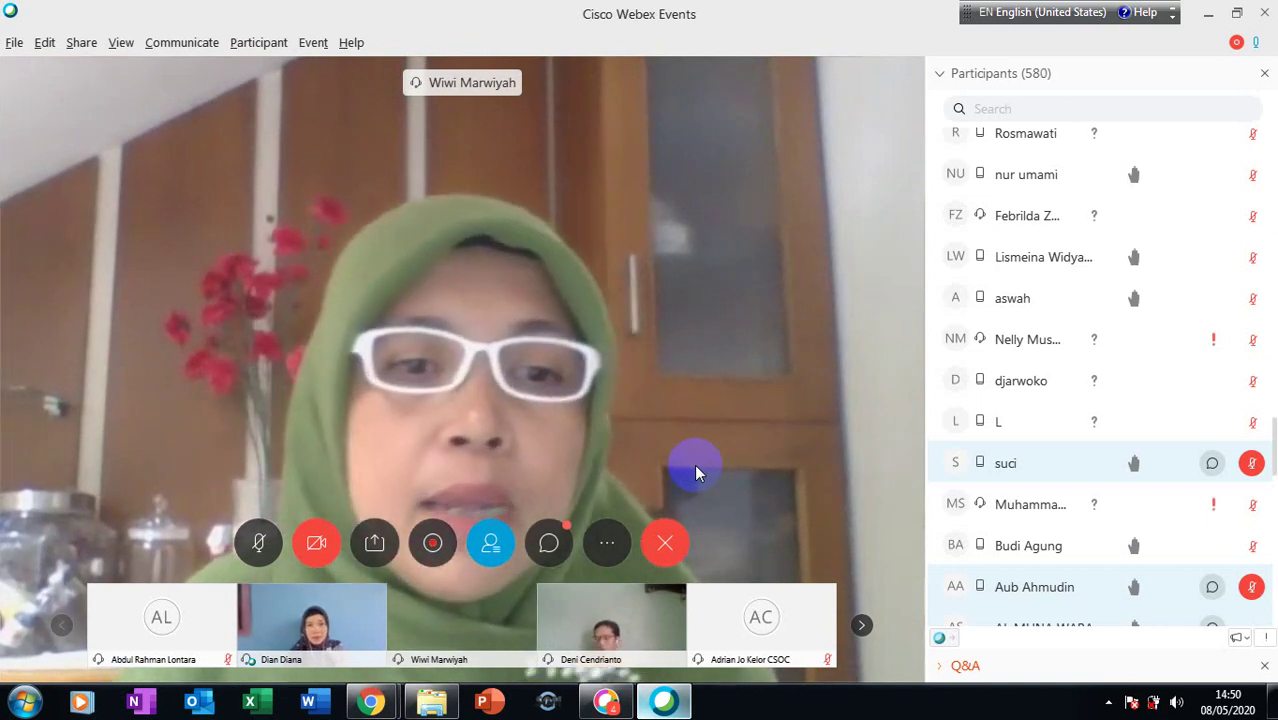
# Step: Lock the video view on the panelist with initials DD and dismiss the group notification covering the participant list
pyautogui.click(552, 85)
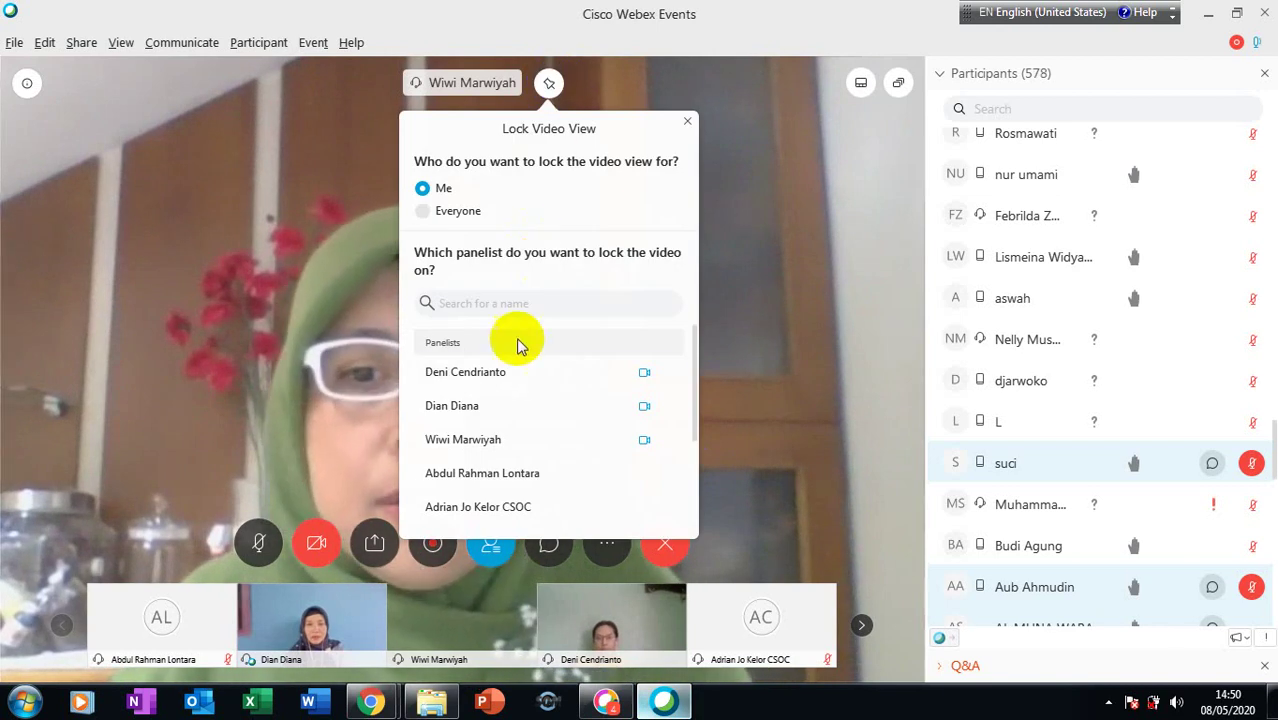
pyautogui.click(507, 418)
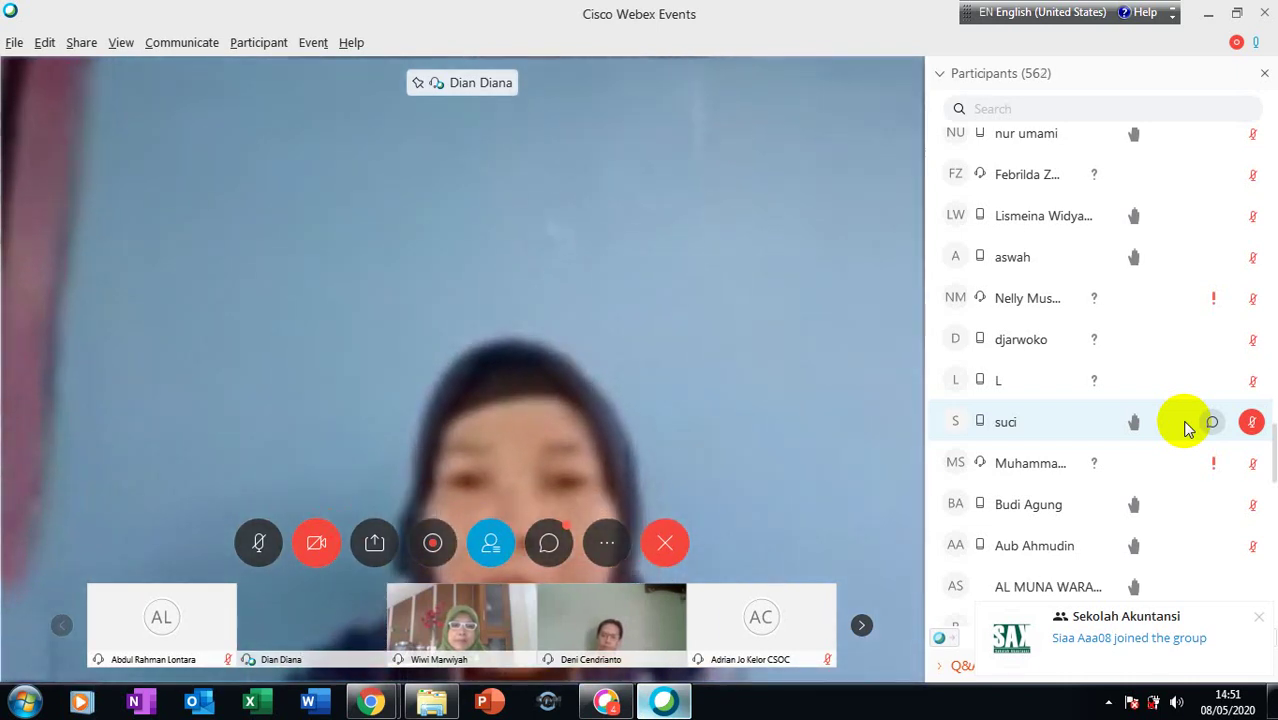
pyautogui.click(1259, 622)
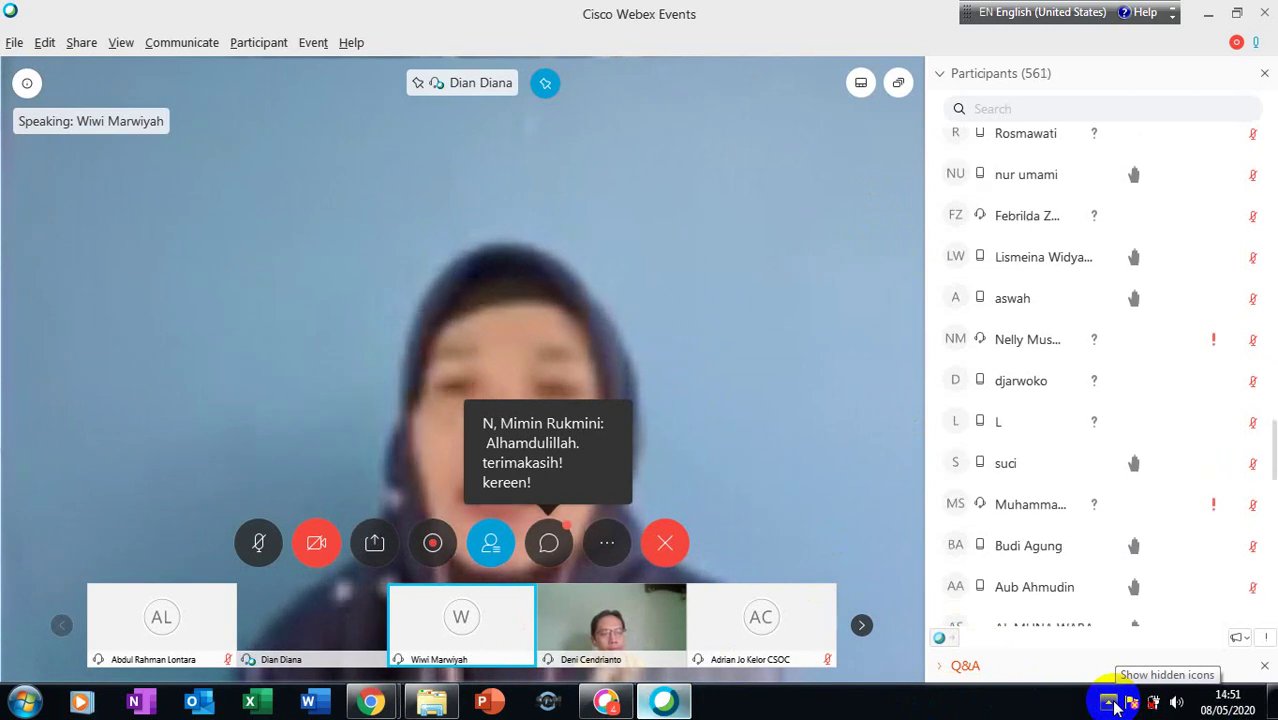
pyautogui.click(1116, 706)
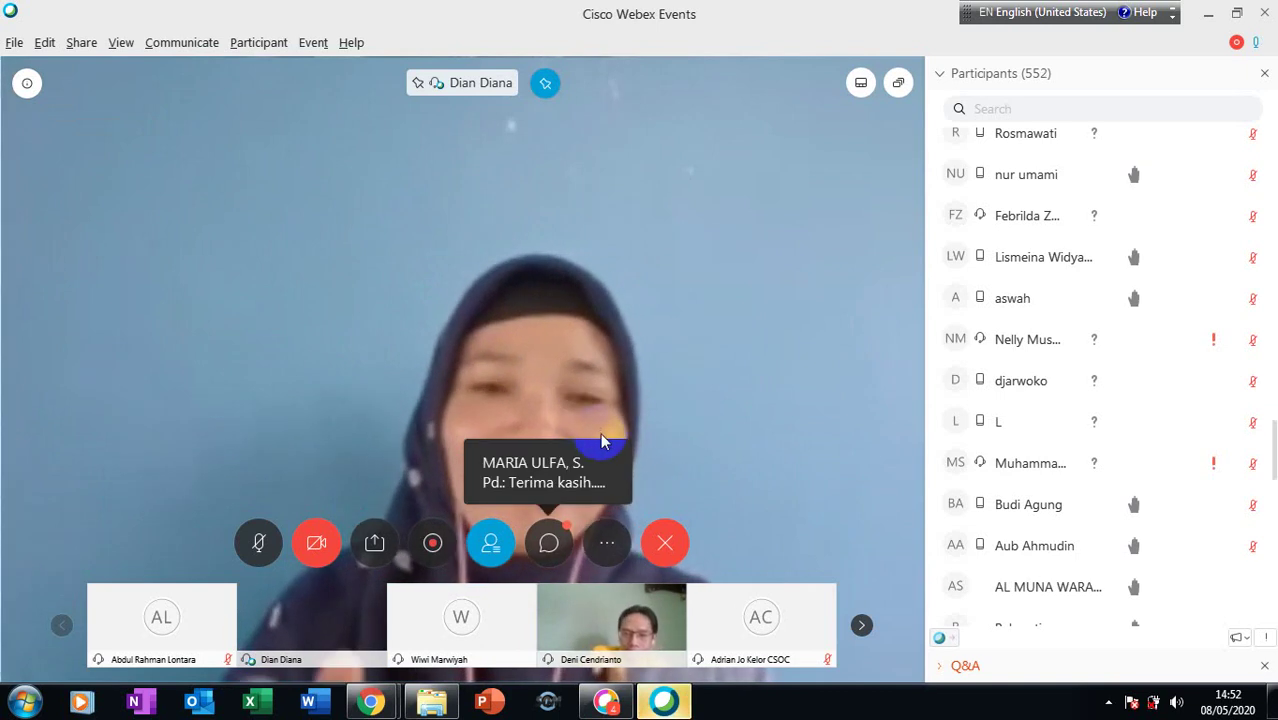
# Step: Stop the event recording and confirm that it should end
pyautogui.click(318, 43)
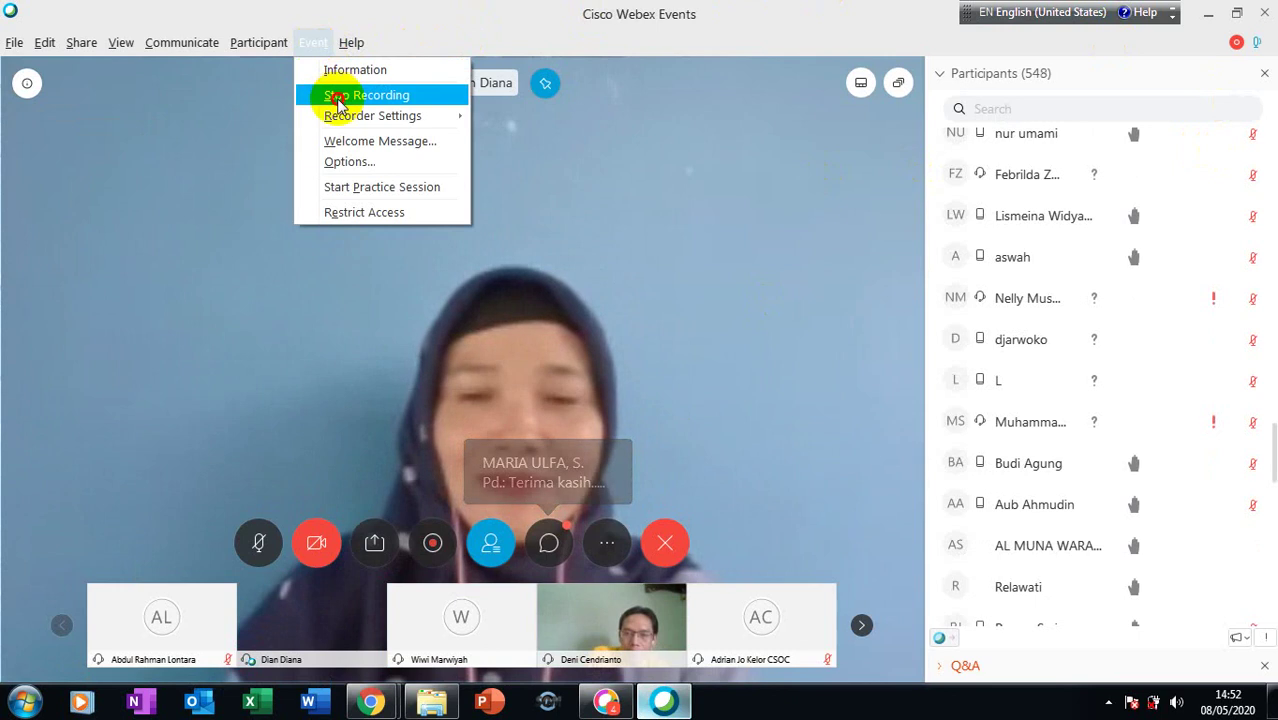
pyautogui.click(338, 98)
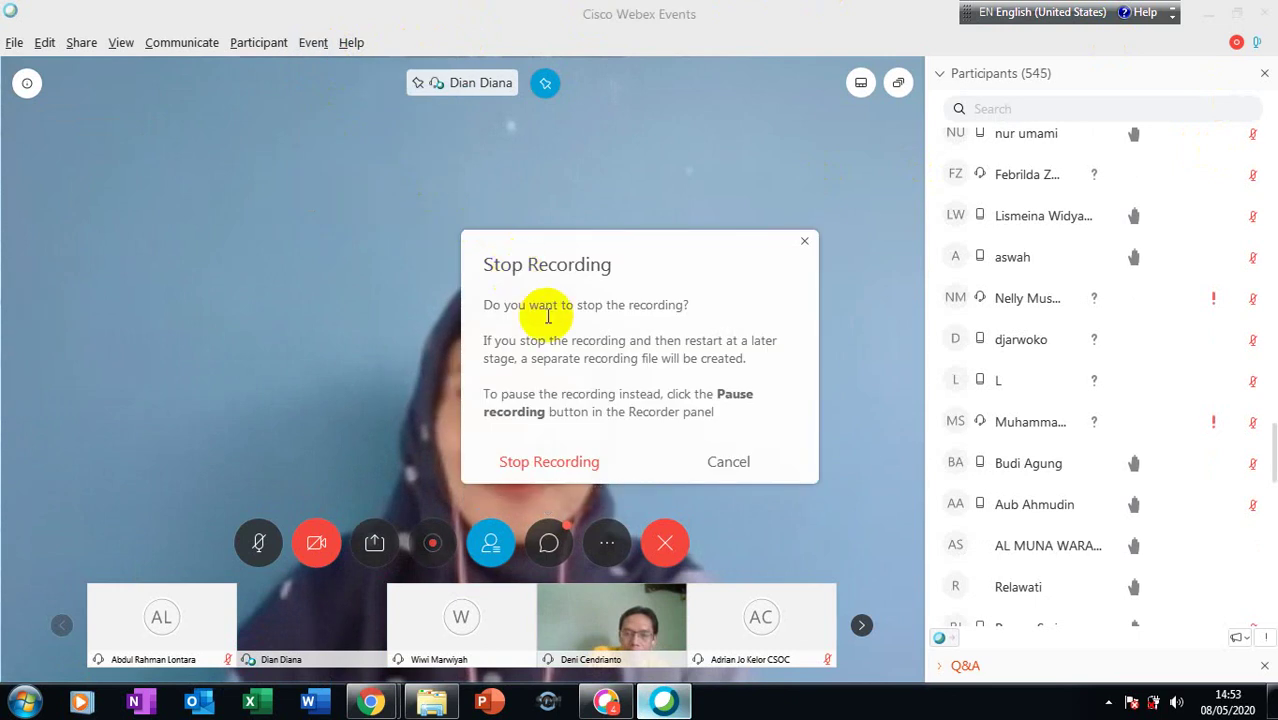
pyautogui.click(606, 469)
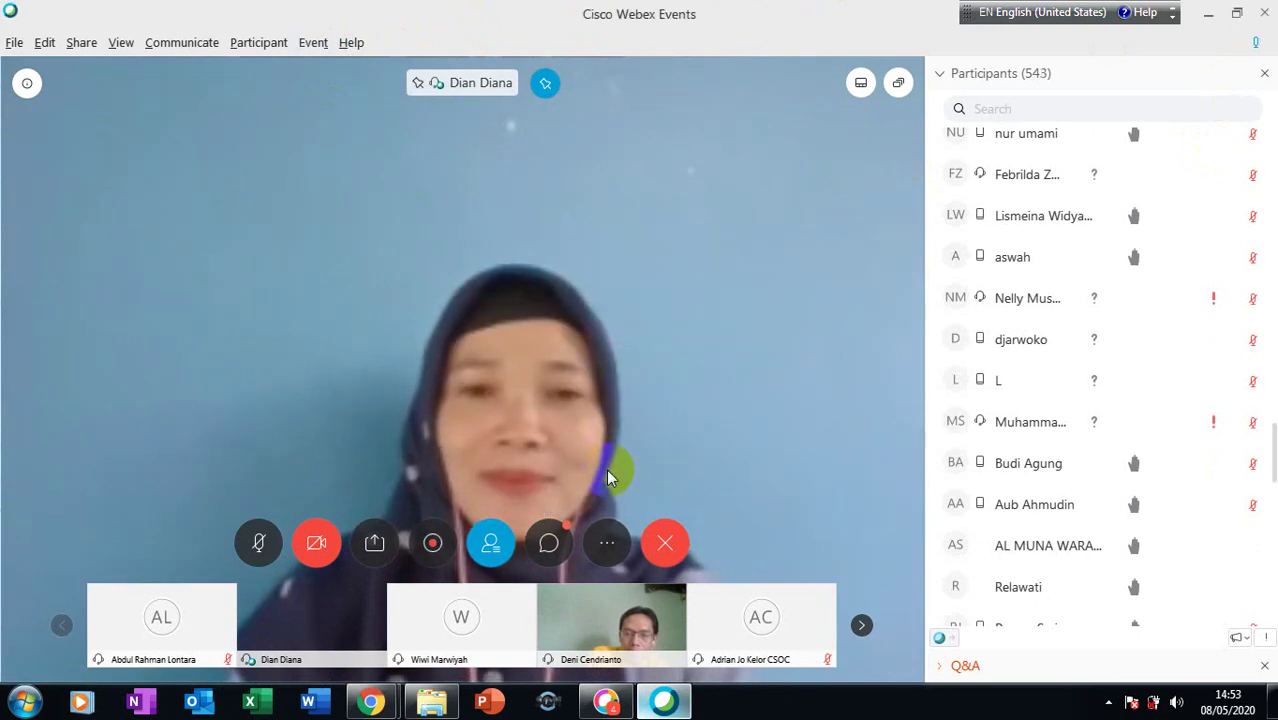
# Step: Mute the host's own microphone
pyautogui.moveTo(830, 665)
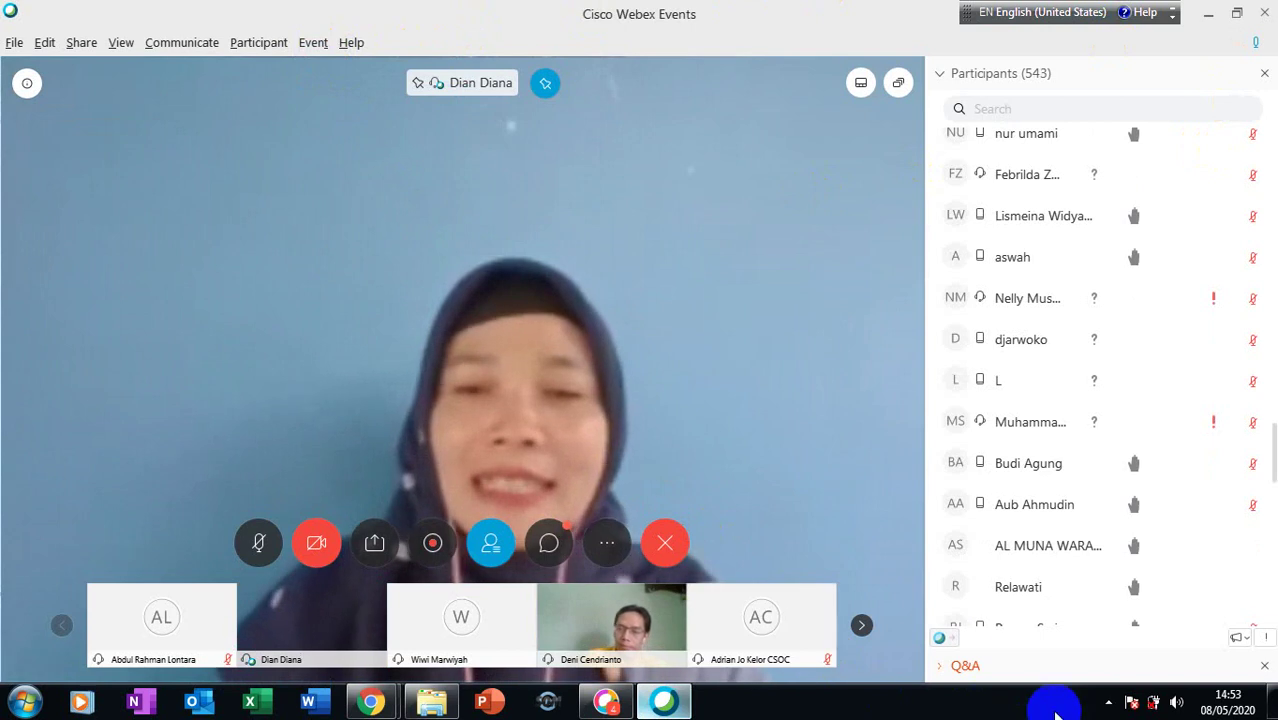
pyautogui.click(262, 543)
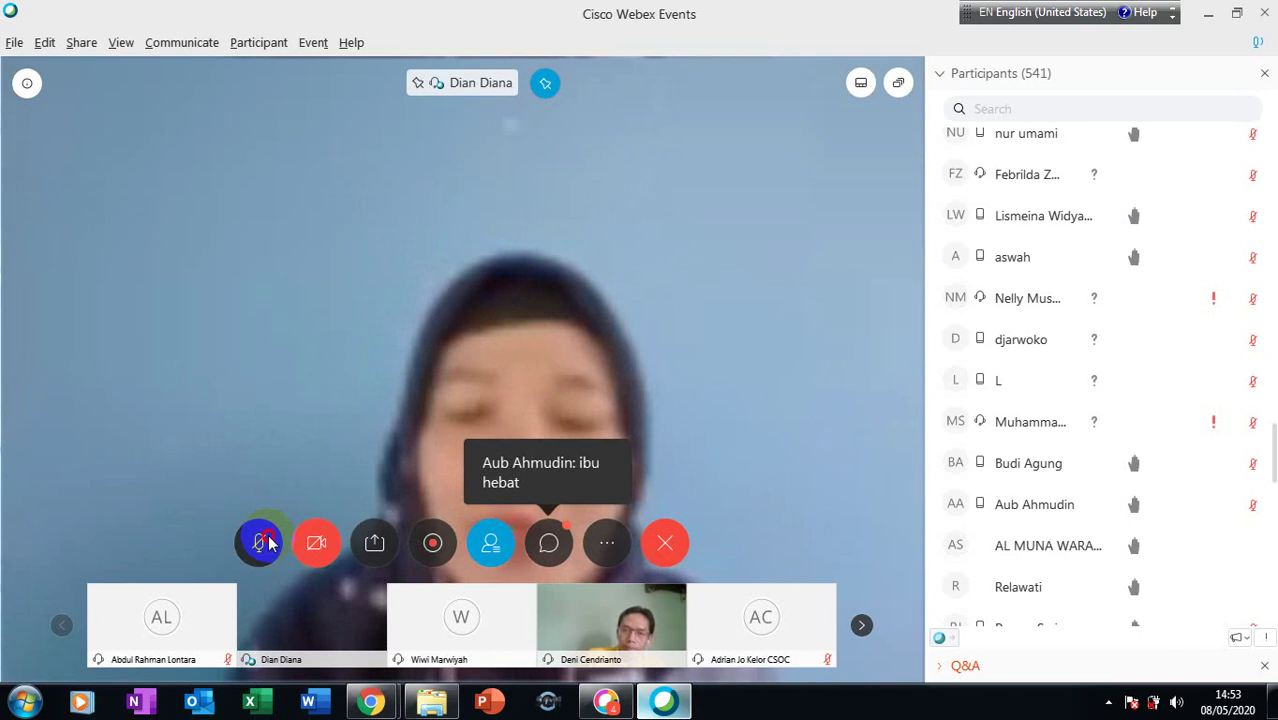
pyautogui.click(266, 543)
pyautogui.click(265, 542)
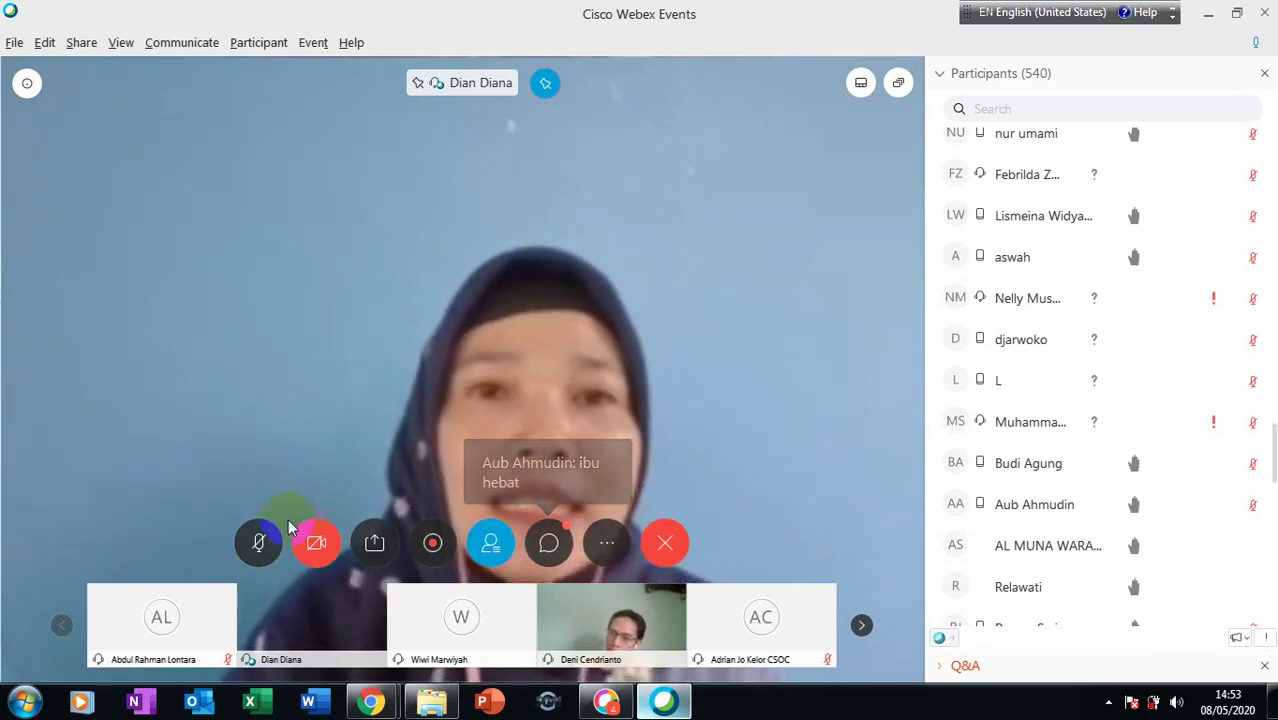
pyautogui.click(260, 540)
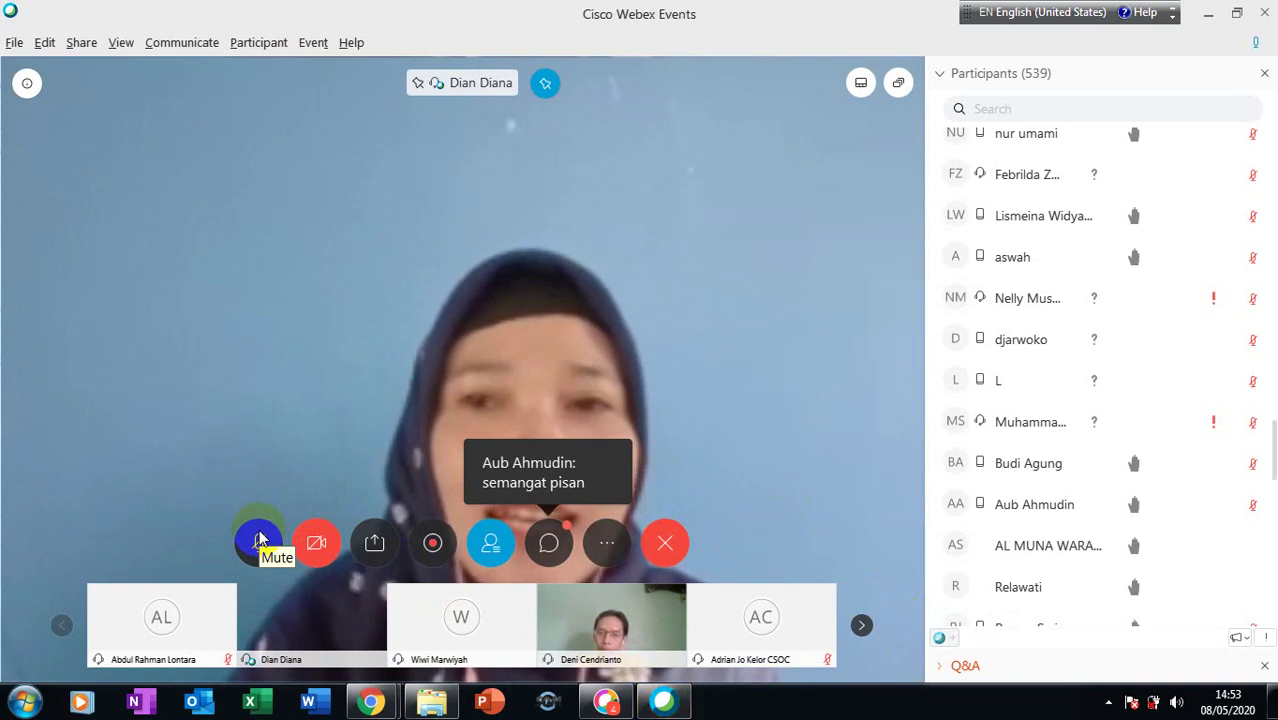
pyautogui.click(260, 540)
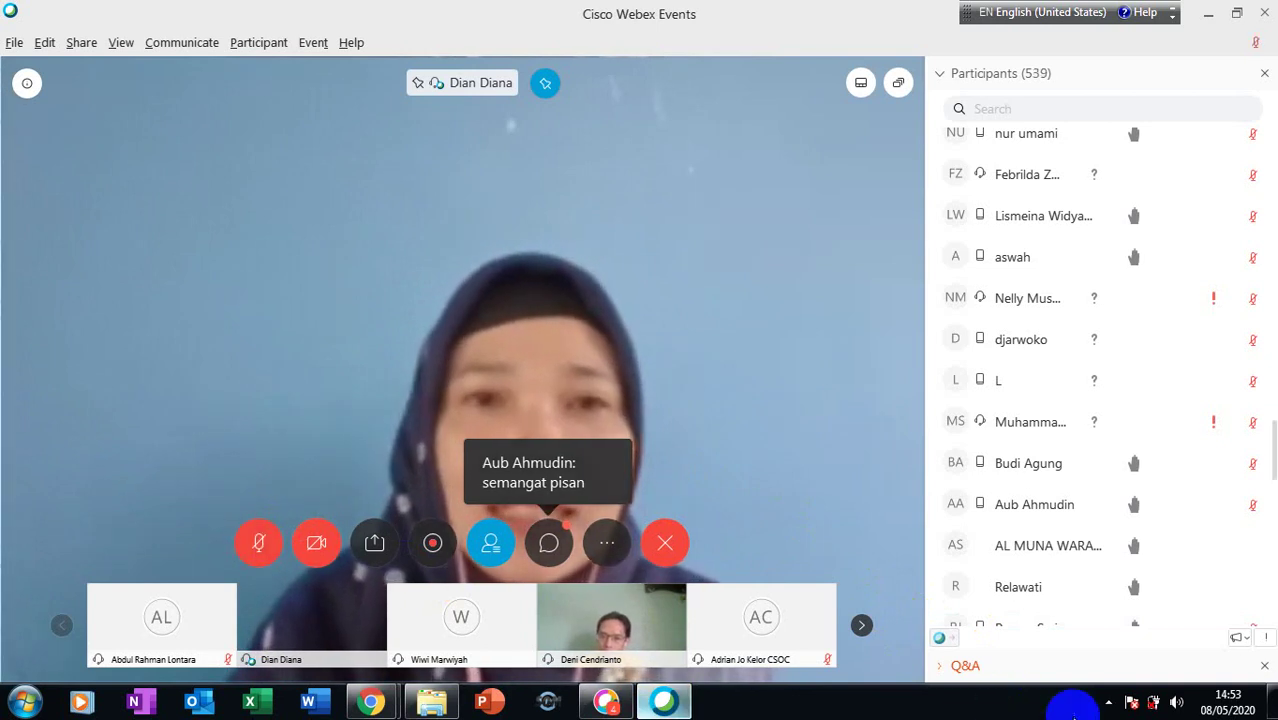
# Step: Show the hidden notification-area icons of Windows
pyautogui.click(1108, 702)
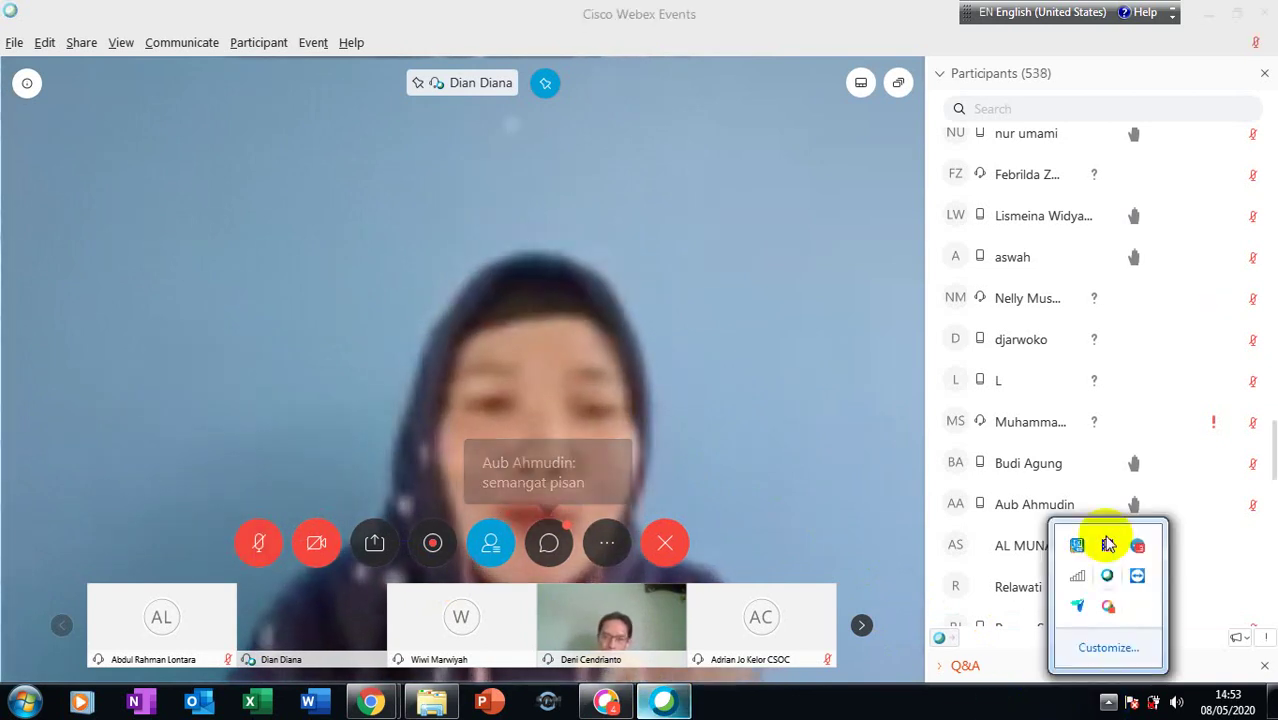